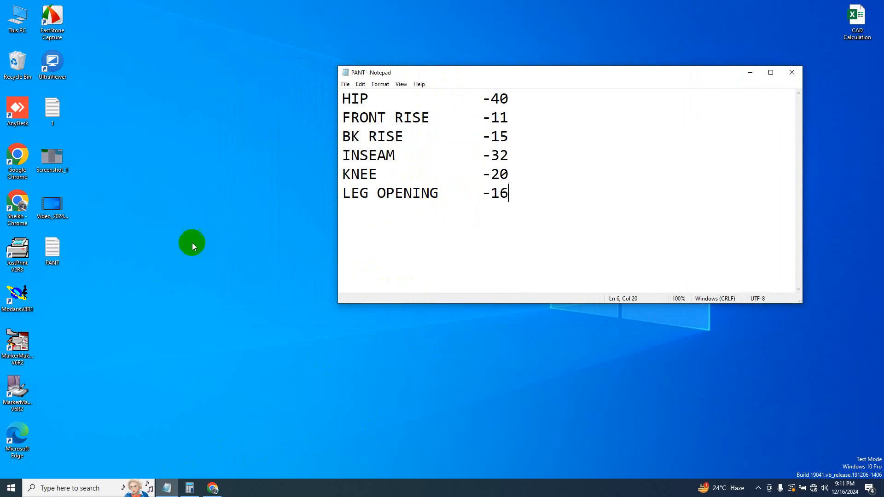
- Launch ModarisV8R1 and create a new model named PPP
{"action": "left_click", "coordinate": [19, 291]}
{"action": "double_click", "coordinate": [18, 291]}
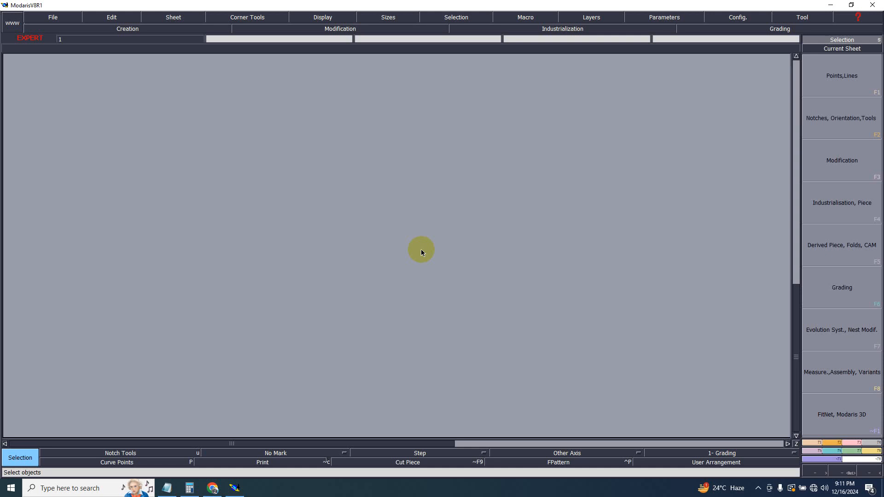
{"action": "left_click", "coordinate": [45, 17]}
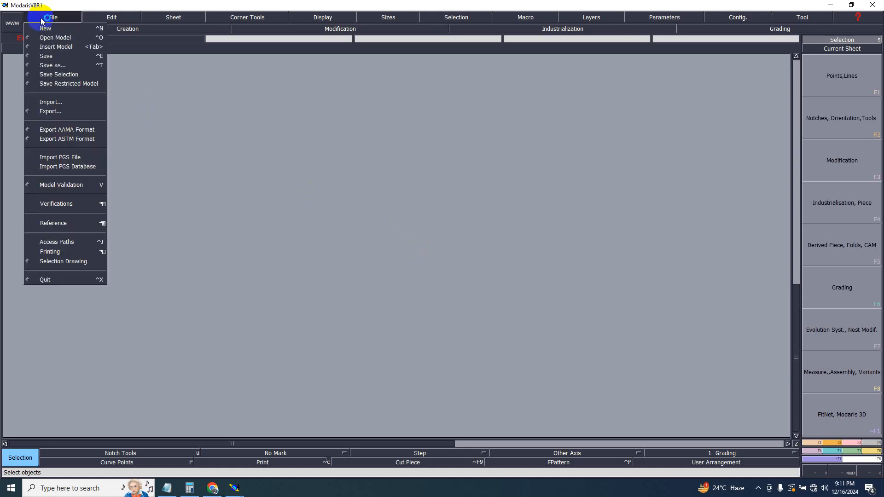
{"action": "left_click", "coordinate": [45, 28]}
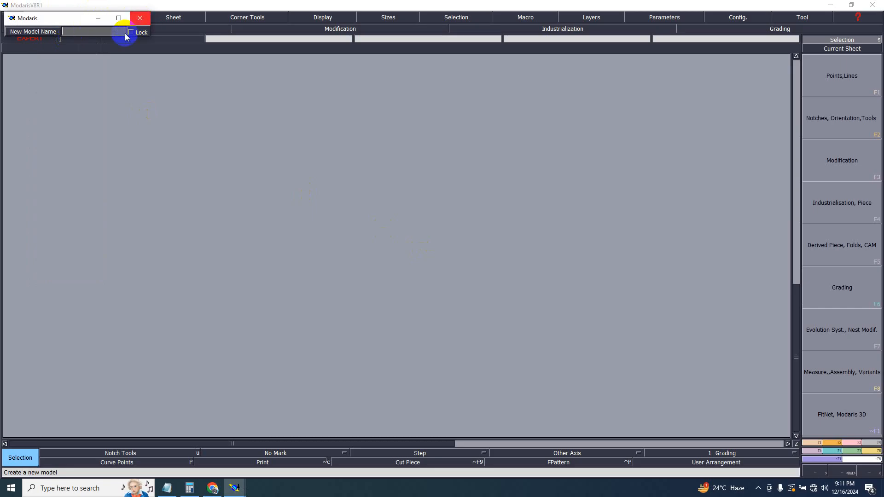
{"action": "left_click", "coordinate": [85, 31]}
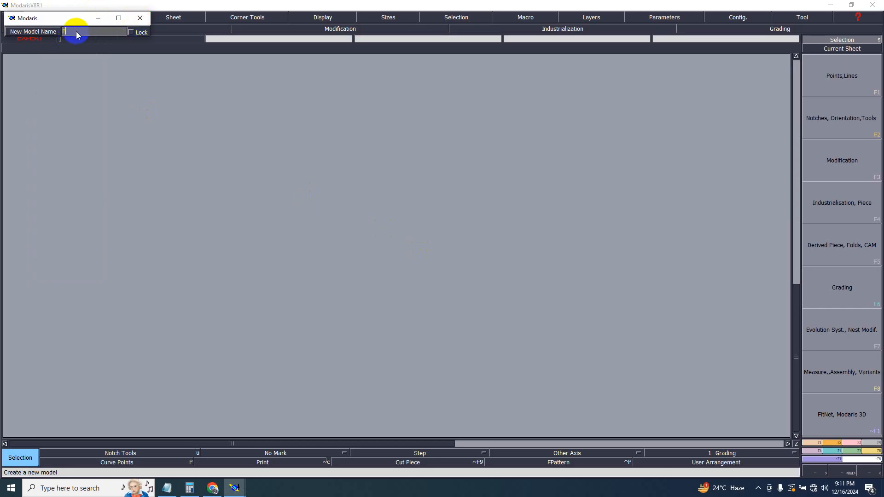
{"action": "type", "text": "PPP"}
{"action": "key", "text": "Return"}
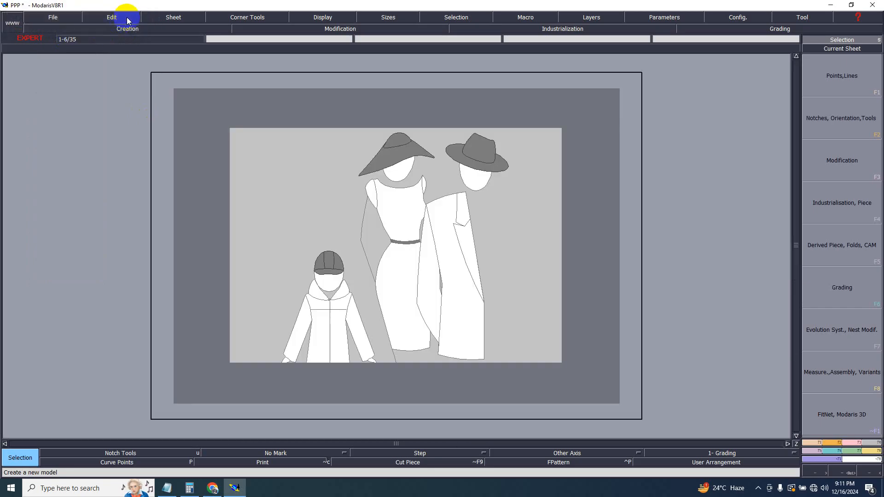
- Add a new blank sheet to the model and set the length unit to inches and 10ths
{"action": "left_click", "coordinate": [171, 18]}
{"action": "left_click", "coordinate": [168, 28]}
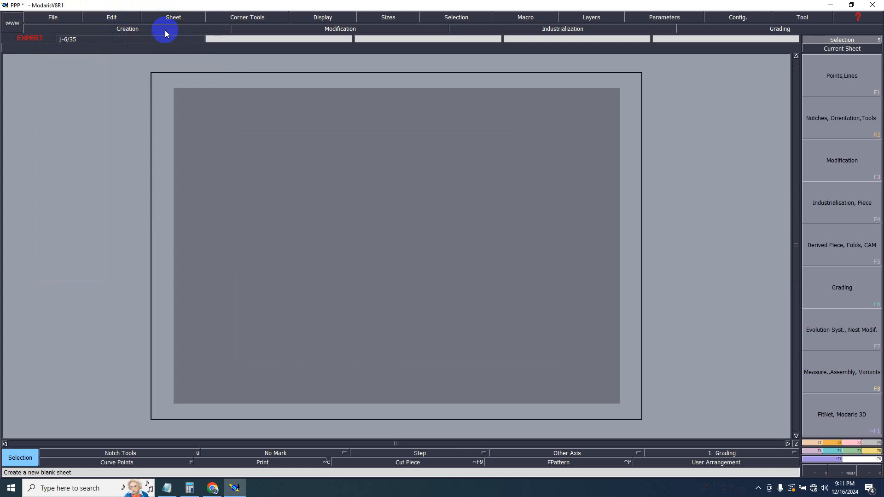
{"action": "left_click", "coordinate": [649, 18]}
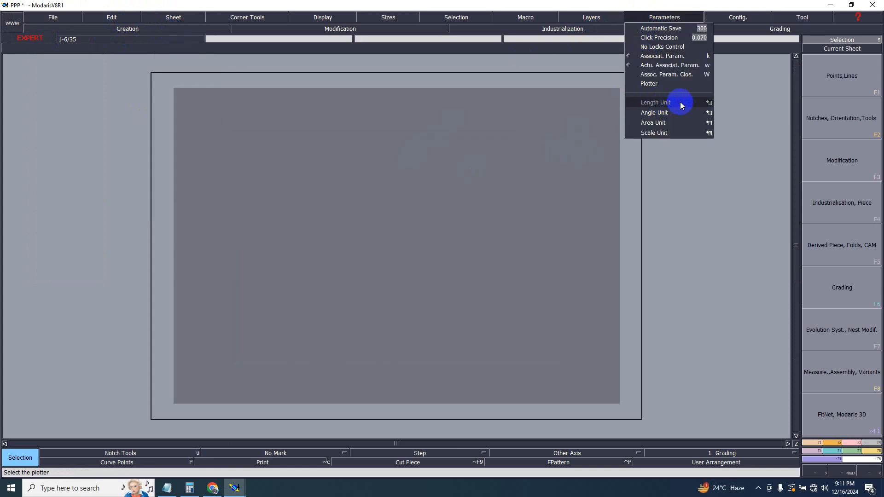
{"action": "left_click", "coordinate": [705, 105]}
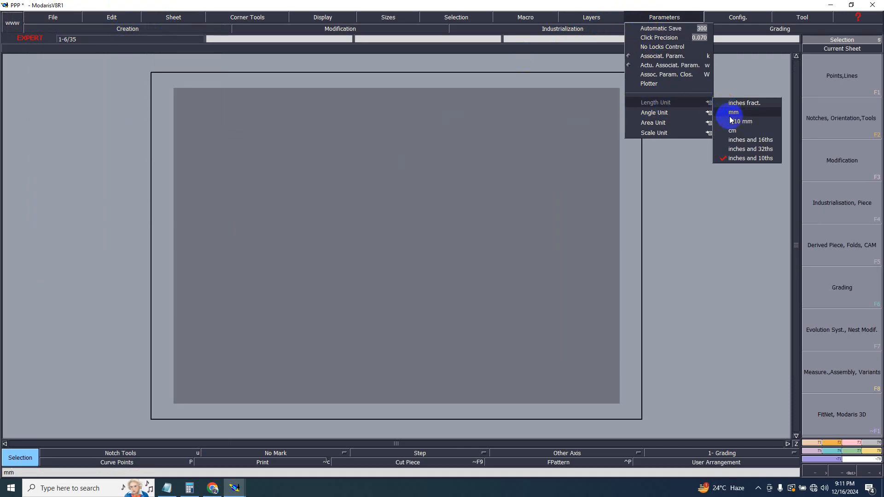
{"action": "left_click", "coordinate": [739, 158]}
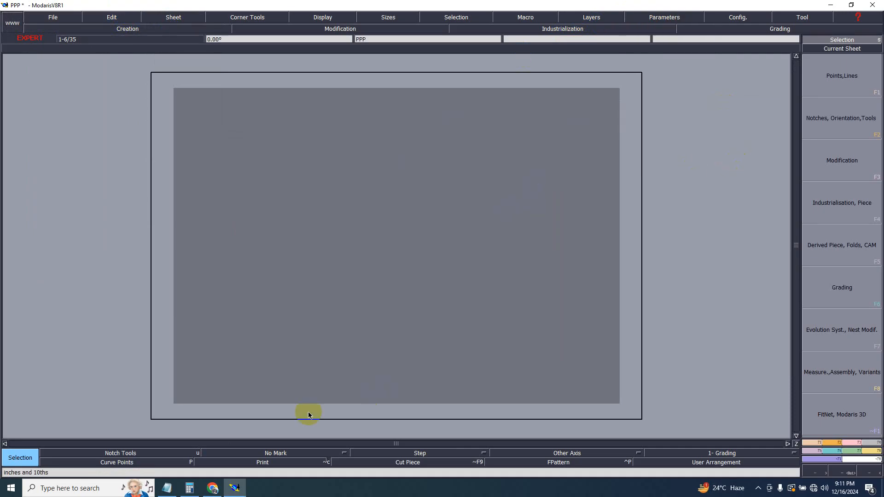
- Review the hip, rise, inseam, knee and leg opening measurements in the PANT Notepad file, and minimize it when done
{"action": "left_click", "coordinate": [167, 488]}
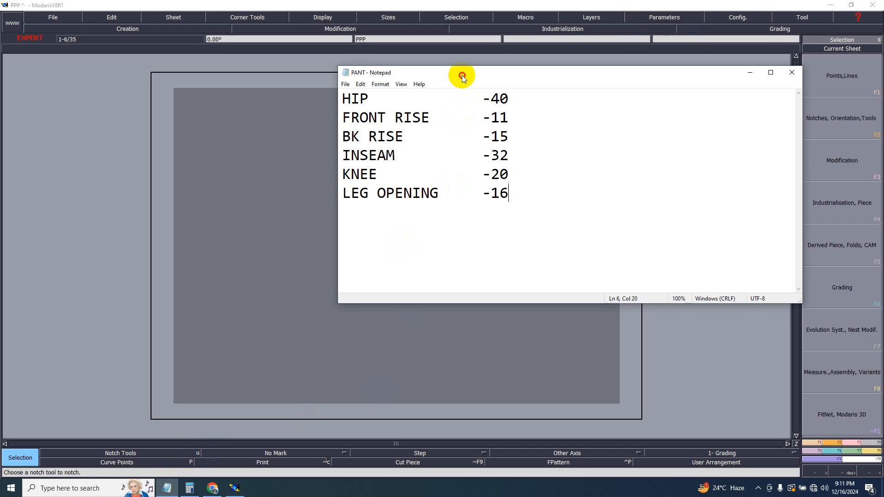
{"action": "left_click_drag", "start_coordinate": [460, 75], "coordinate": [517, 71]}
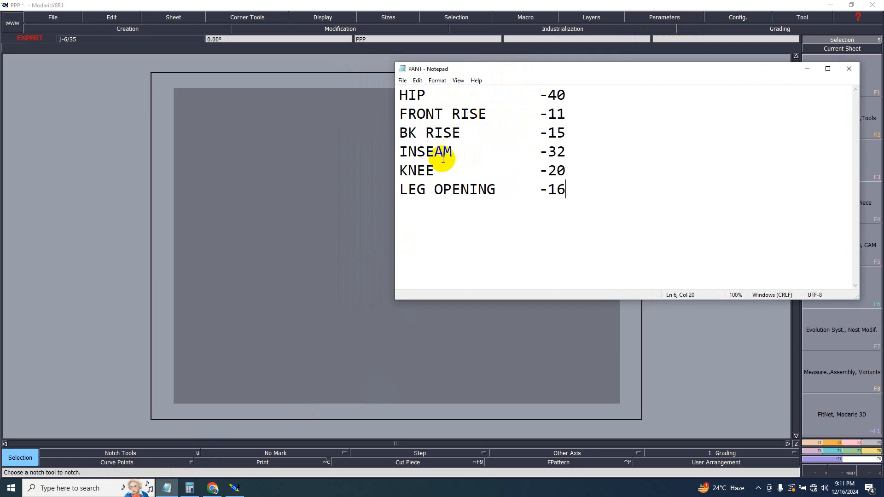
{"action": "left_click", "coordinate": [449, 174]}
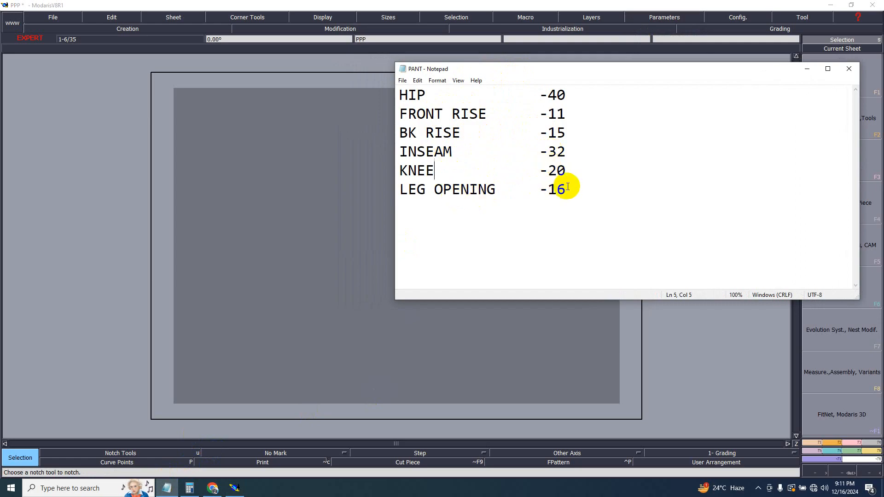
{"action": "left_click_drag", "start_coordinate": [565, 189], "coordinate": [399, 92]}
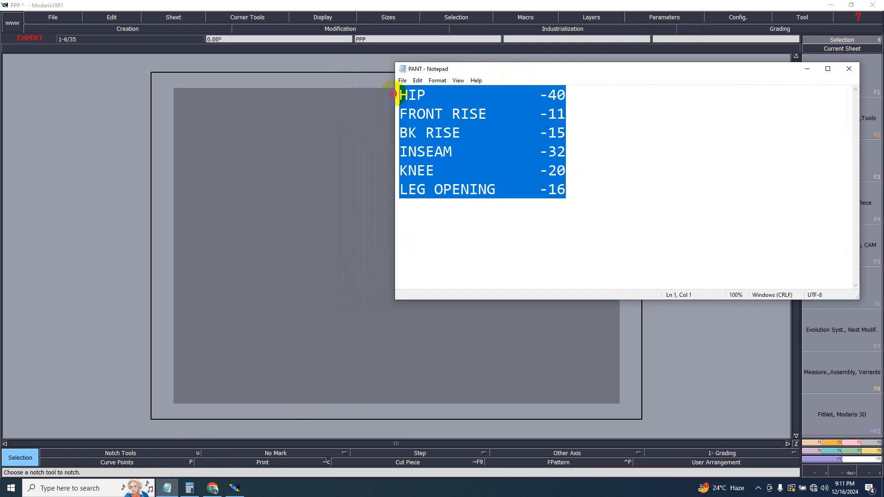
{"action": "left_click", "coordinate": [433, 152]}
{"action": "left_click_drag", "start_coordinate": [474, 70], "coordinate": [507, 76]}
{"action": "left_click", "coordinate": [479, 100]}
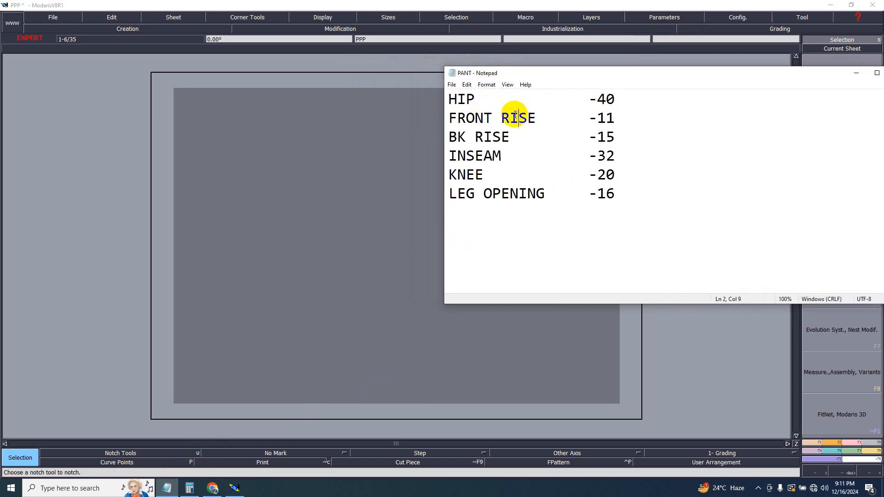
{"action": "left_click_drag", "start_coordinate": [535, 113], "coordinate": [504, 112]}
{"action": "left_click", "coordinate": [464, 98]}
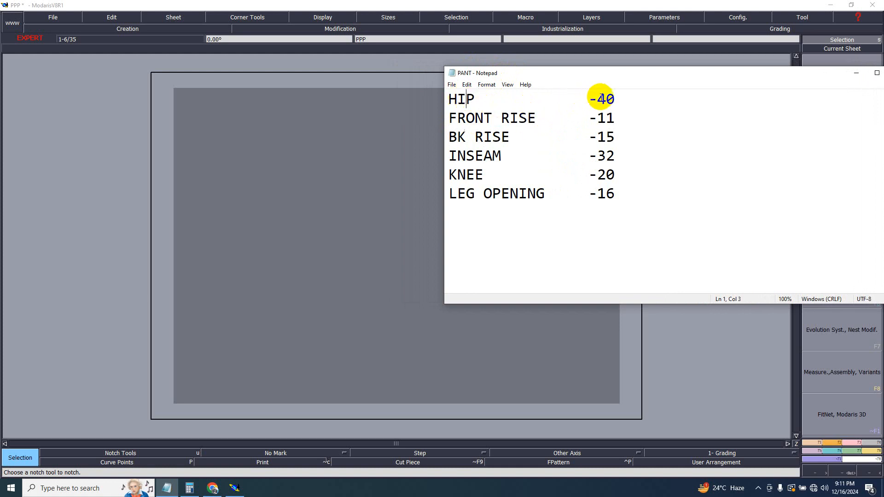
{"action": "left_click_drag", "start_coordinate": [609, 98], "coordinate": [624, 120]}
{"action": "left_click", "coordinate": [621, 102]}
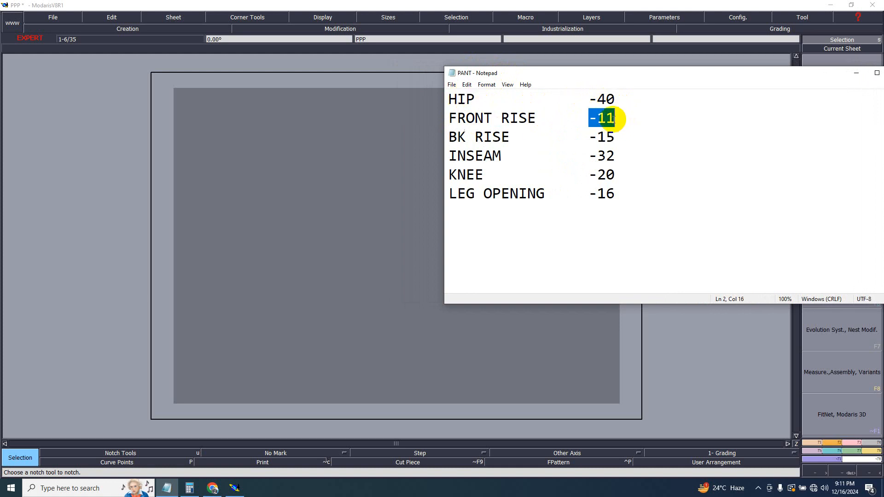
{"action": "left_click", "coordinate": [856, 73]}
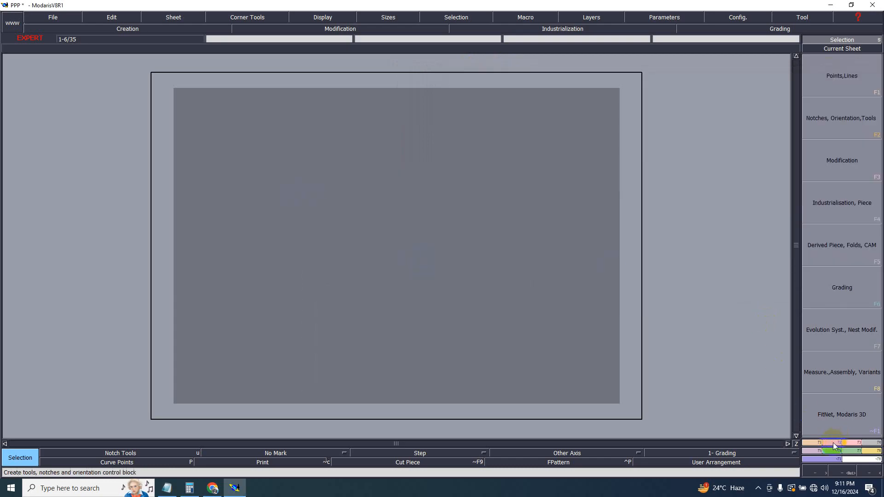
- Draw a rectangle on the sheet with a width of 11 inches and a height of 20 inches
{"action": "left_click", "coordinate": [842, 117]}
{"action": "left_click", "coordinate": [830, 334]}
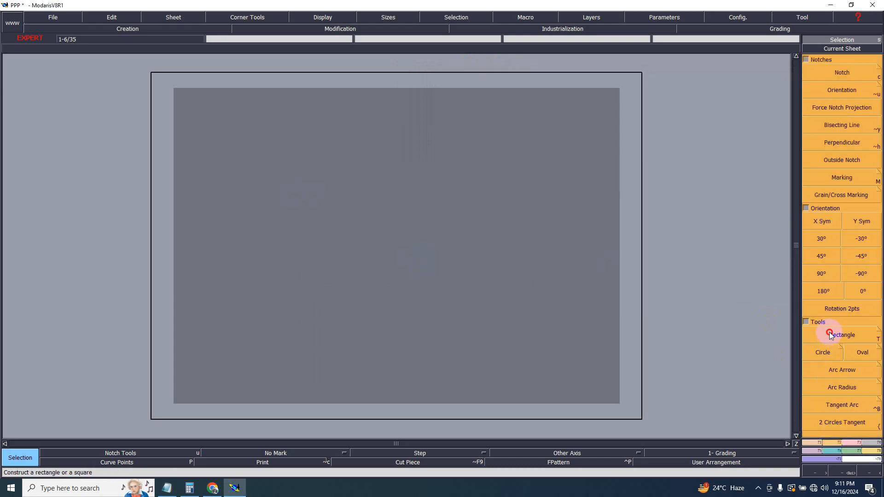
{"action": "left_click", "coordinate": [266, 174]}
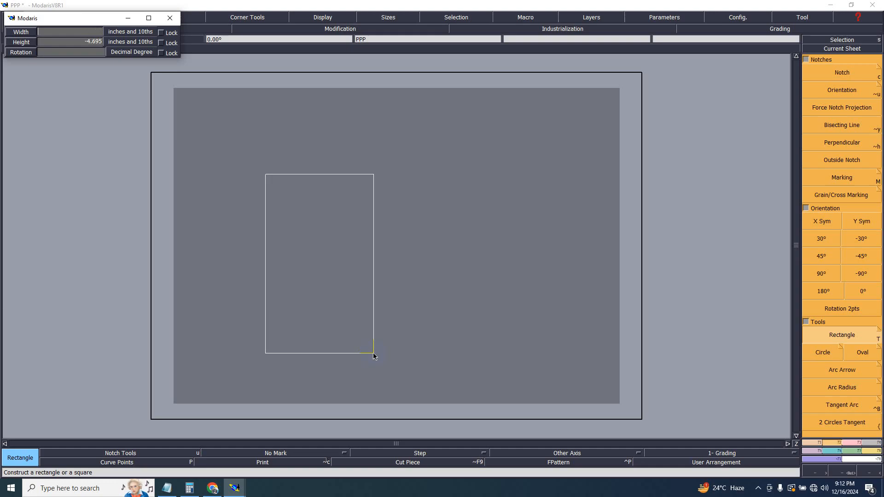
{"action": "key", "text": "Down"}
{"action": "key", "text": "Return"}
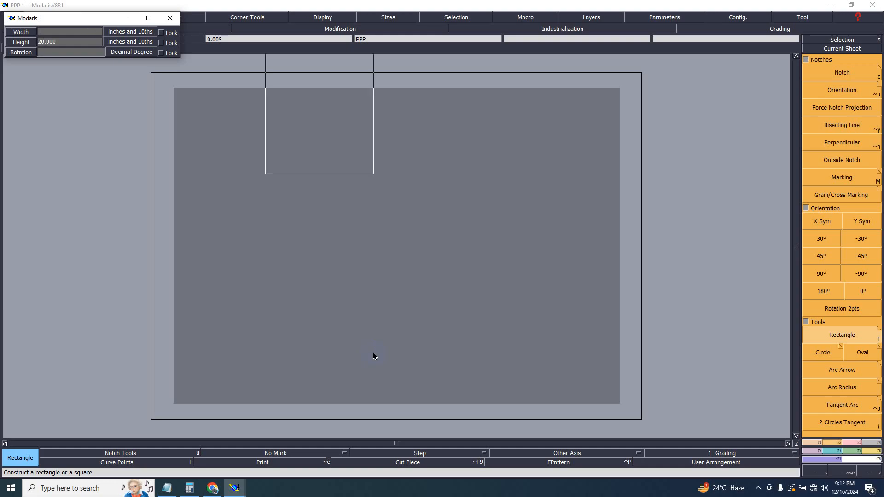
{"action": "type", "text": "11"}
{"action": "key", "text": "Return"}
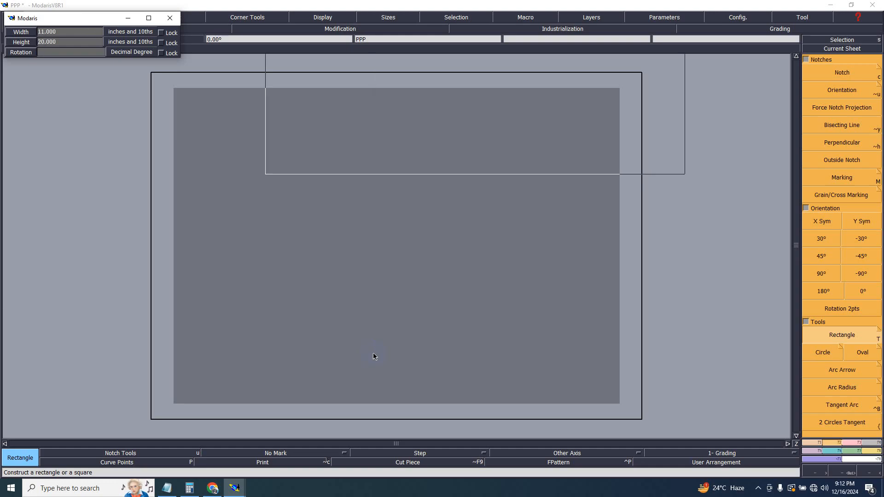
{"action": "left_click", "coordinate": [391, 344]}
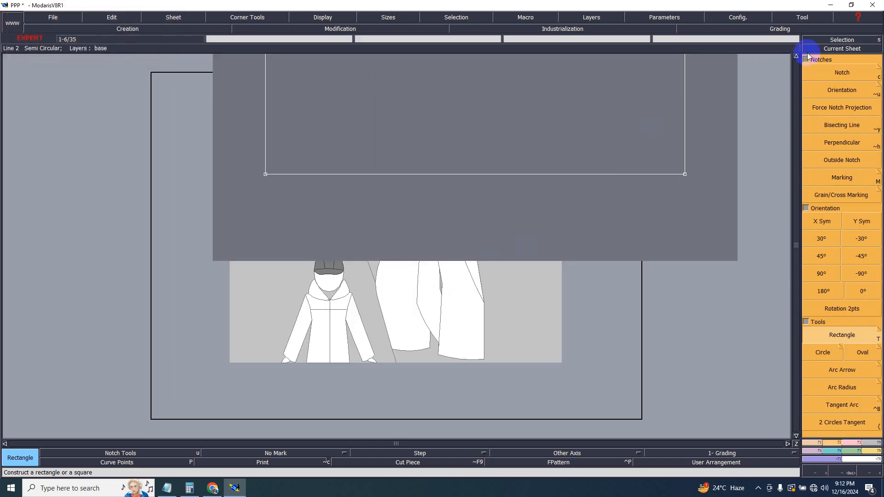
- Divide the rectangle's left edge into two equal parts between its bottom and top corners
{"action": "left_click", "coordinate": [822, 48]}
{"action": "left_click", "coordinate": [637, 109]}
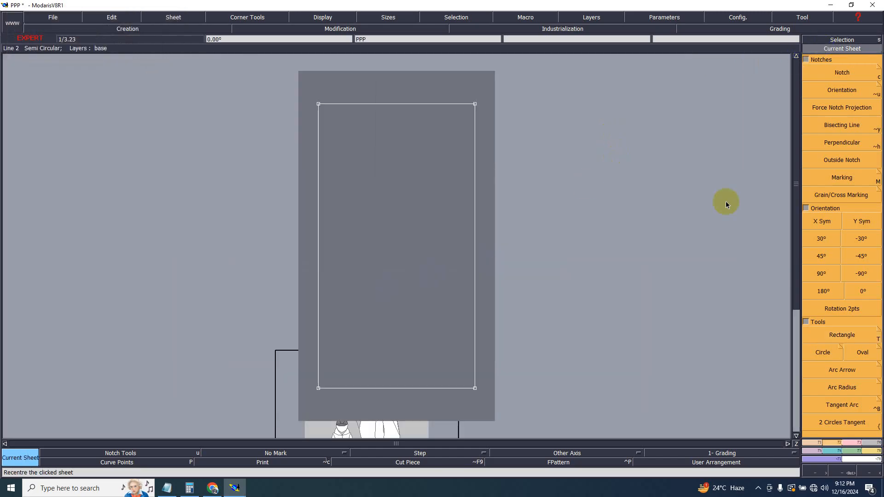
{"action": "key", "text": "F2"}
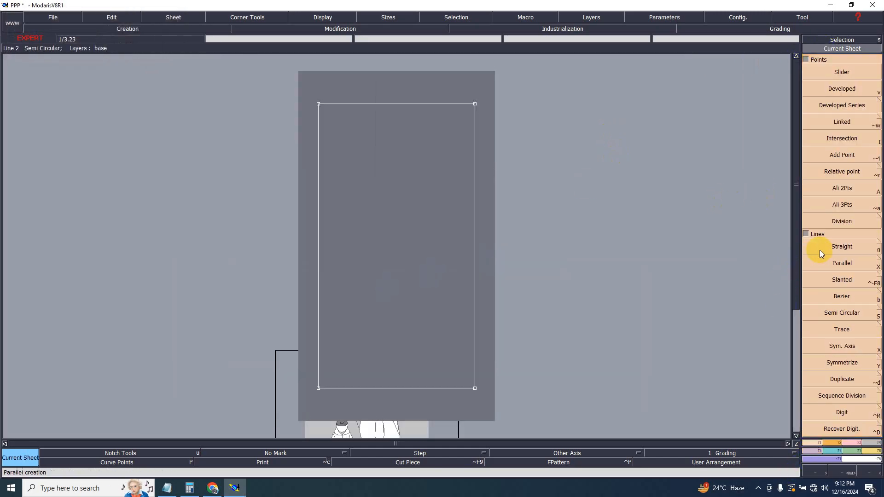
{"action": "left_click", "coordinate": [833, 225]}
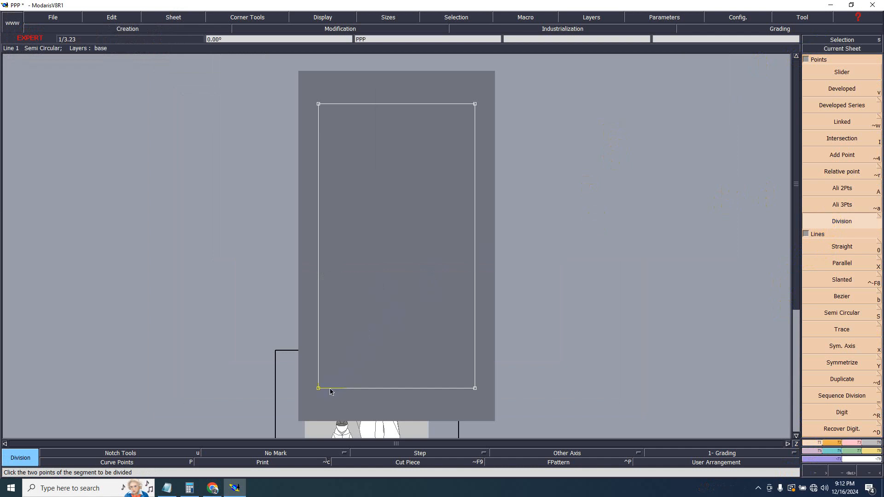
{"action": "left_click", "coordinate": [318, 105]}
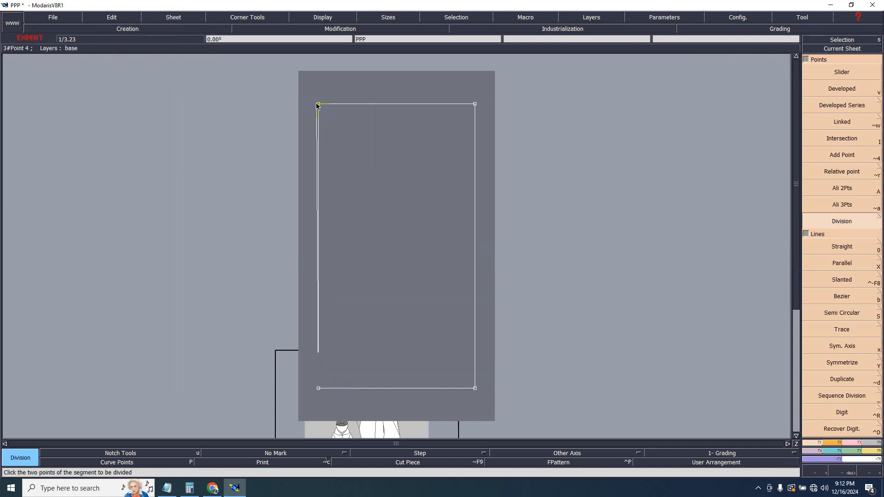
{"action": "left_click", "coordinate": [341, 136]}
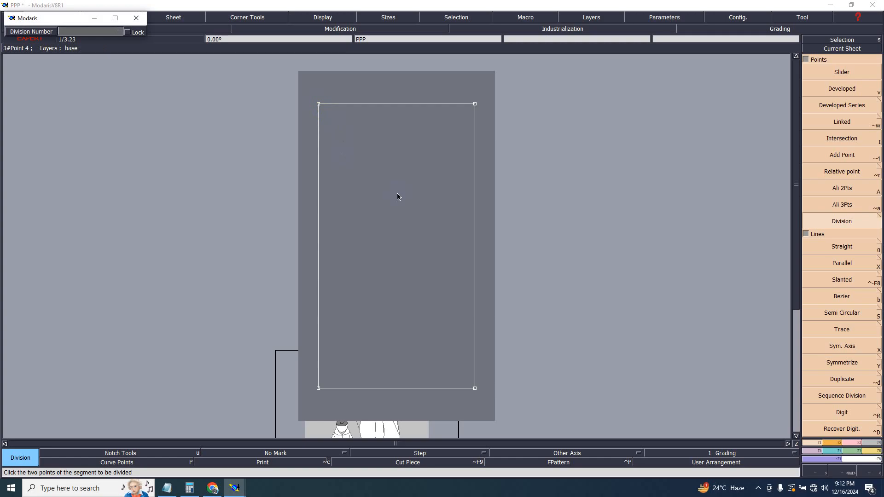
{"action": "key", "text": "Return"}
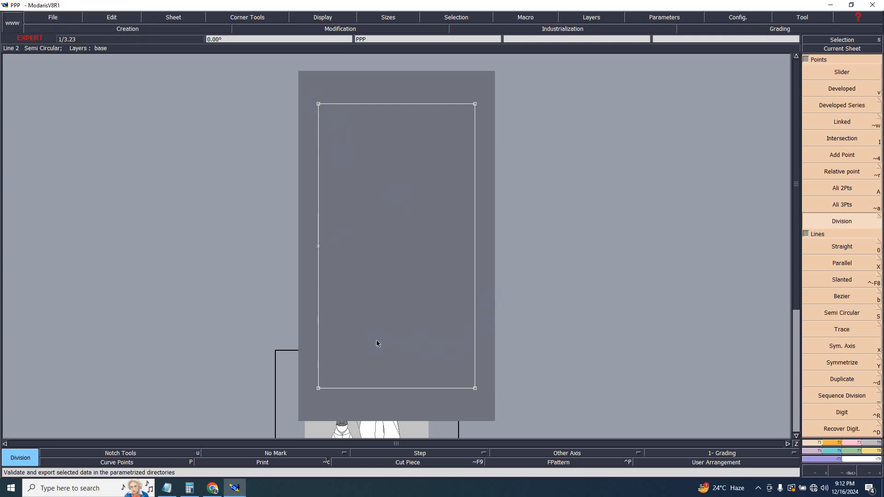
- Create a developed point just below the left edge's midpoint and insert it into the line
{"action": "left_click", "coordinate": [318, 247]}
{"action": "key", "text": "v"}
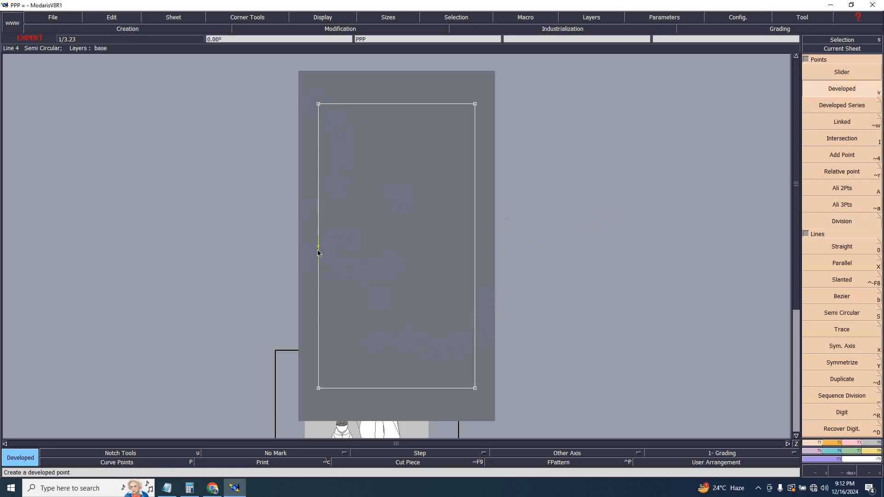
{"action": "left_click", "coordinate": [318, 250]}
{"action": "key", "text": "Return"}
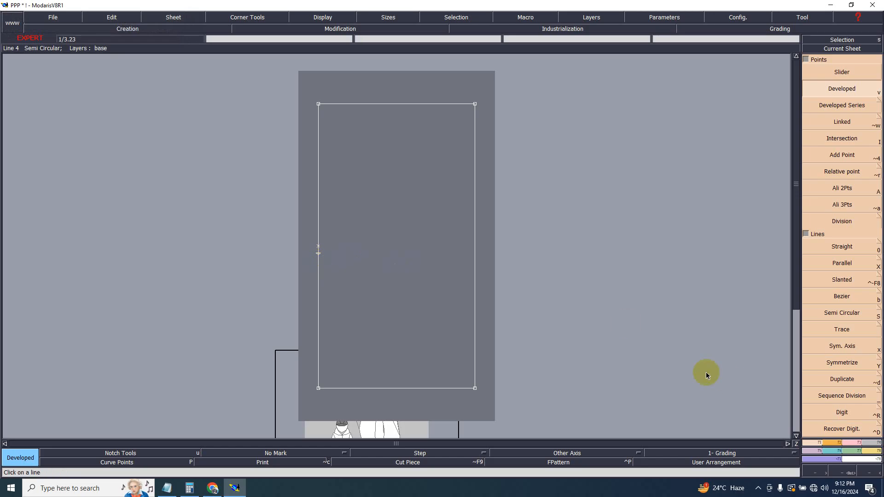
{"action": "left_click", "coordinate": [849, 443]}
{"action": "left_click", "coordinate": [842, 262]}
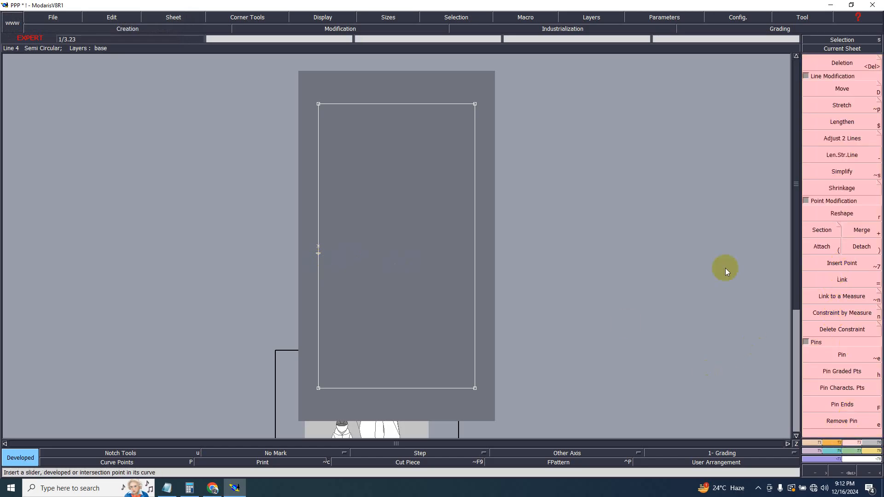
{"action": "left_click", "coordinate": [317, 255]}
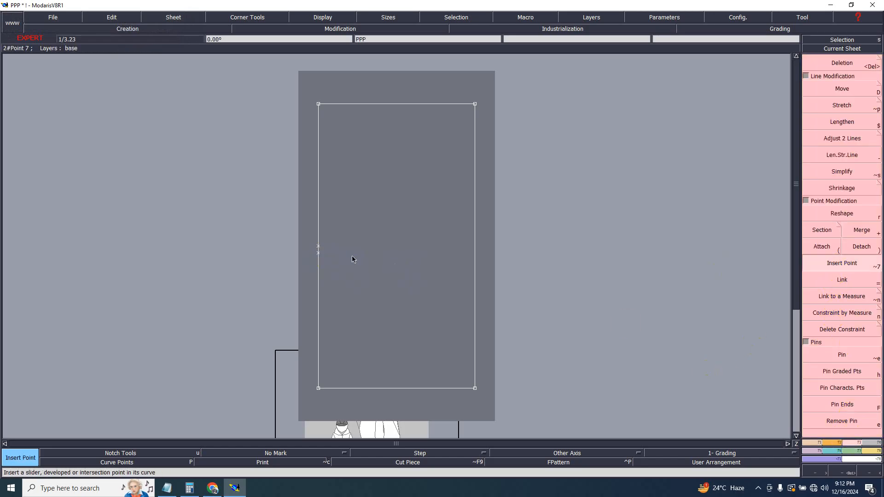
- Draw a straight horizontal line from the inserted point to the rectangle's right edge, and delete the midpoint division mark
{"action": "key", "text": "d"}
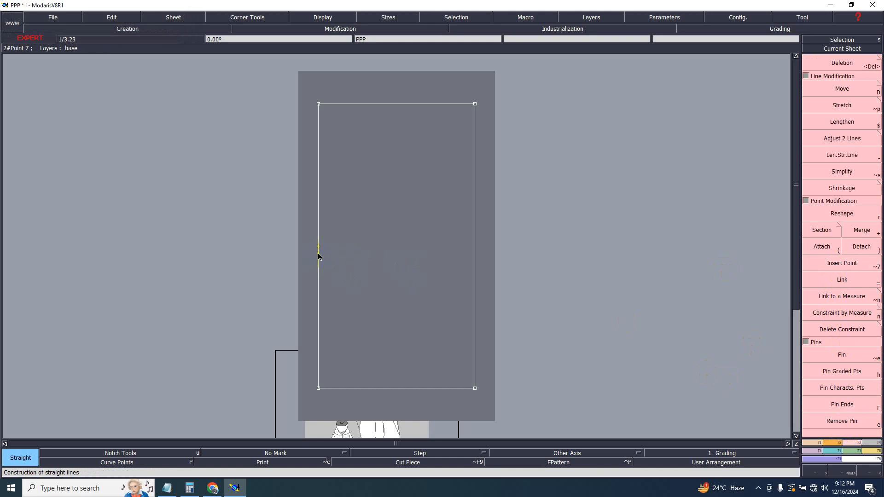
{"action": "left_click", "coordinate": [318, 253]}
{"action": "left_click", "coordinate": [474, 253]}
{"action": "key", "text": "Delete"}
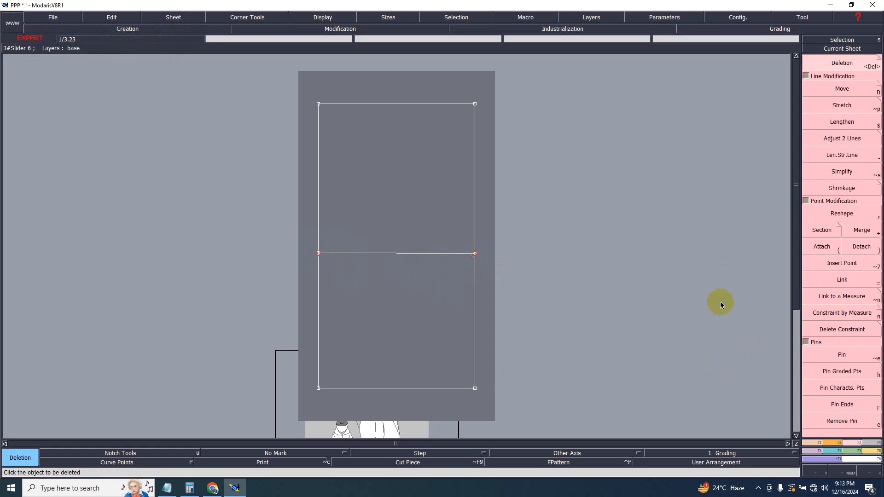
- Insert the horizontal line's right endpoint into the rectangle's right edge
{"action": "left_click", "coordinate": [841, 262]}
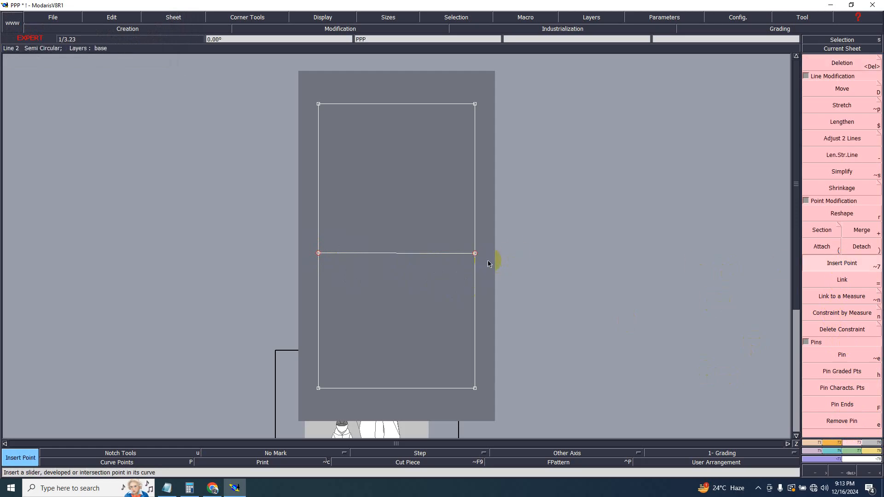
{"action": "left_click", "coordinate": [479, 258]}
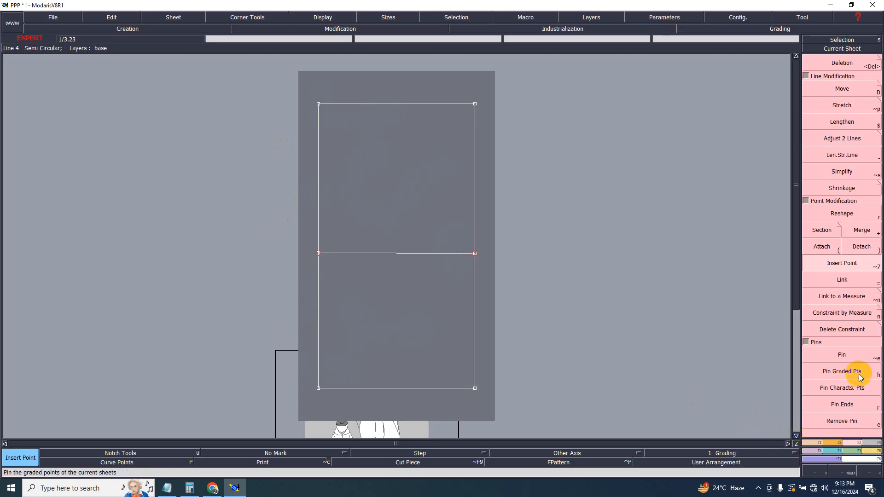
{"action": "left_click", "coordinate": [825, 386]}
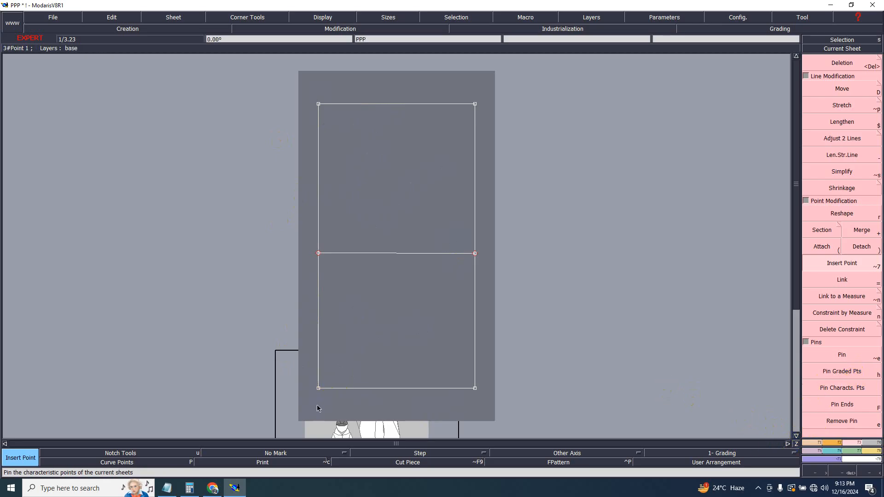
{"action": "left_click", "coordinate": [319, 390]}
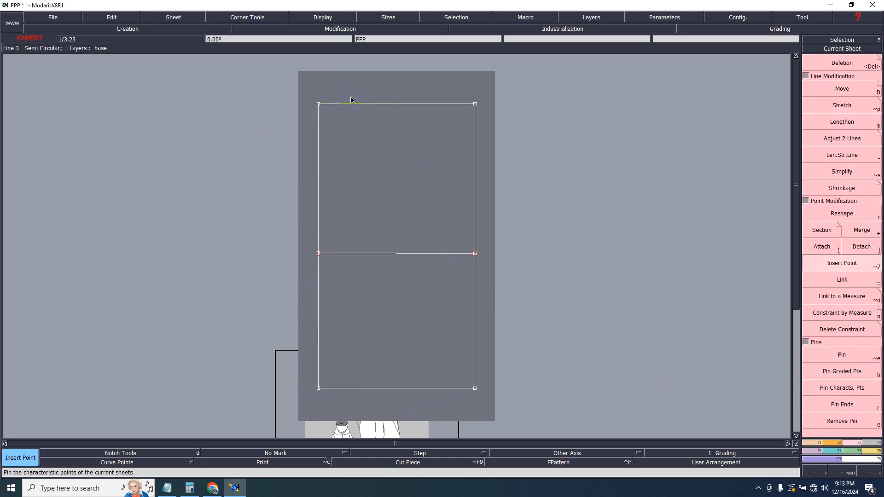
{"action": "left_click", "coordinate": [528, 225]}
{"action": "left_click", "coordinate": [810, 376]}
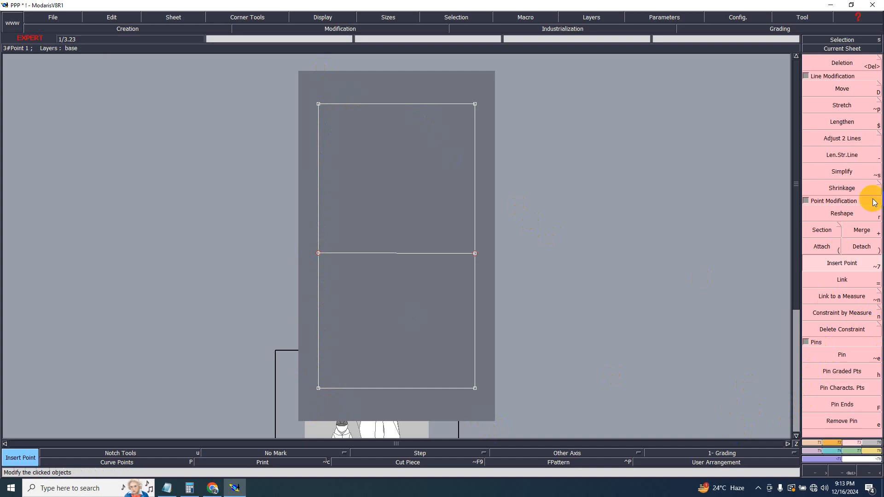
{"action": "left_click", "coordinate": [867, 451]}
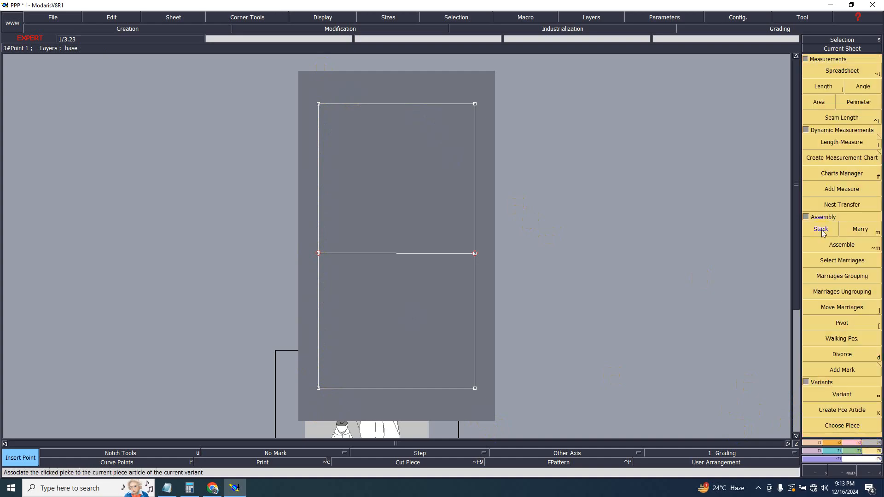
{"action": "left_click", "coordinate": [827, 140]}
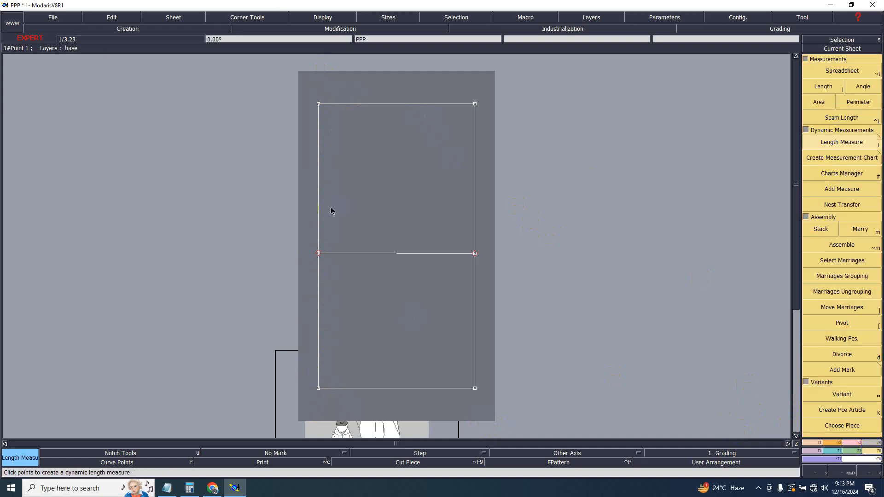
{"action": "left_click", "coordinate": [318, 251]}
{"action": "left_click", "coordinate": [318, 115]}
{"action": "left_click", "coordinate": [363, 249]}
{"action": "key", "text": "Return"}
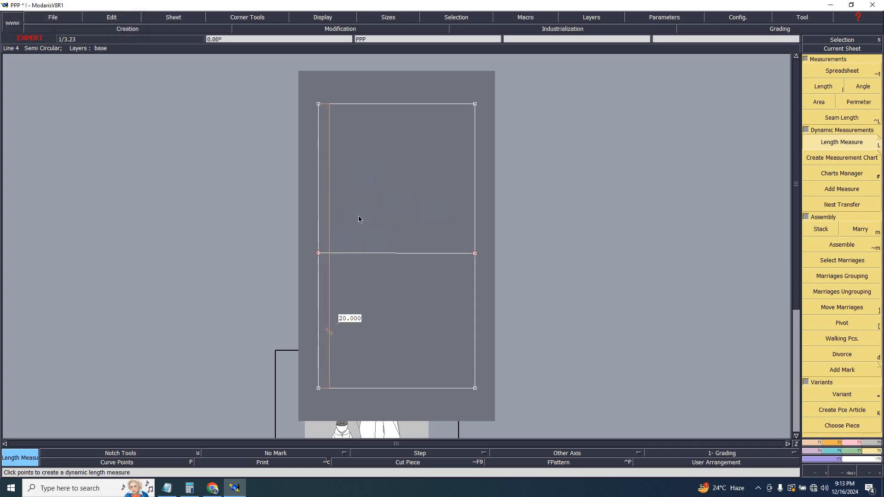
{"action": "key", "text": "ctrl+z"}
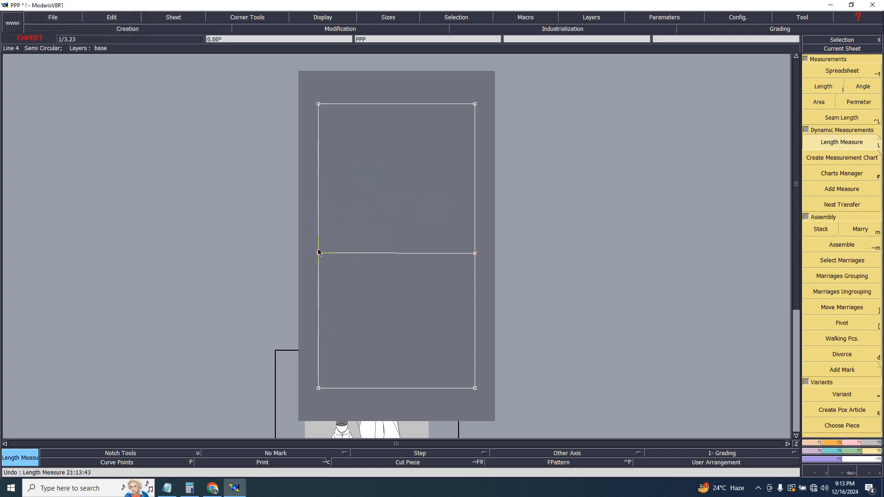
- Create dynamic length measures on the left edge from the horizontal line to the top corner and to the bottom corner
{"action": "left_click", "coordinate": [318, 253]}
{"action": "left_click", "coordinate": [318, 104]}
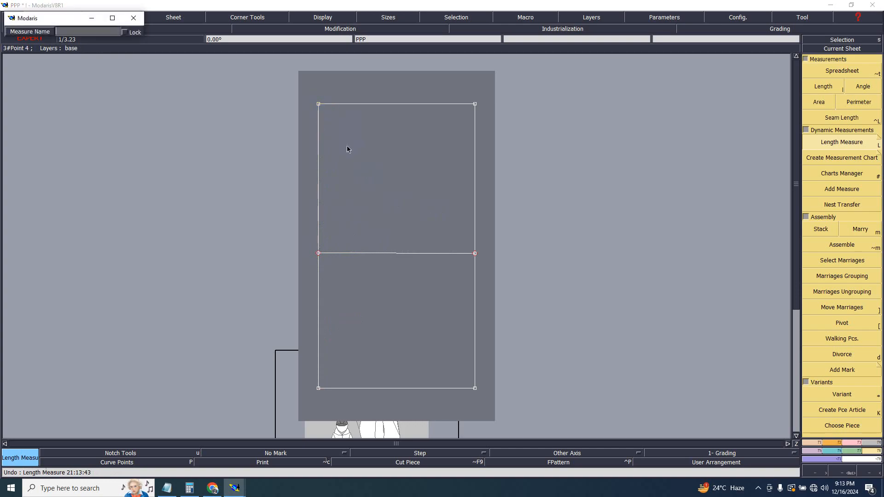
{"action": "key", "text": "Return"}
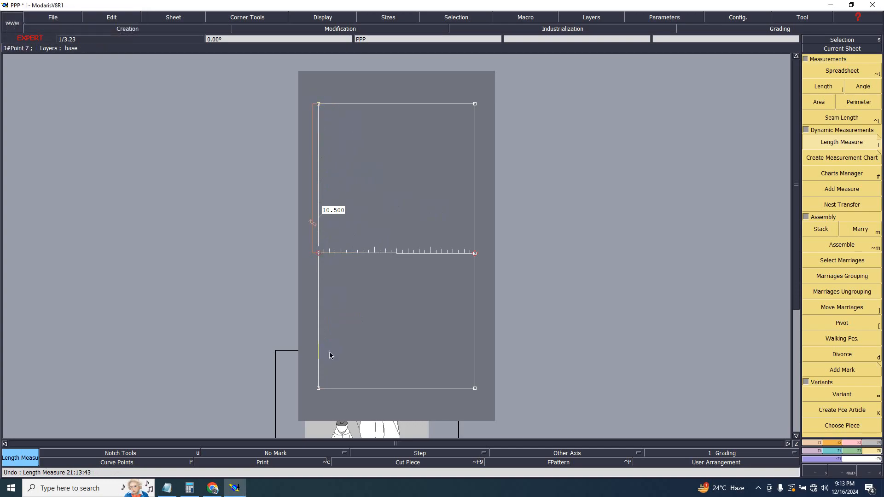
{"action": "left_click", "coordinate": [319, 389]}
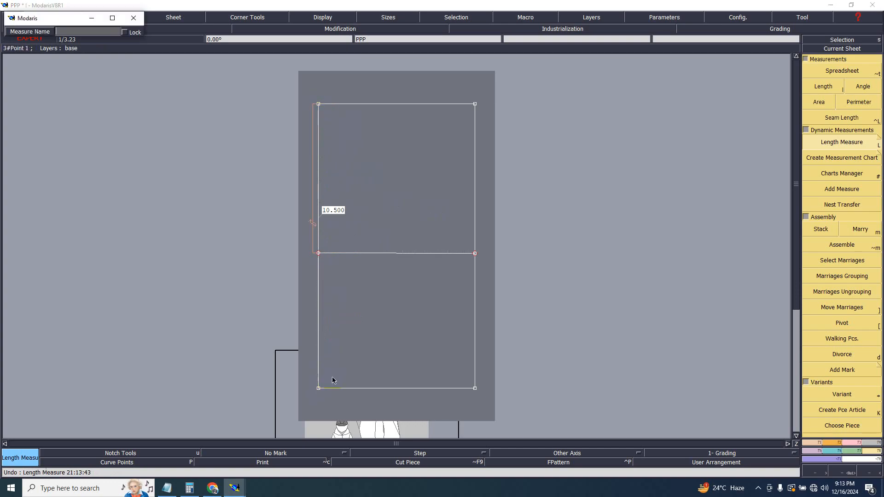
{"action": "key", "text": "Return"}
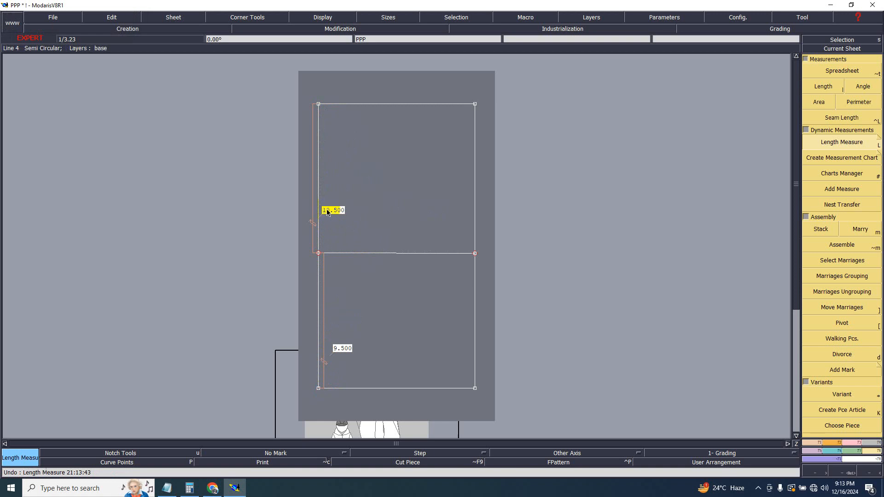
- Switch to Calculator and divide the upper section's length, 10.5, by 3
{"action": "left_click", "coordinate": [189, 488]}
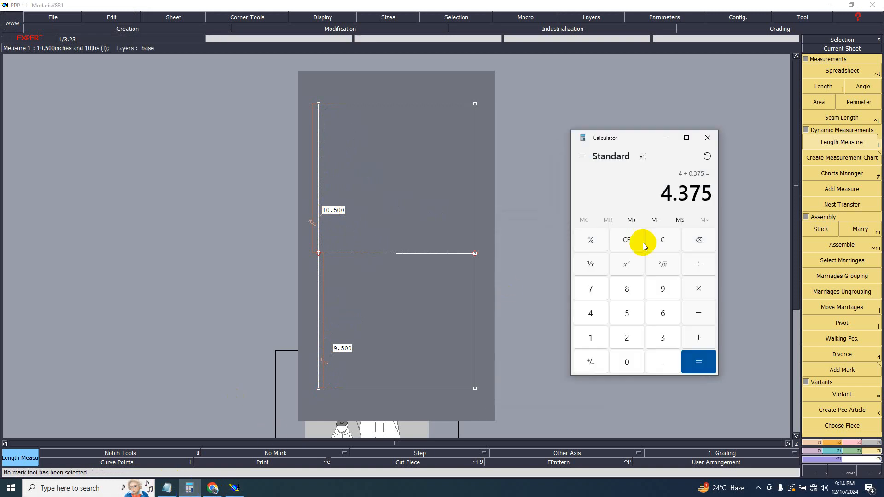
{"action": "left_click", "coordinate": [619, 241]}
{"action": "type", "text": "10."}
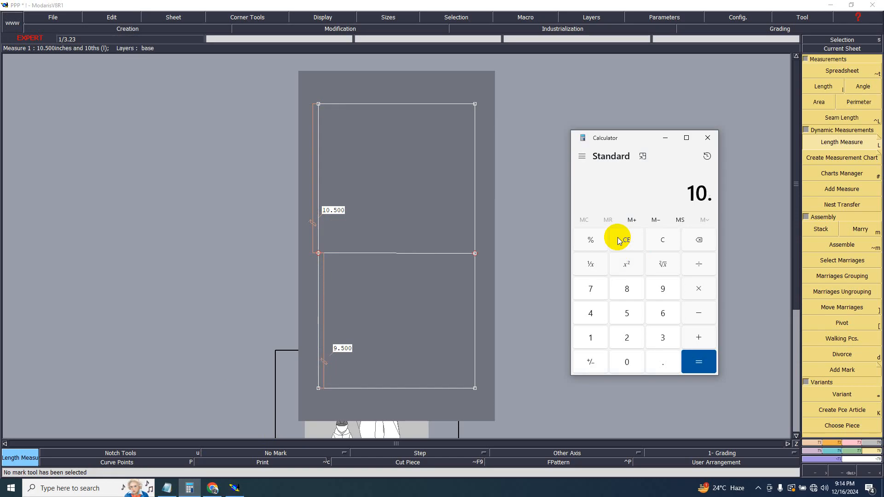
{"action": "type", "text": "5 ÷ 3"}
{"action": "key", "text": "Return"}
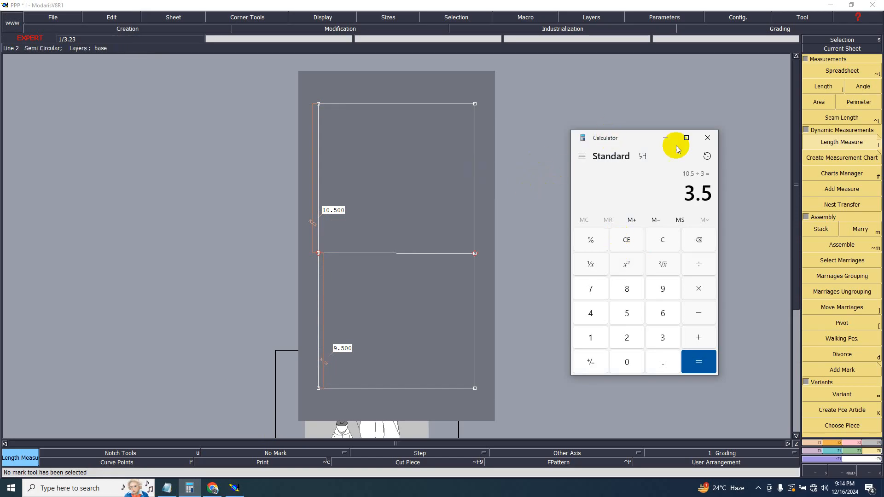
{"action": "left_click", "coordinate": [665, 138]}
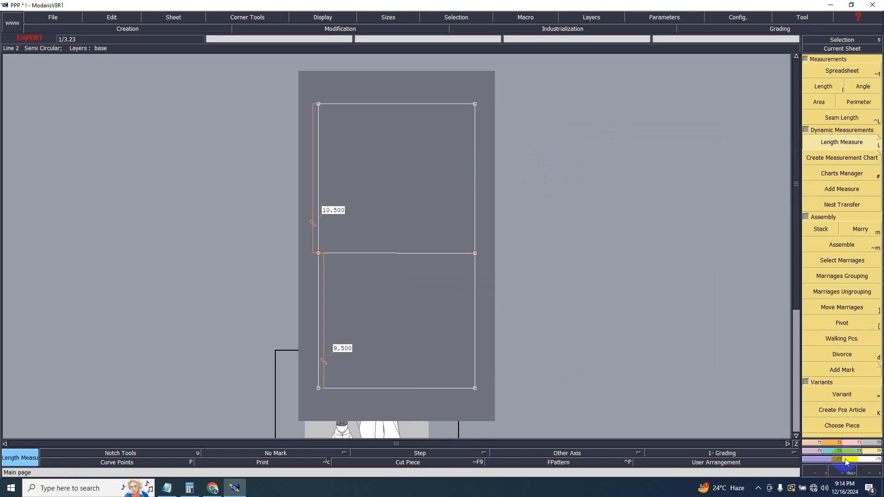
- Extend the rectangle's left edge straight upward past its top corner by 3.5 inches using Len.Str.Line
{"action": "left_click", "coordinate": [846, 443]}
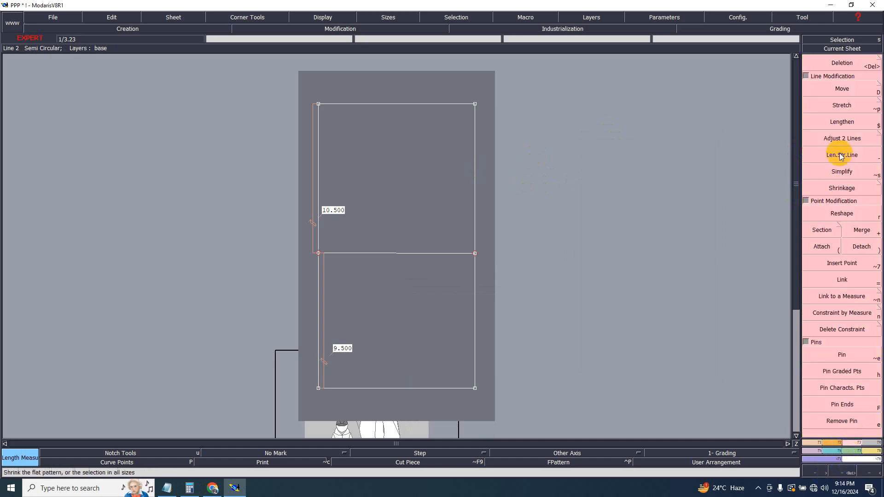
{"action": "left_click", "coordinate": [827, 155]}
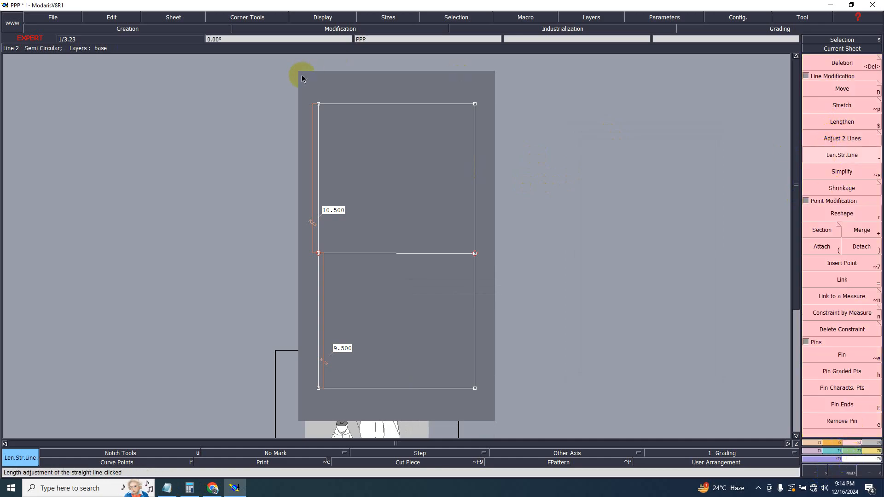
{"action": "left_click", "coordinate": [317, 107]}
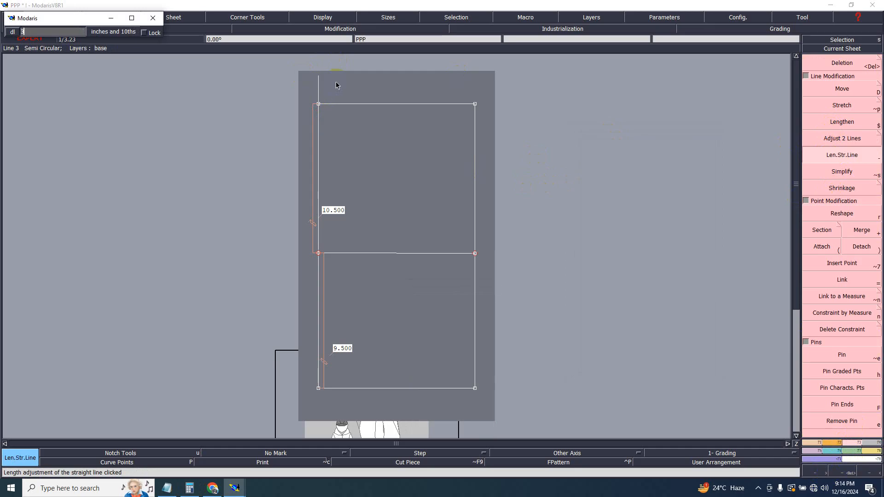
{"action": "key", "text": "Return"}
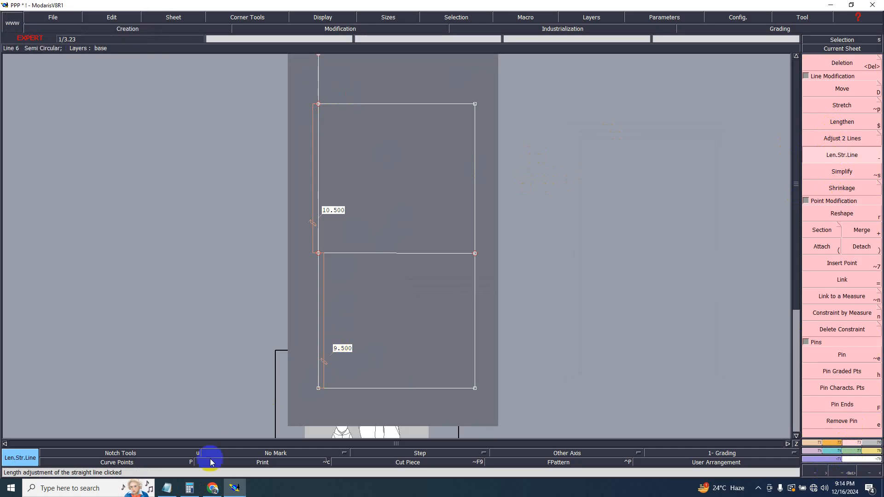
- Switch to Calculator and divide the lower section's length, 9.5, by 5
{"action": "left_click", "coordinate": [187, 492]}
{"action": "key", "text": "Escape"}
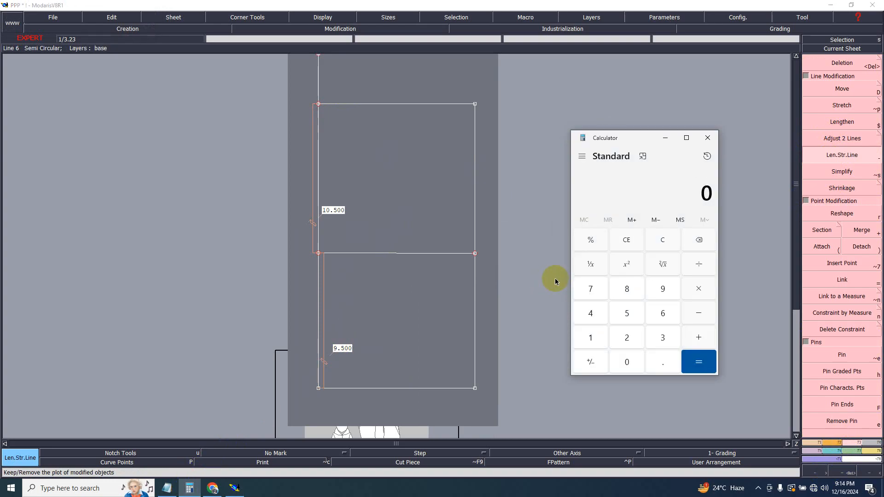
{"action": "type", "text": "9.5/5"}
{"action": "key", "text": "Return"}
{"action": "left_click", "coordinate": [708, 137]}
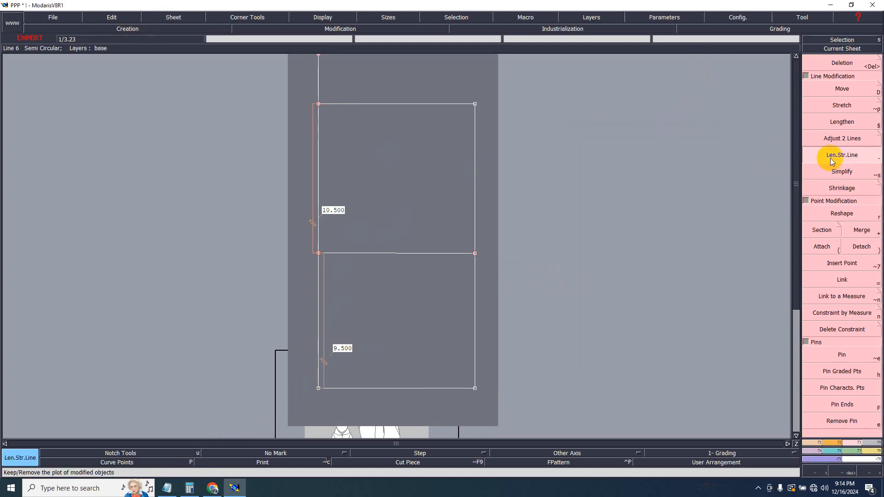
- Extend the left edge straight downward past the rectangle's bottom corner by 1.9 inches
{"action": "left_click", "coordinate": [316, 394]}
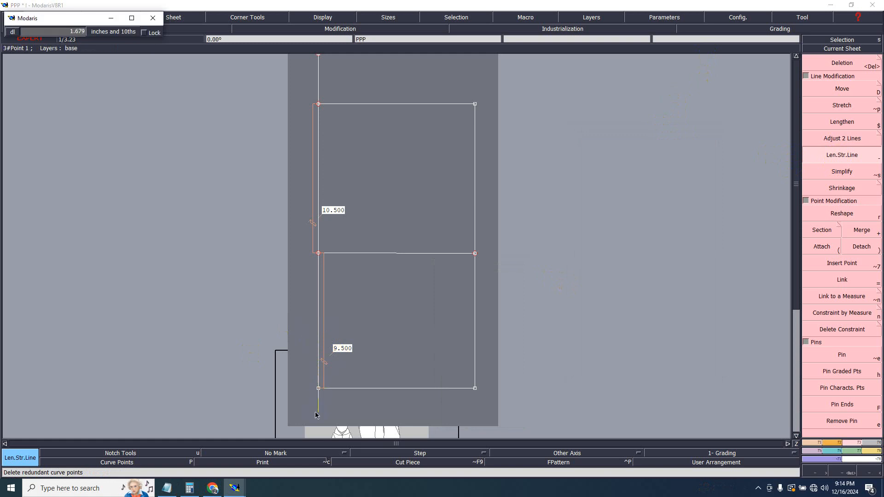
{"action": "type", "text": "3.500"}
{"action": "type", "text": "1"}
{"action": "type", "text": ".9"}
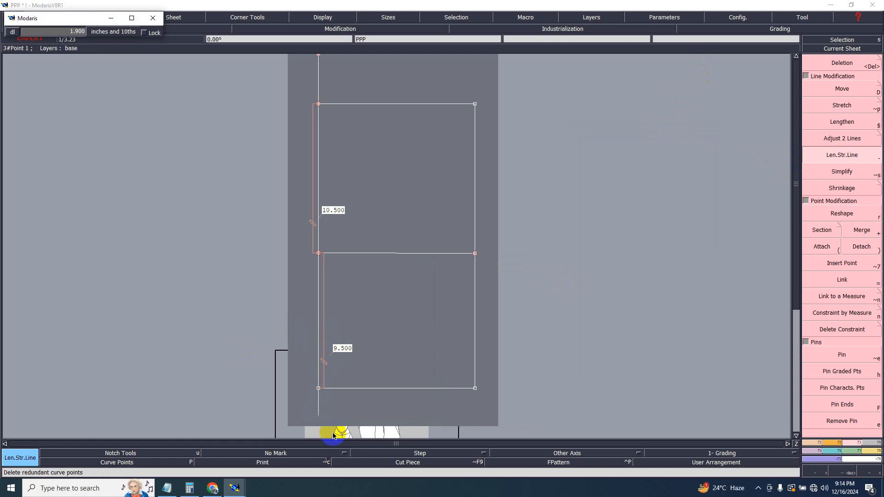
{"action": "key", "text": "Return"}
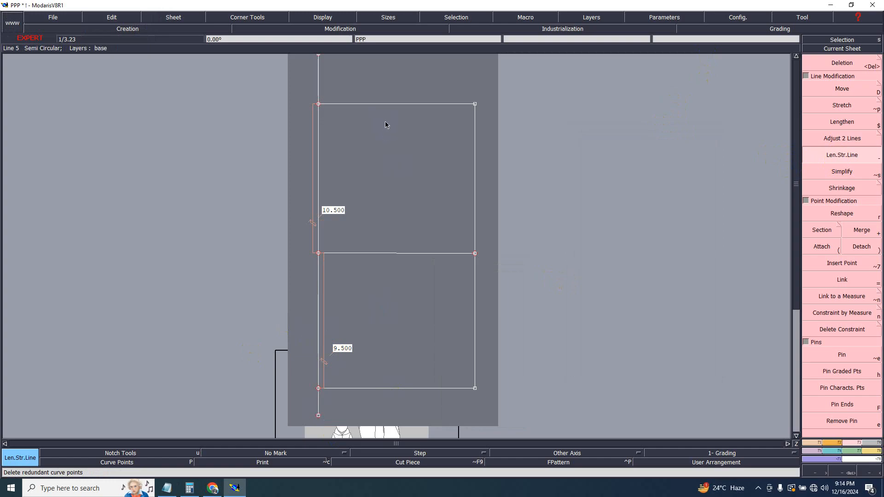
- Delete both dynamic length measures along the rectangle's left edge
{"action": "left_click", "coordinate": [842, 63]}
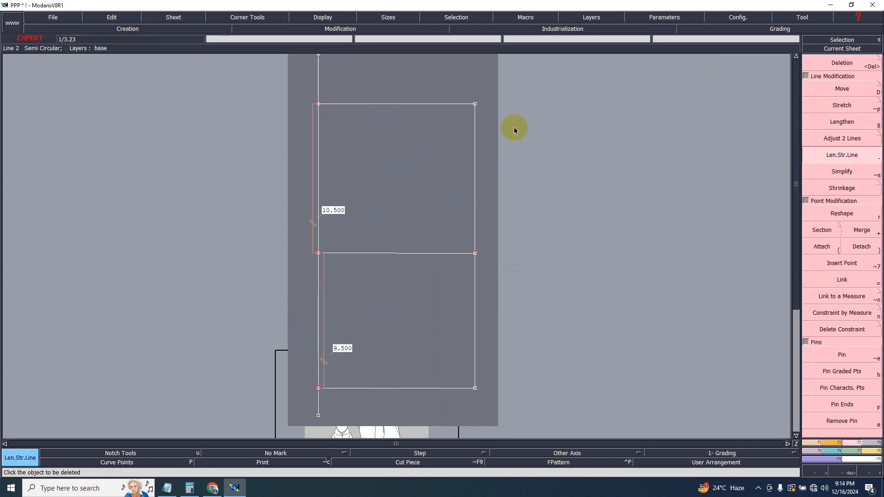
{"action": "left_click", "coordinate": [313, 198]}
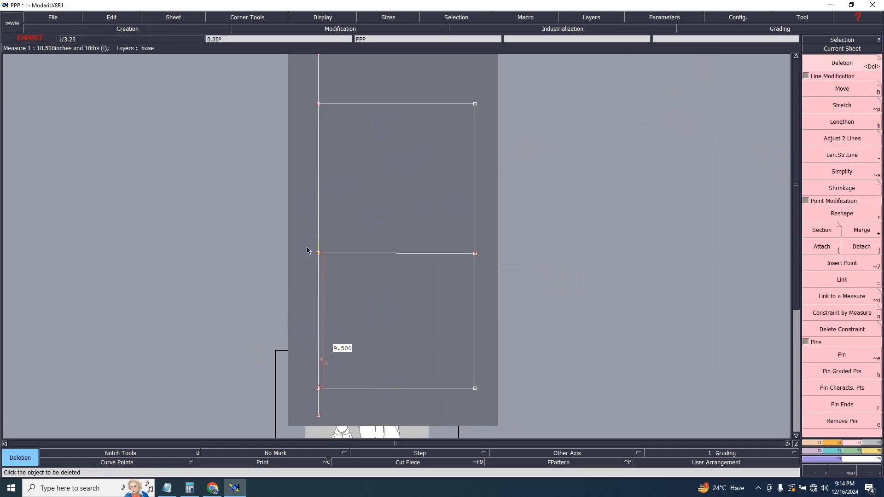
{"action": "left_click", "coordinate": [326, 339]}
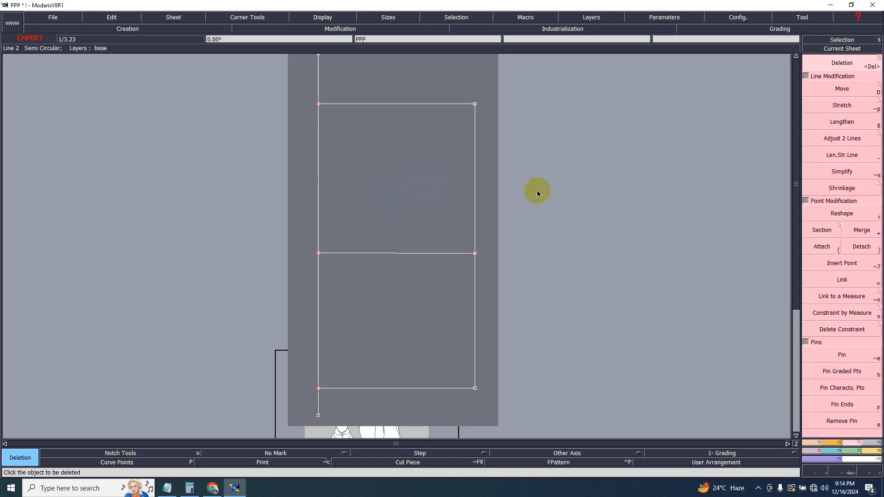
- Create a parallel of the extended left edge 3.5 inches inside the rectangle
{"action": "left_click", "coordinate": [813, 442]}
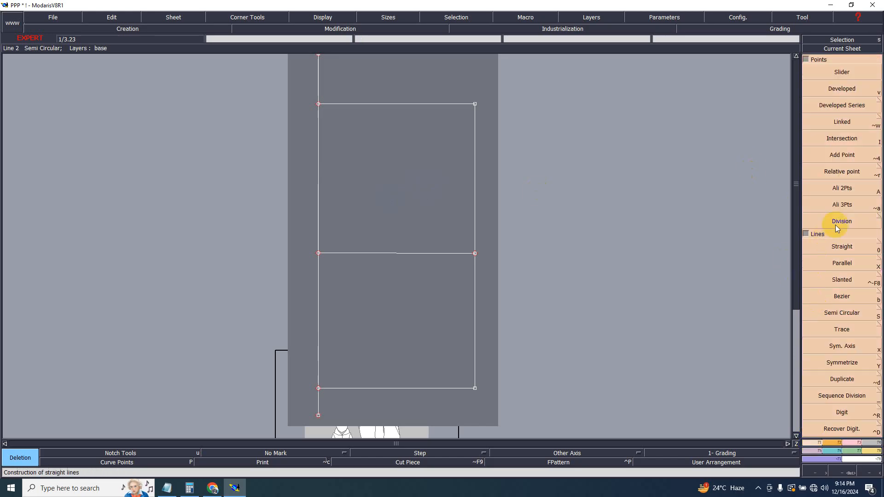
{"action": "left_click", "coordinate": [842, 263]}
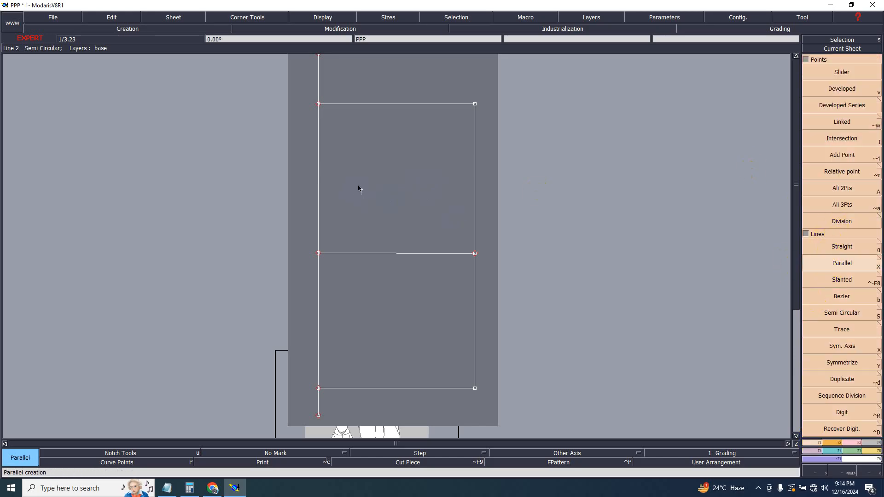
{"action": "left_click", "coordinate": [318, 192]}
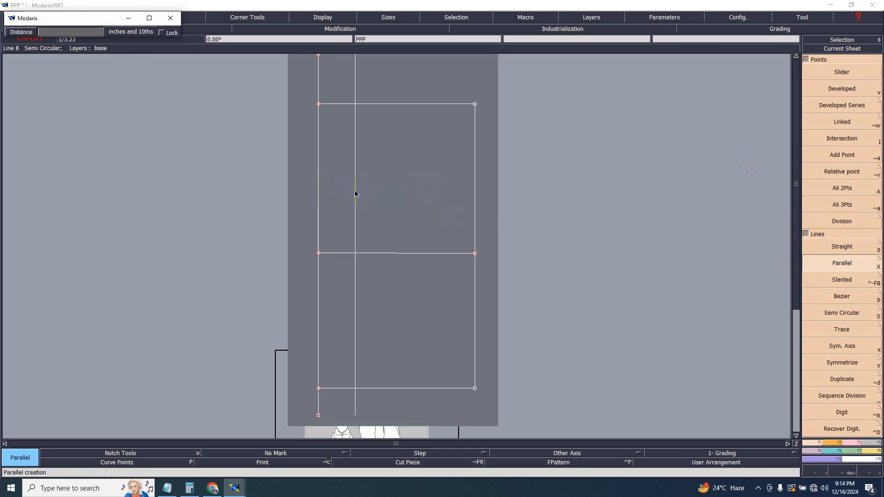
{"action": "type", "text": "3"}
{"action": "key", "text": "Return"}
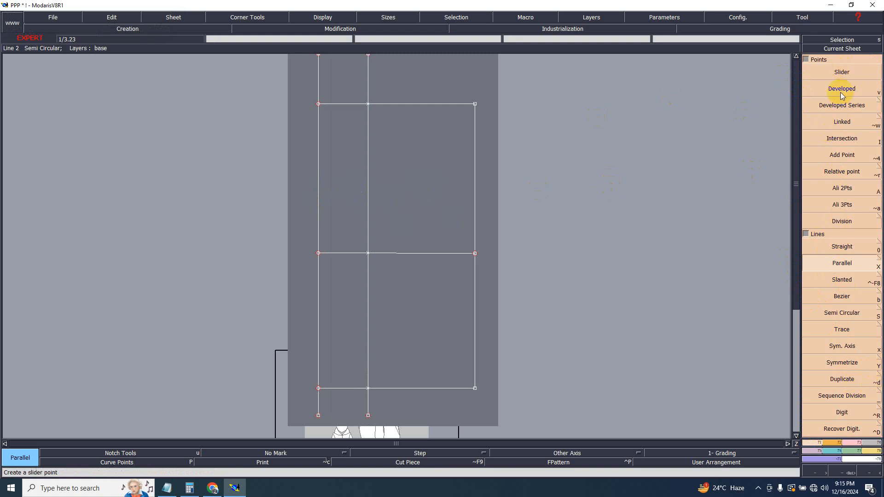
- Trim the inner vertical parallel to the rectangle's top and bottom edges with Adjust 2 Lines
{"action": "left_click", "coordinate": [859, 443]}
{"action": "left_click", "coordinate": [845, 64]}
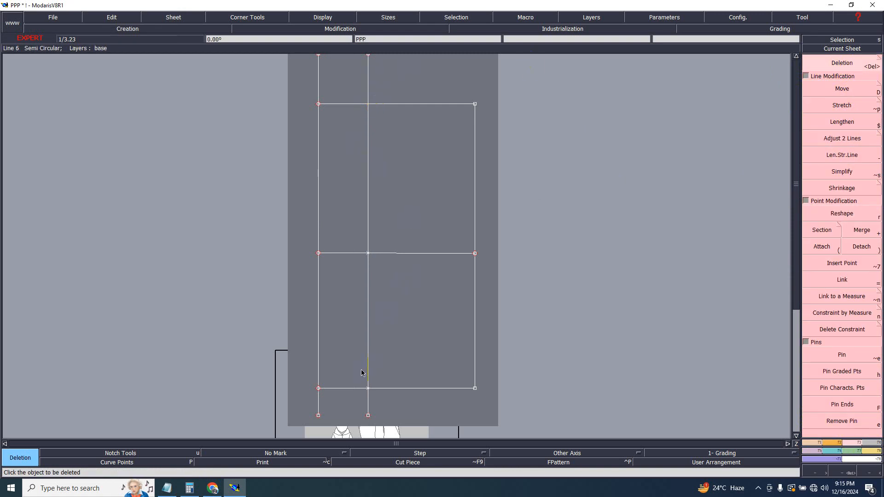
{"action": "left_click", "coordinate": [828, 138]}
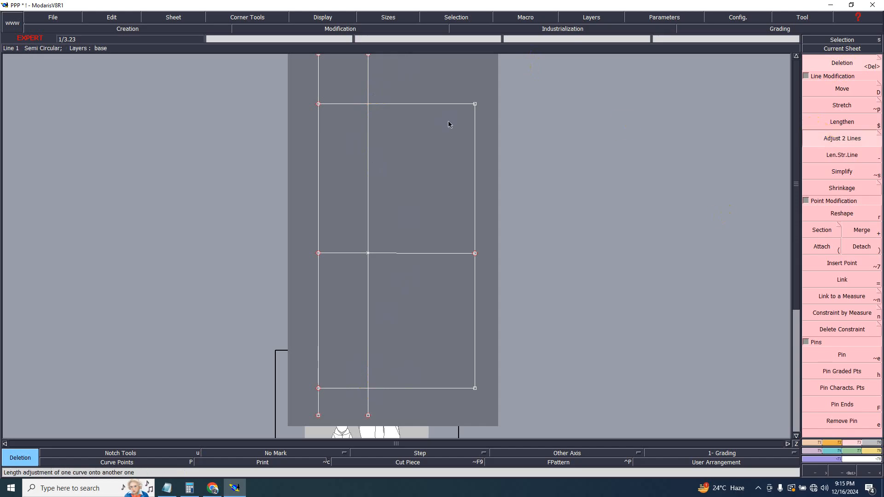
{"action": "left_click", "coordinate": [361, 107]}
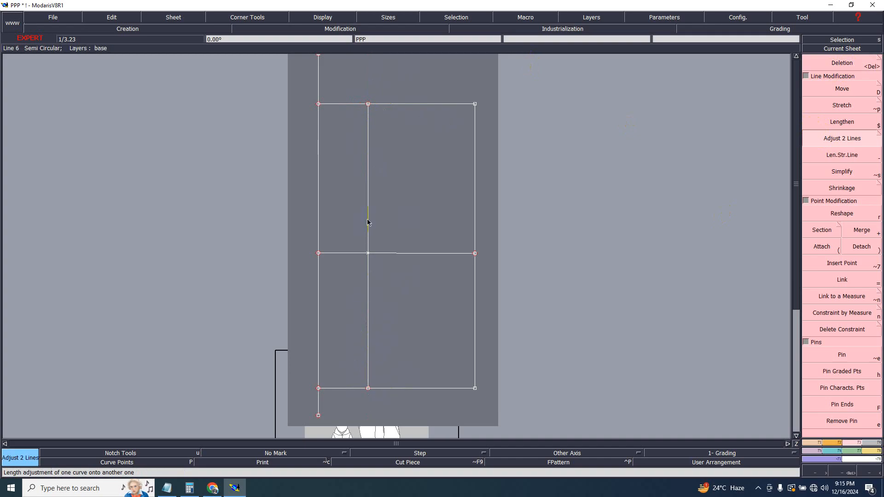
{"action": "left_click", "coordinate": [586, 236]}
- Create a parallel of the rectangle's top edge about 1 inch inside it and of the right edge 1 inch outside it
{"action": "key", "text": "F1"}
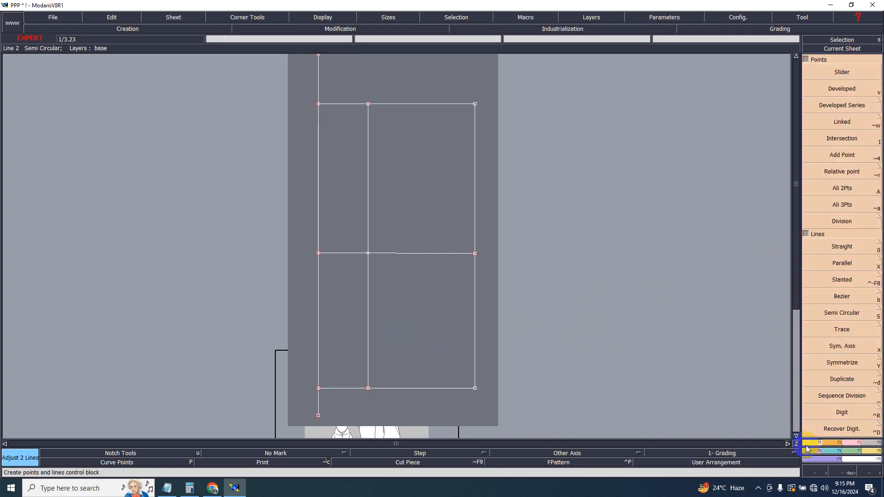
{"action": "left_click", "coordinate": [836, 263]}
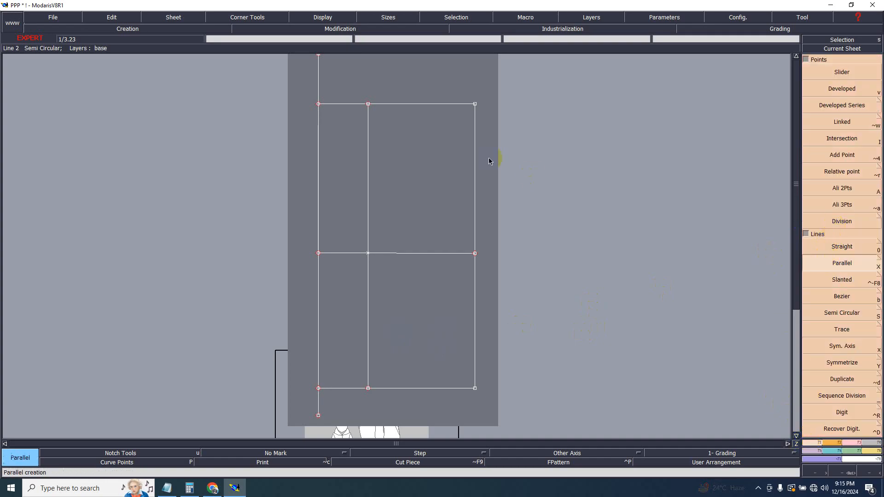
{"action": "left_click", "coordinate": [429, 106]}
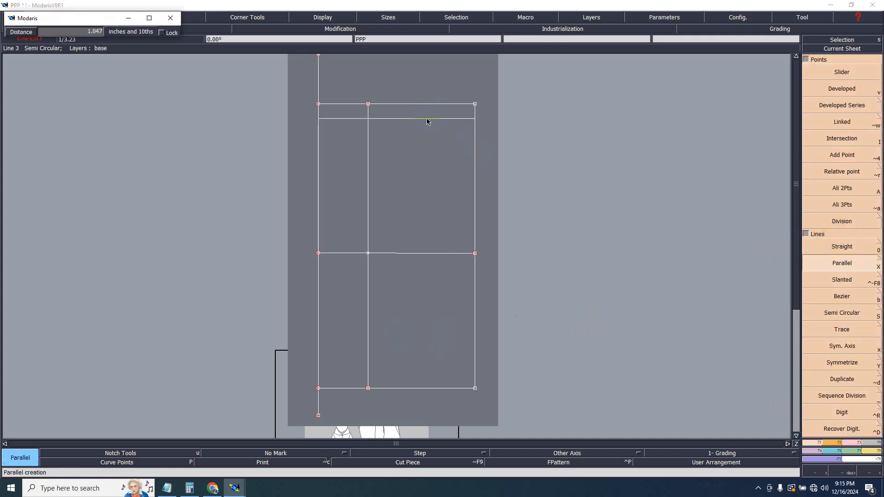
{"action": "left_click", "coordinate": [427, 121]}
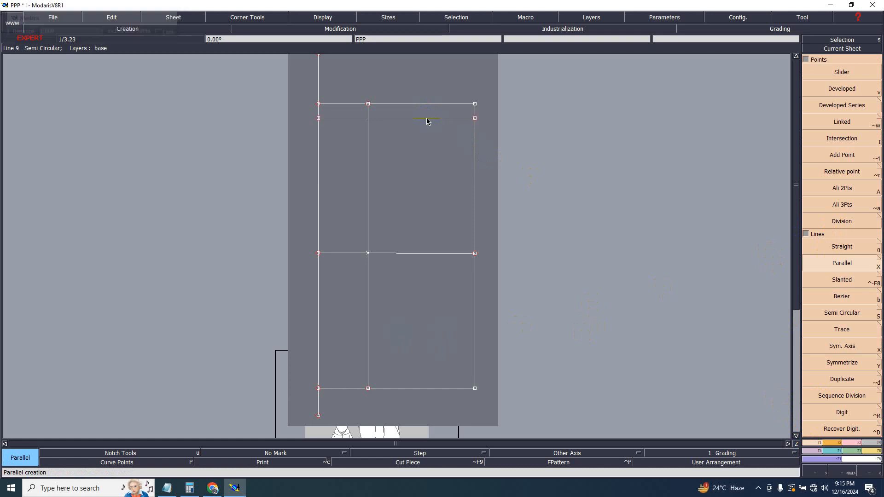
{"action": "left_click", "coordinate": [474, 150]}
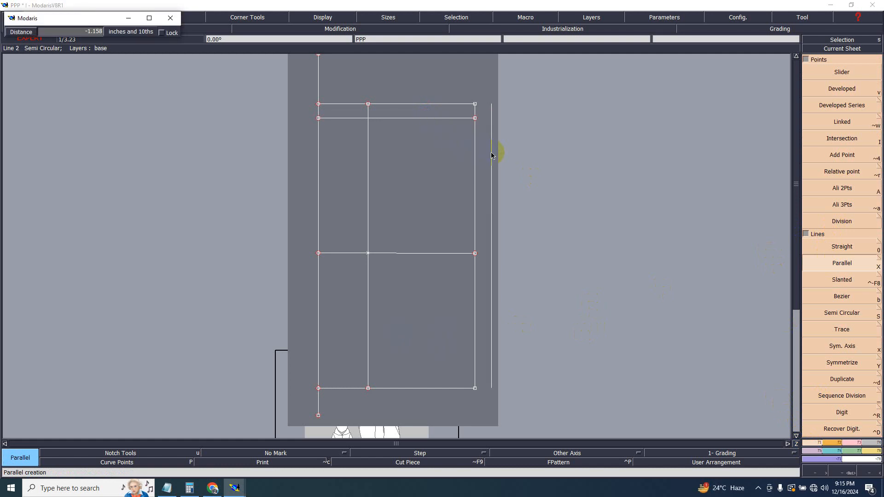
{"action": "type", "text": "-1"}
{"action": "key", "text": "Return"}
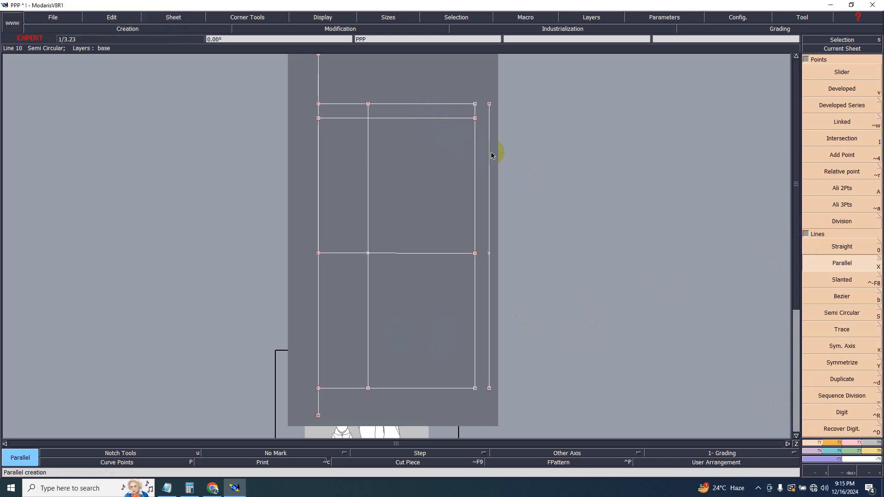
- Adjust the upper horizontal parallel and the outer vertical parallel so they meet in a corner
{"action": "left_click", "coordinate": [852, 443]}
{"action": "left_click", "coordinate": [842, 138]}
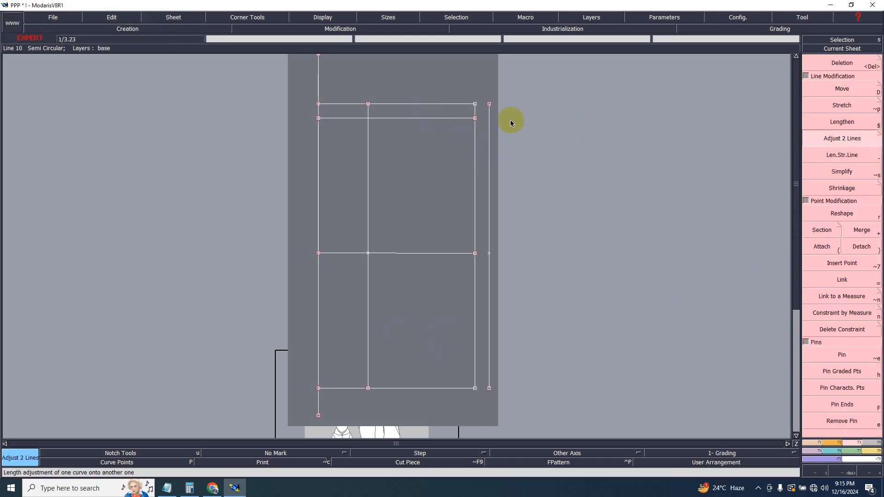
{"action": "left_click", "coordinate": [489, 131]}
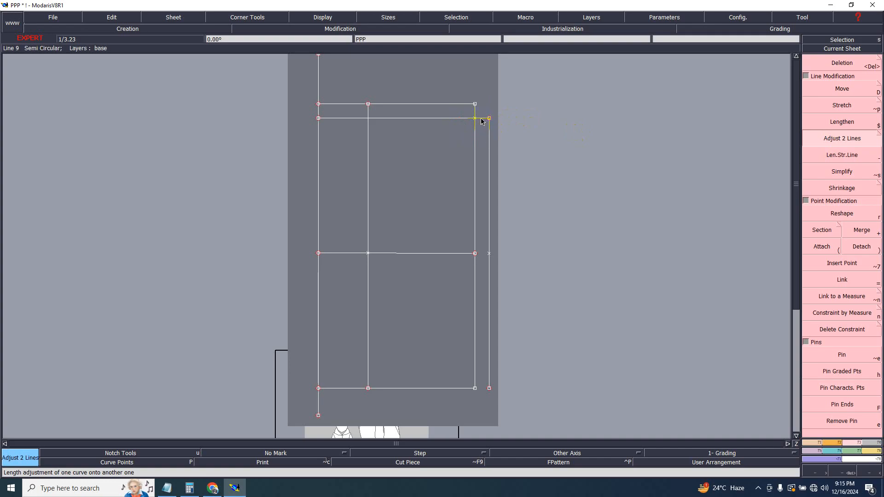
{"action": "left_click", "coordinate": [491, 120]}
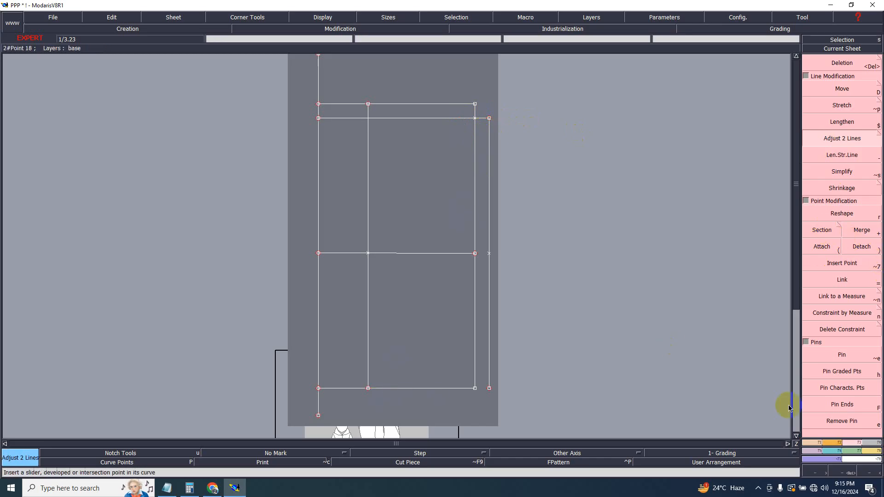
- Create parallels of the rectangle's bottom edge, about 0.5 inch inside, and of its right edge, 0.5 inch inside
{"action": "key", "text": "F1"}
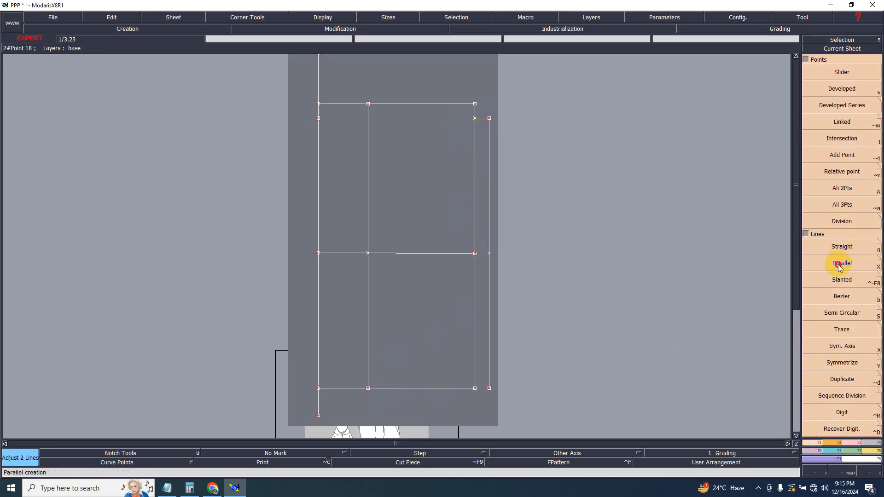
{"action": "left_click", "coordinate": [842, 263]}
{"action": "left_click", "coordinate": [408, 390]}
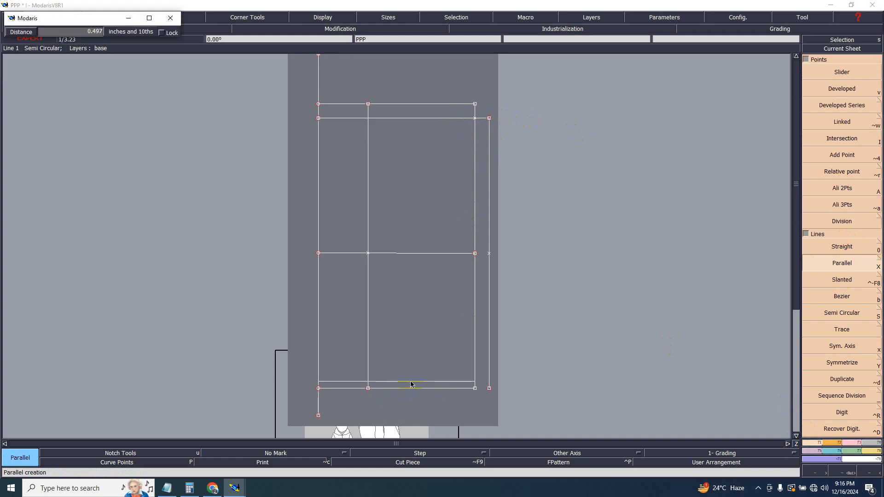
{"action": "key", "text": "BackSpace"}
{"action": "key", "text": "Return"}
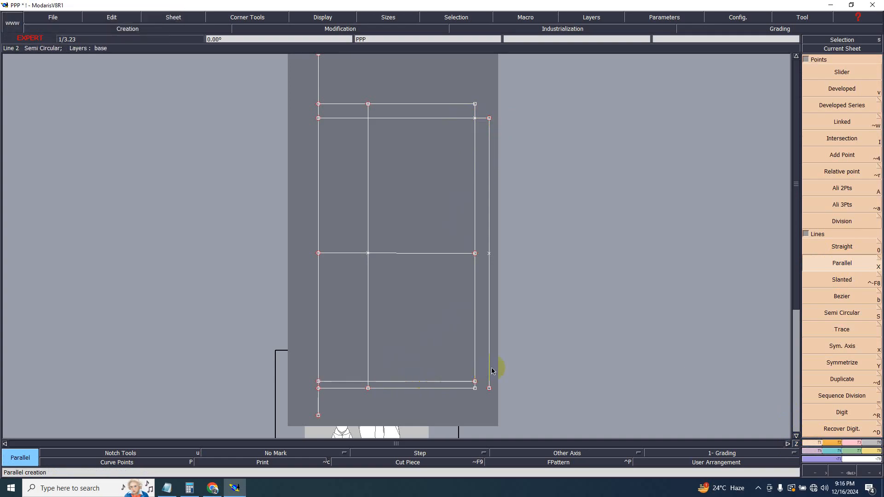
{"action": "left_click", "coordinate": [474, 363]}
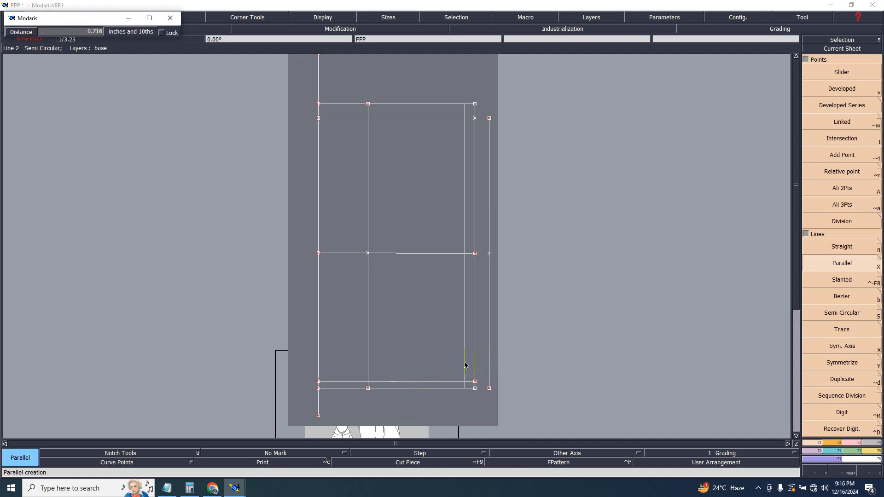
{"action": "key", "text": "BackSpace"}
{"action": "type", "text": ".5"}
{"action": "key", "text": "Return"}
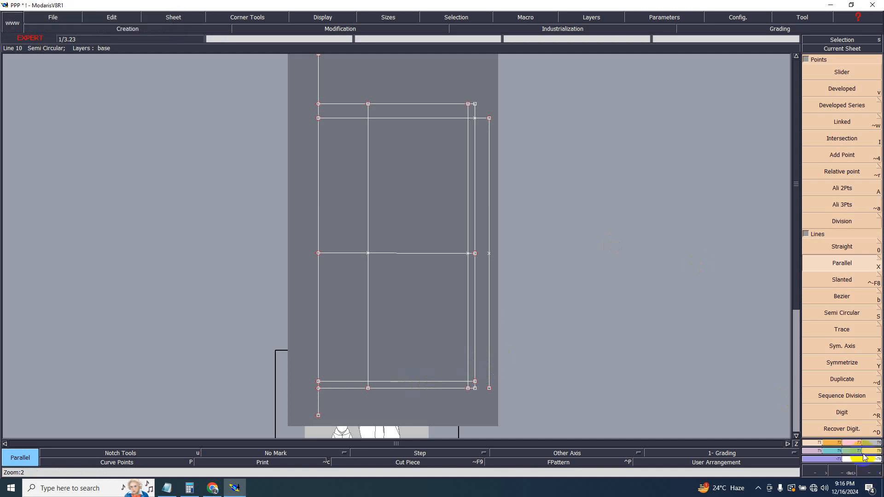
- Adjust the lower horizontal parallel and the vertical parallel just inside the right edge so they meet in a corner
{"action": "left_click", "coordinate": [851, 305]}
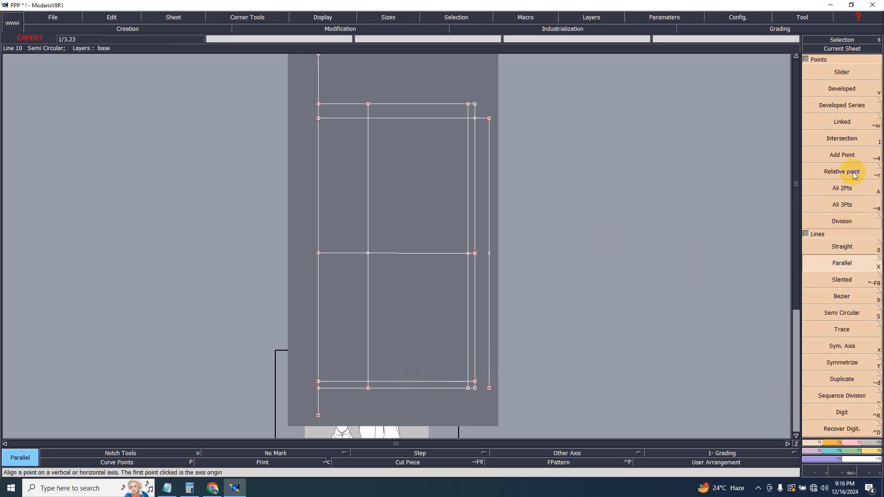
{"action": "left_click", "coordinate": [853, 448]}
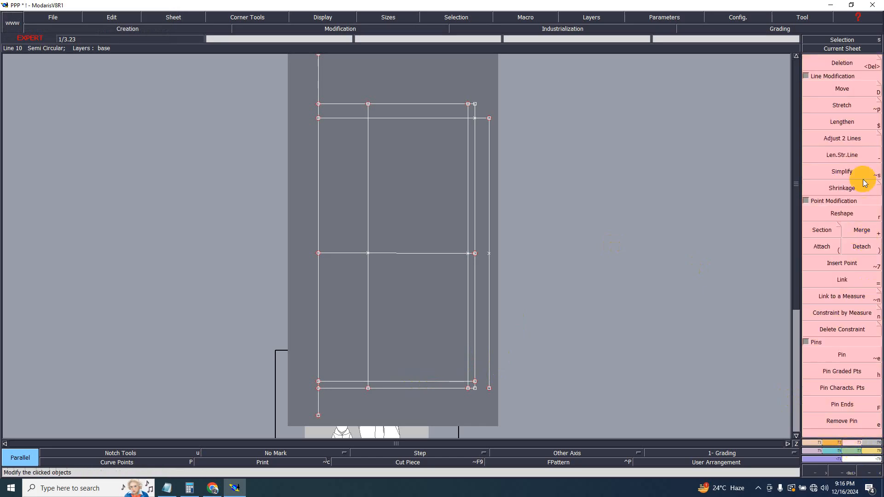
{"action": "left_click", "coordinate": [842, 138]}
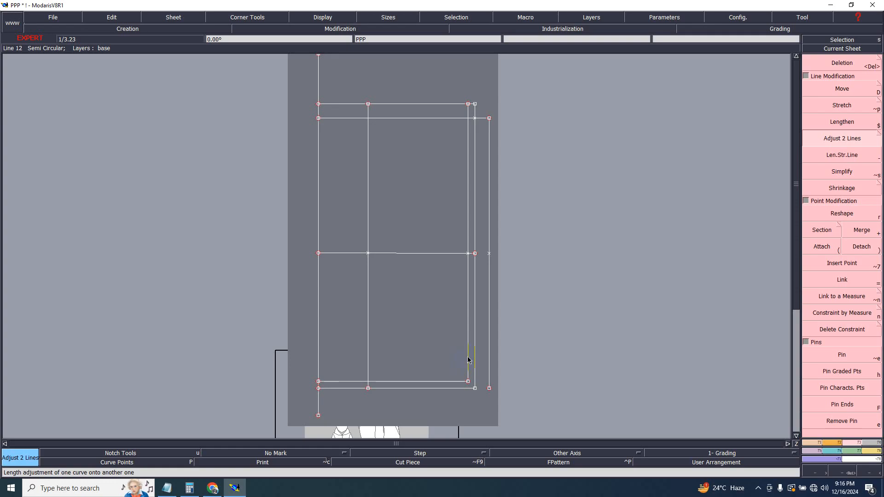
- Delete the two vertical parallels on either side of the rectangle's right edge
{"action": "key", "text": "Delete"}
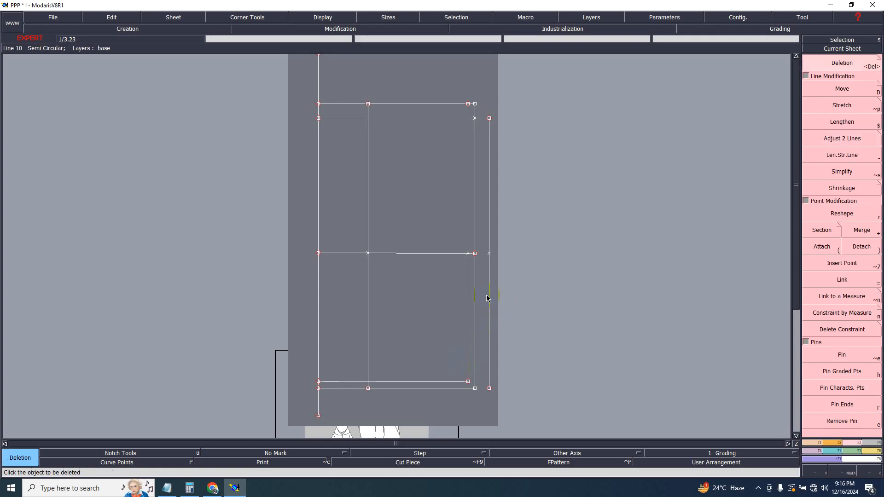
{"action": "left_click", "coordinate": [489, 299]}
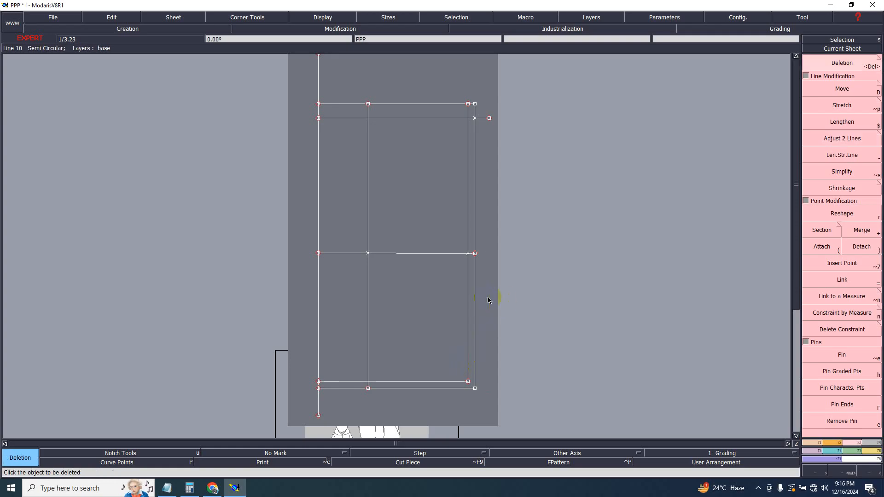
{"action": "left_click", "coordinate": [467, 237]}
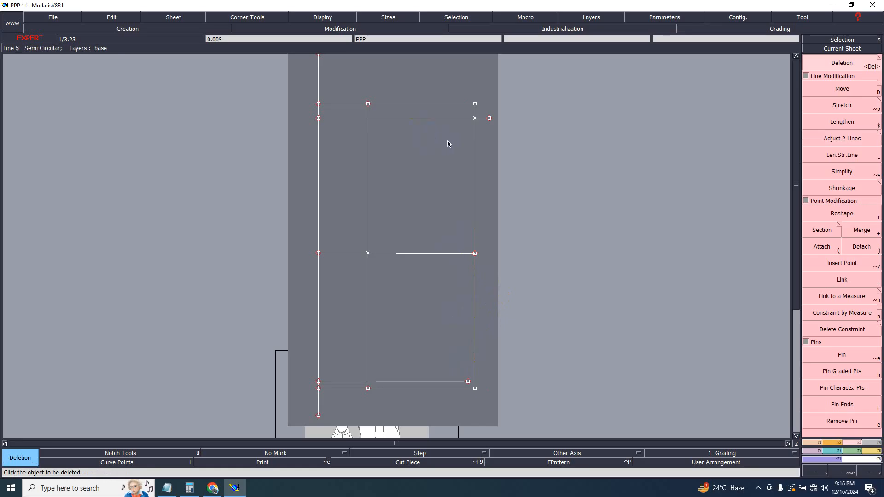
- Draw an Arc Arrow curve from the extended left edge's top end to the inner vertical's top end, with an arrow of about -0.63 inches
{"action": "left_click", "coordinate": [398, 199]}
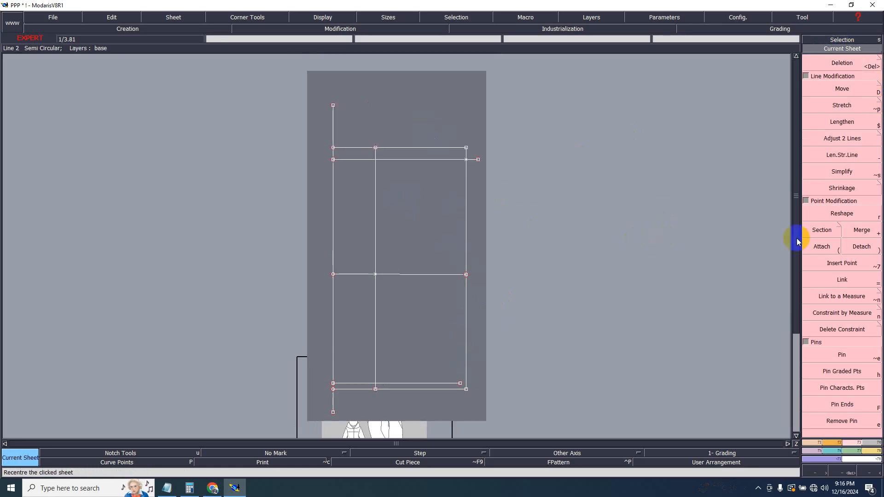
{"action": "left_click", "coordinate": [823, 246]}
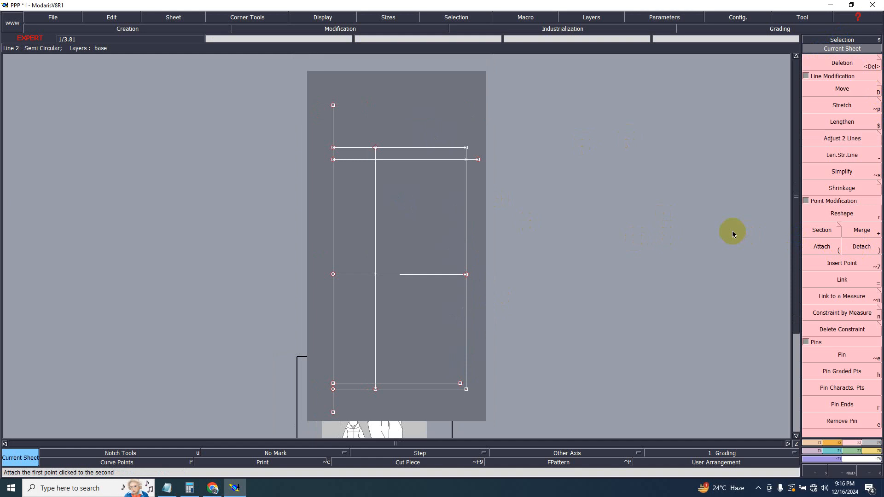
{"action": "left_click", "coordinate": [838, 443]}
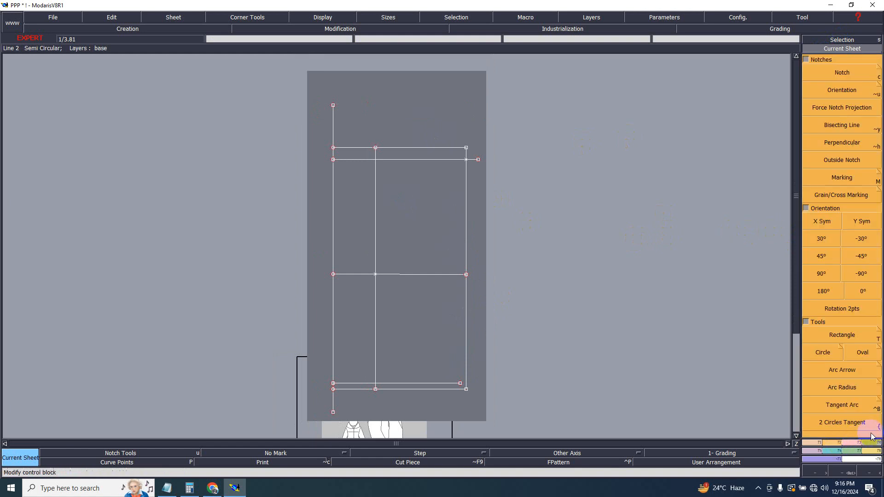
{"action": "left_click", "coordinate": [856, 388]}
{"action": "left_click", "coordinate": [825, 355]}
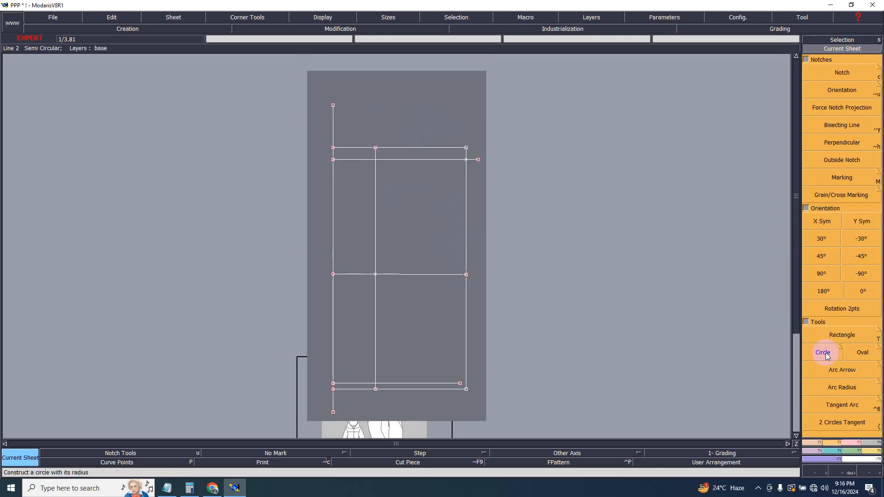
{"action": "left_click", "coordinate": [830, 367]}
{"action": "left_click", "coordinate": [333, 106]}
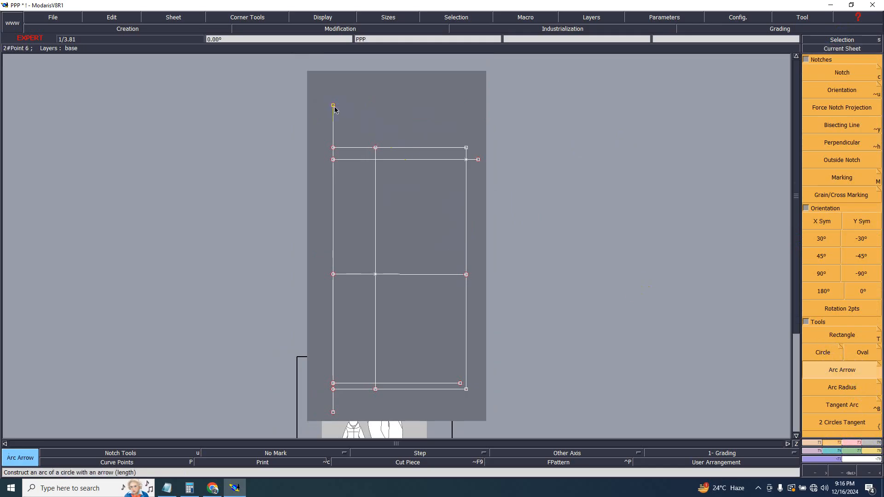
{"action": "left_click", "coordinate": [375, 149]}
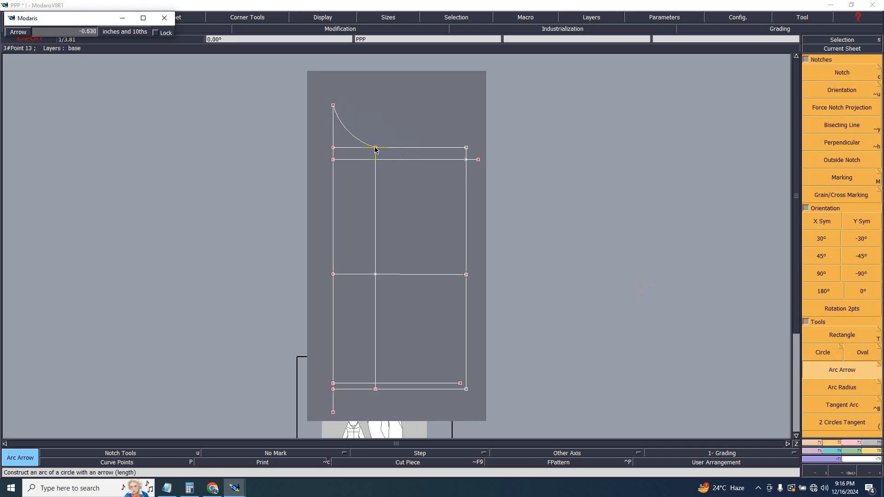
{"action": "left_click", "coordinate": [375, 150]}
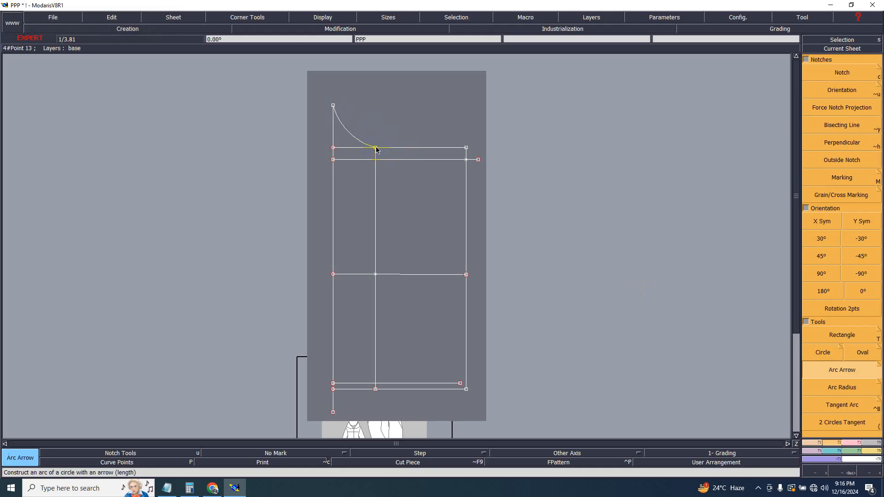
{"action": "left_click", "coordinate": [375, 149]}
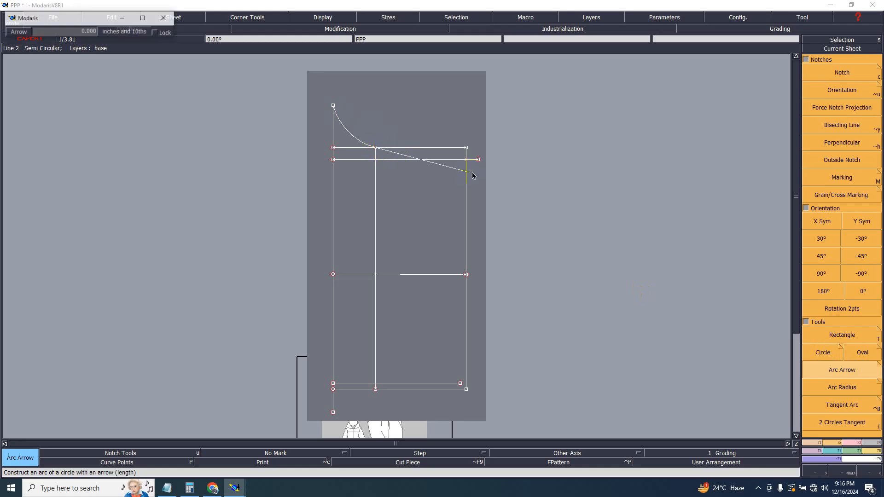
{"action": "left_click", "coordinate": [443, 170]}
{"action": "key", "text": "ctrl+z"}
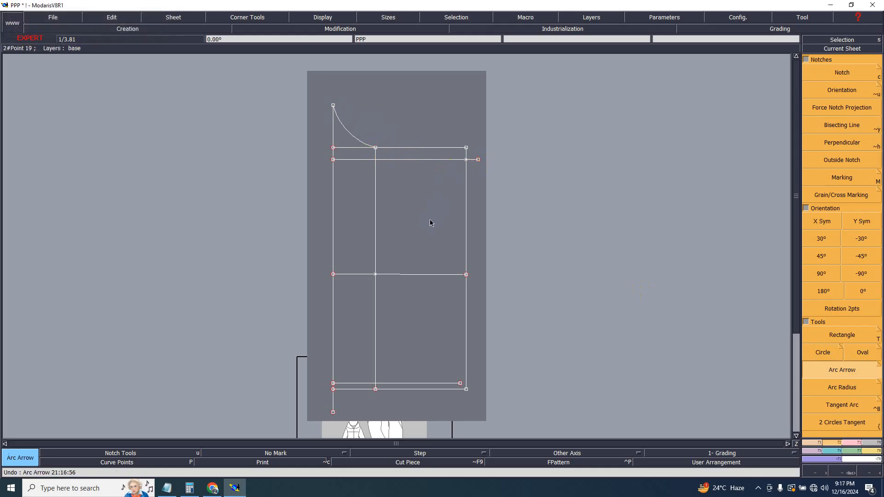
- Draw Bezier lines from the crotch curve to the upper parallel's outer end, and from the left edge's bottom end via the inner vertical to the lower parallel's end
{"action": "key", "text": "b"}
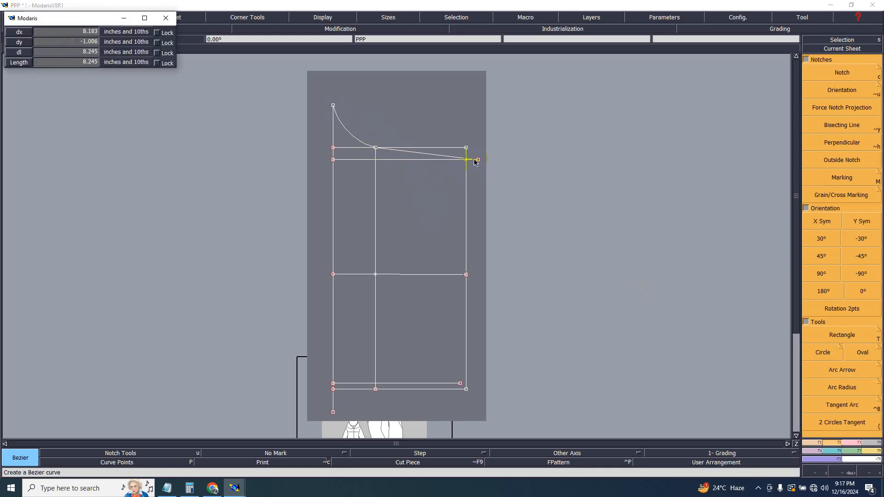
{"action": "left_click", "coordinate": [478, 160]}
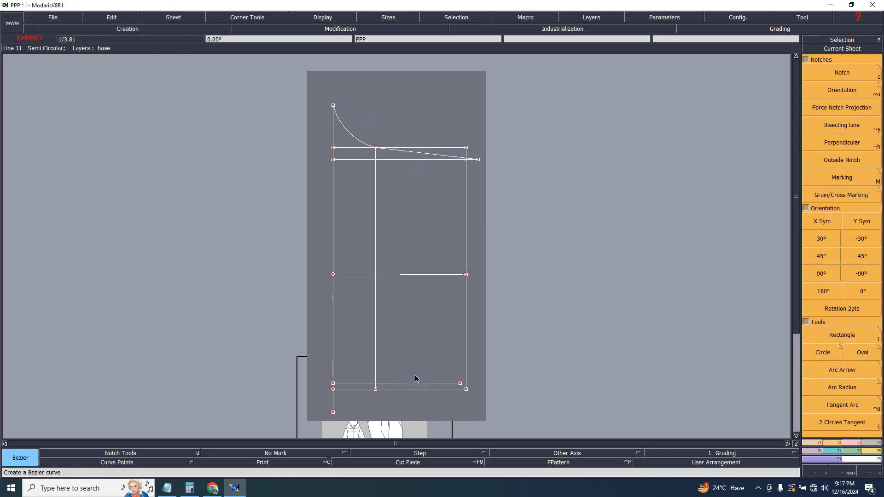
{"action": "left_click", "coordinate": [334, 412]}
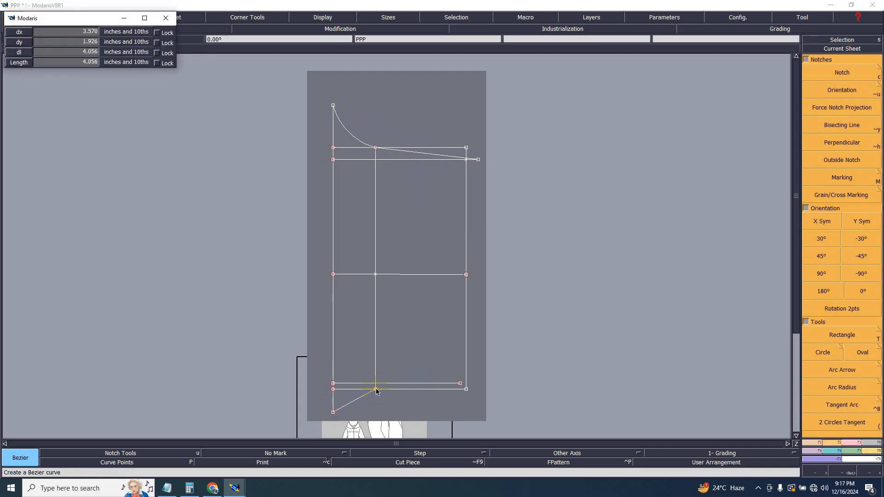
{"action": "left_click", "coordinate": [376, 389]}
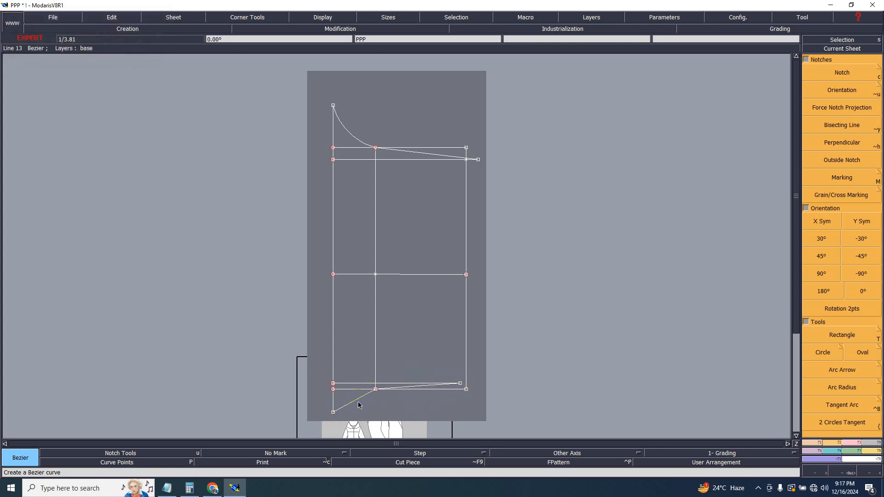
- Display the handles and reshape the short slanted line at the left edge's bottom end into a concave curve meeting the inner vertical's bottom end
{"action": "left_click", "coordinate": [325, 19]}
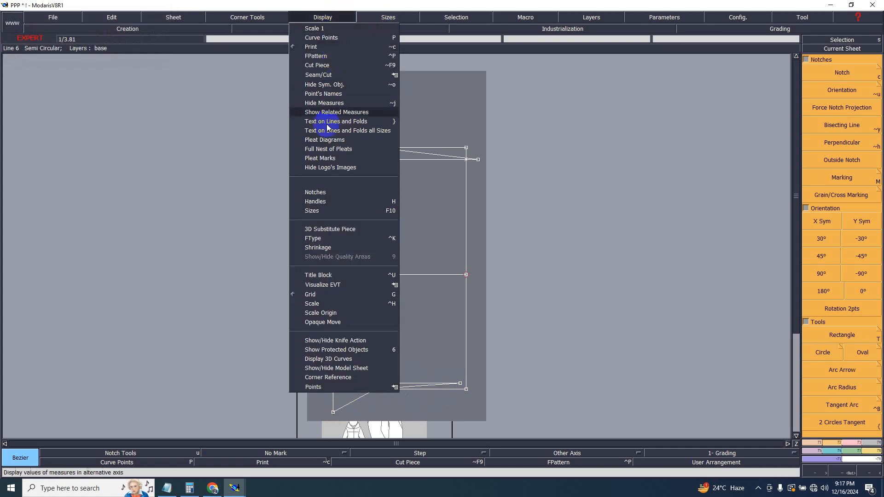
{"action": "left_click", "coordinate": [322, 206]}
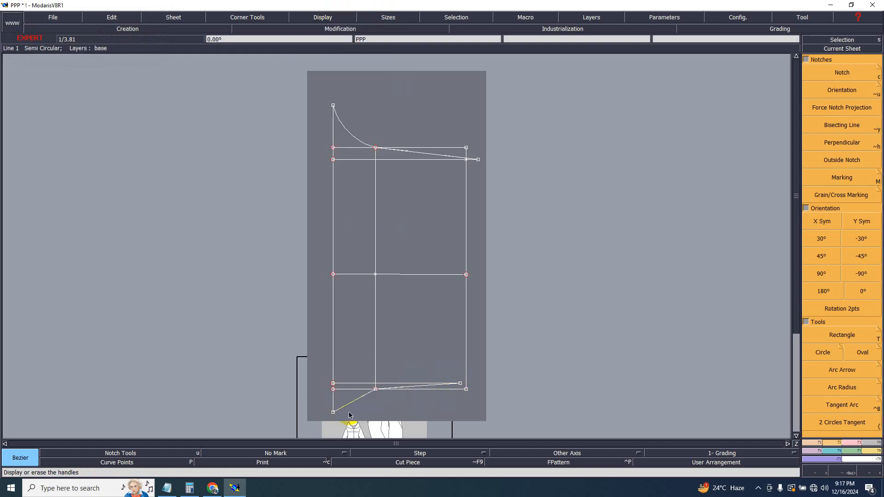
{"action": "left_click", "coordinate": [833, 473]}
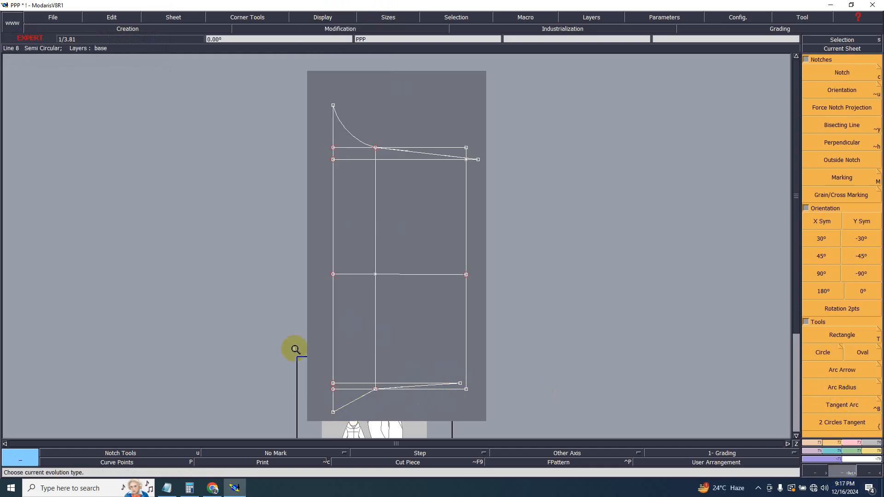
{"action": "left_click_drag", "start_coordinate": [294, 349], "coordinate": [487, 440]}
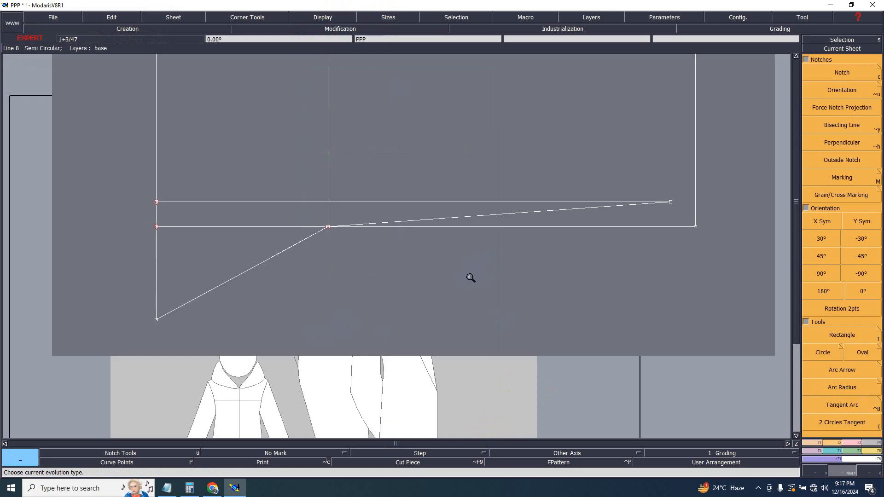
{"action": "left_click_drag", "start_coordinate": [200, 300], "coordinate": [194, 240]}
{"action": "mouse_move", "coordinate": [281, 256]}
{"action": "left_mouse_down"}
{"action": "mouse_move", "coordinate": [266, 238]}
{"action": "mouse_move", "coordinate": [272, 244]}
{"action": "left_mouse_up"}
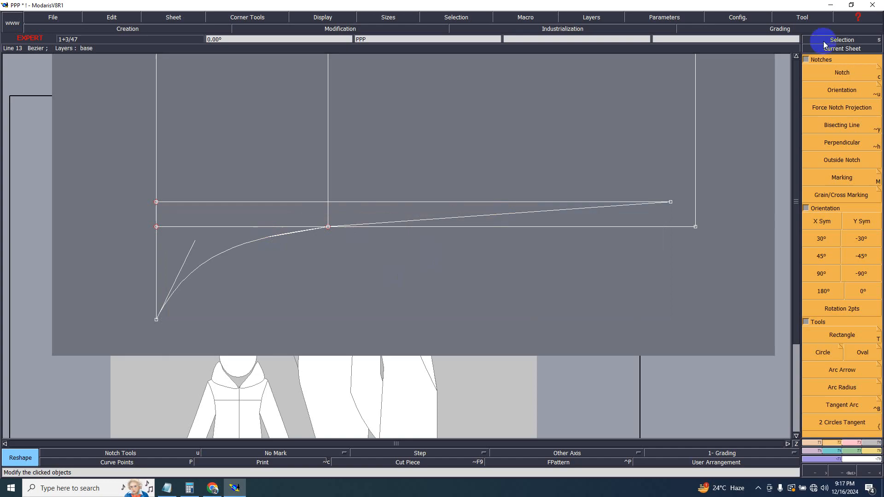
- Delete the two horizontal parallels just inside the rectangle's top and bottom edges, and hide the curve handles
{"action": "left_click", "coordinate": [842, 49]}
{"action": "left_click", "coordinate": [490, 161]}
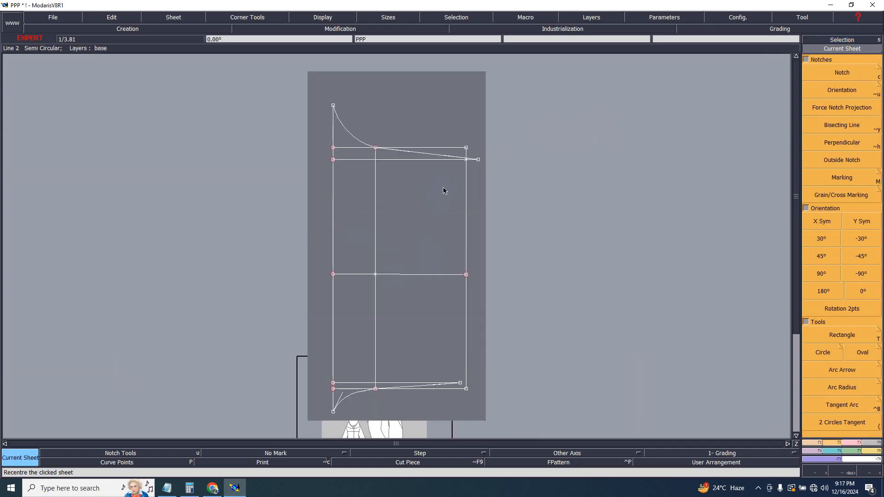
{"action": "key", "text": "Delete"}
{"action": "left_click", "coordinate": [403, 159]}
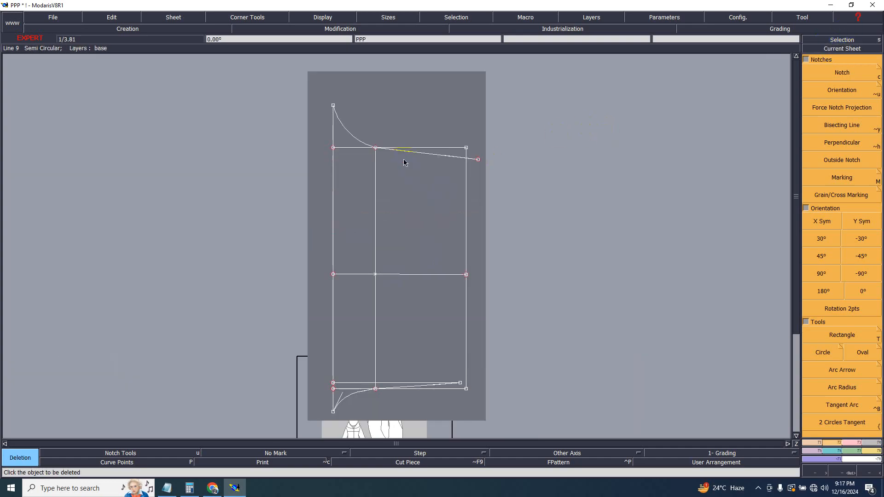
{"action": "left_click", "coordinate": [367, 383]}
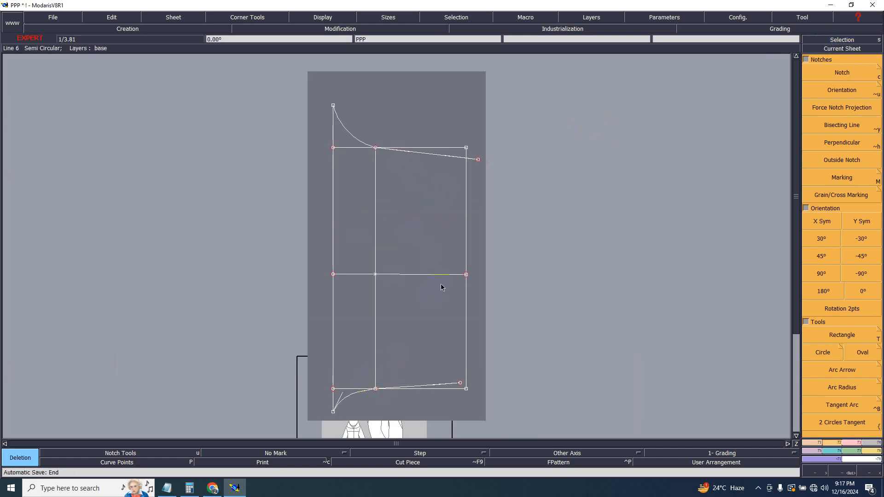
{"action": "left_click", "coordinate": [337, 20]}
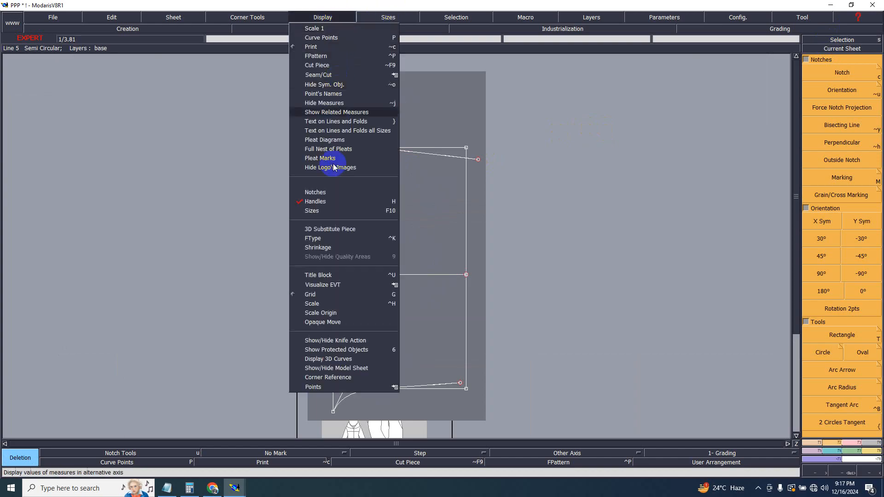
{"action": "left_click", "coordinate": [311, 192]}
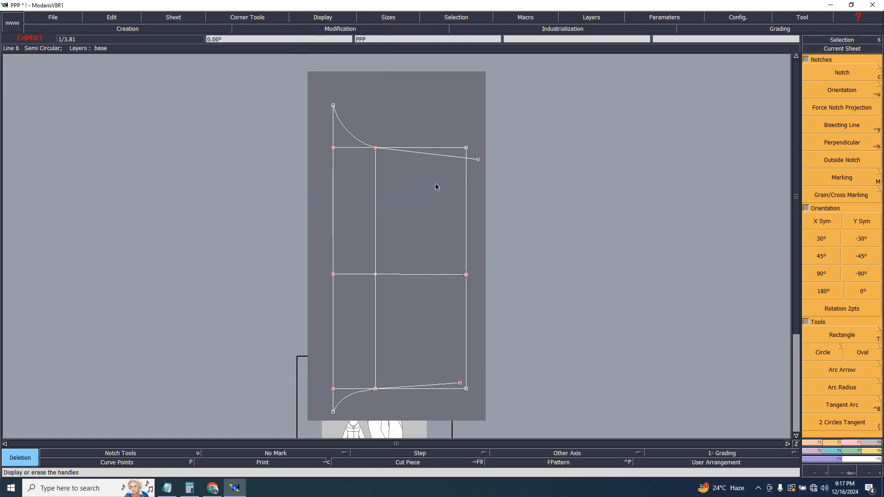
{"action": "left_click", "coordinate": [743, 321]}
{"action": "left_click", "coordinate": [823, 352]}
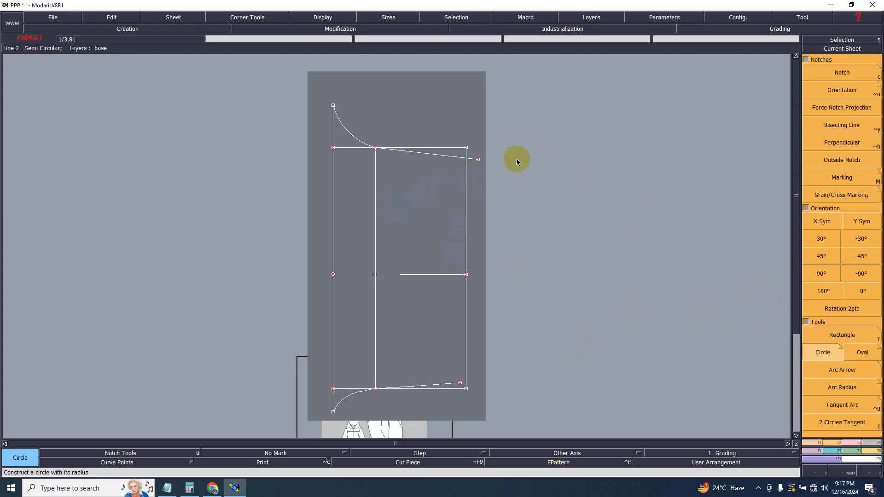
{"action": "left_click", "coordinate": [478, 160]}
{"action": "left_click", "coordinate": [452, 280]}
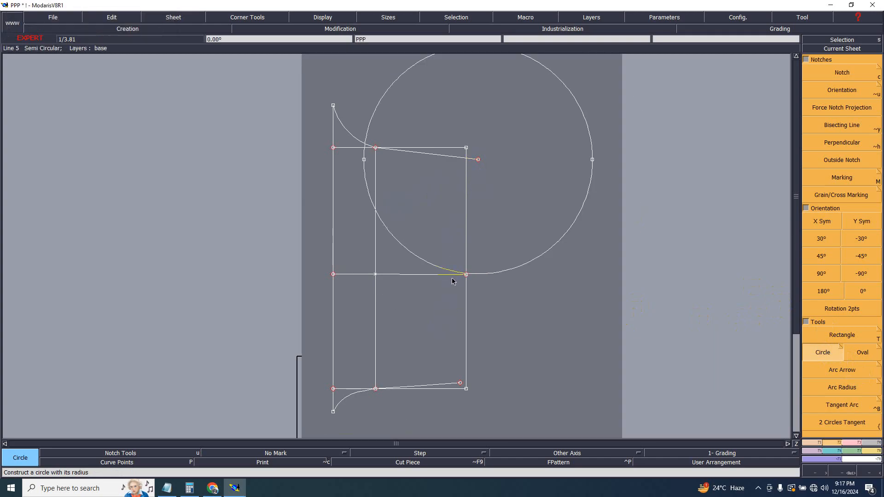
- Draw a slightly bent Arc Arrow line joining the outer ends of the upper and lower slanted lines, passing through the right edge's middle point
{"action": "left_click", "coordinate": [835, 373]}
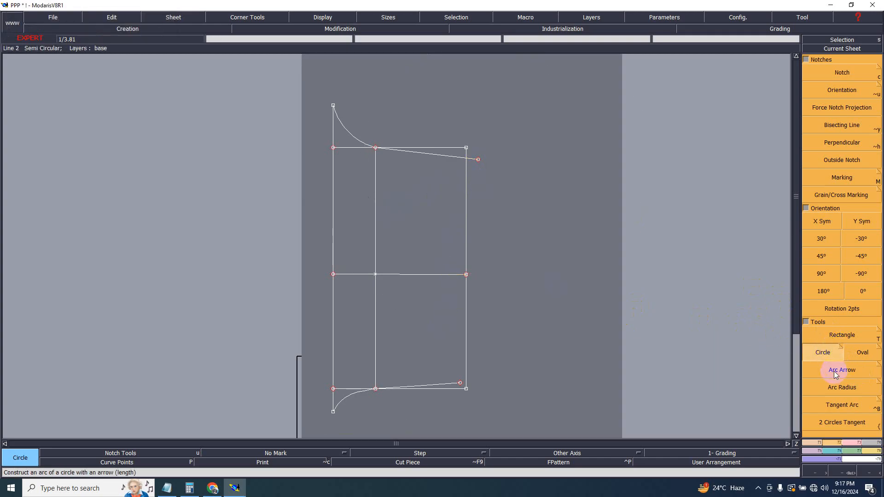
{"action": "left_click", "coordinate": [478, 160]}
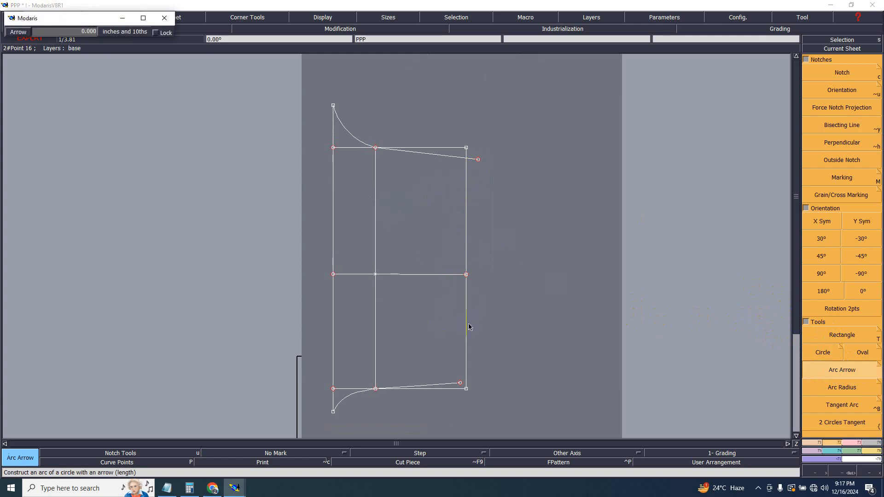
{"action": "left_click", "coordinate": [460, 383]}
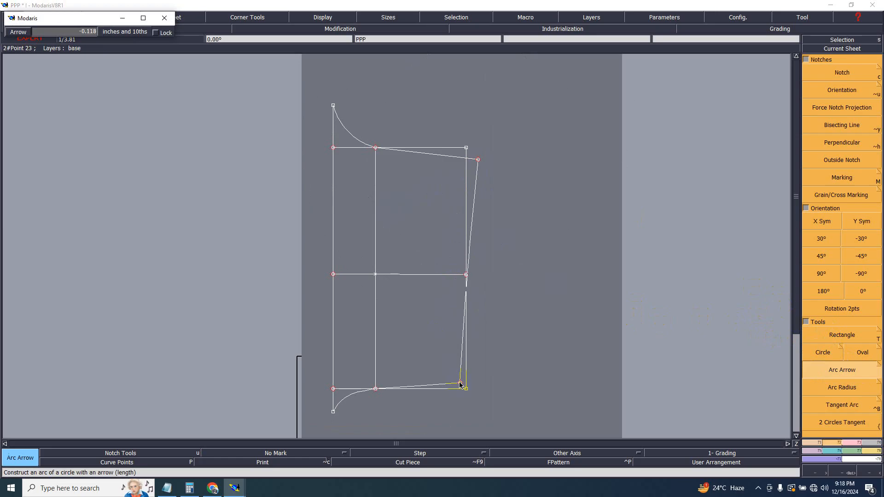
{"action": "left_click", "coordinate": [459, 385]}
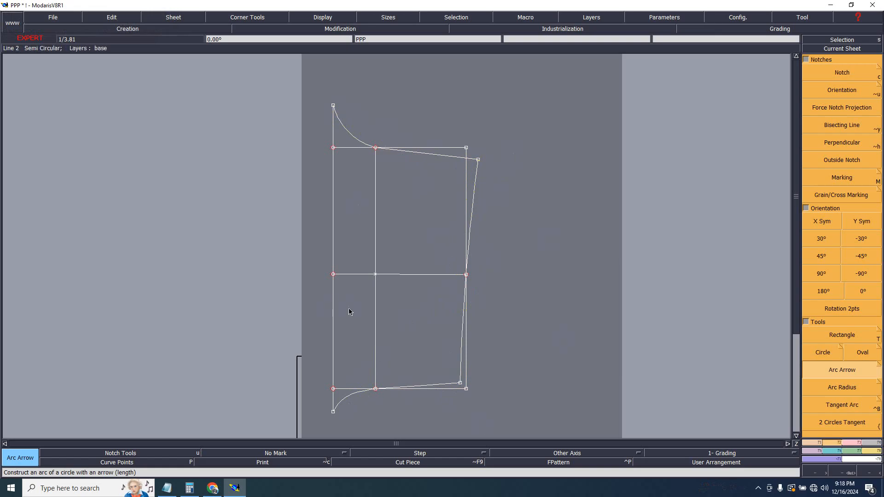
- Look up the inseam measurement in the PANT notes, then return to the pattern sheet
{"action": "left_click", "coordinate": [100, 314]}
{"action": "left_click", "coordinate": [166, 488]}
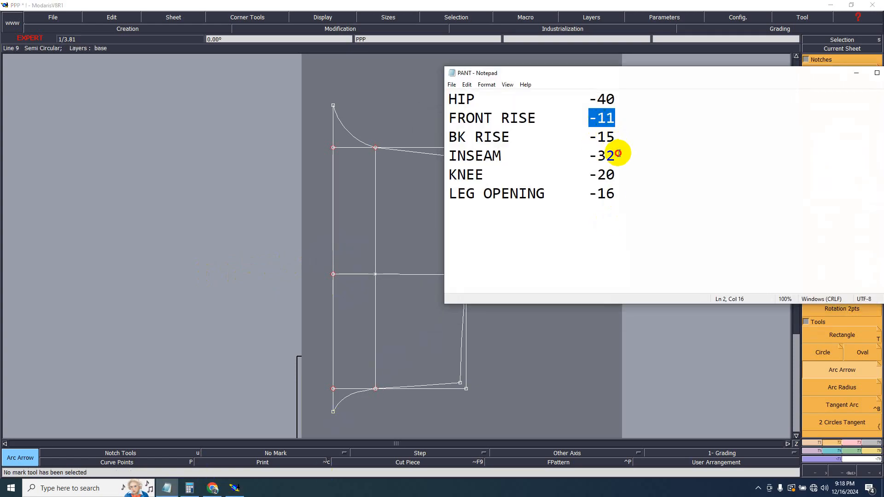
{"action": "left_click_drag", "start_coordinate": [615, 157], "coordinate": [589, 157]}
{"action": "left_click", "coordinate": [857, 73]}
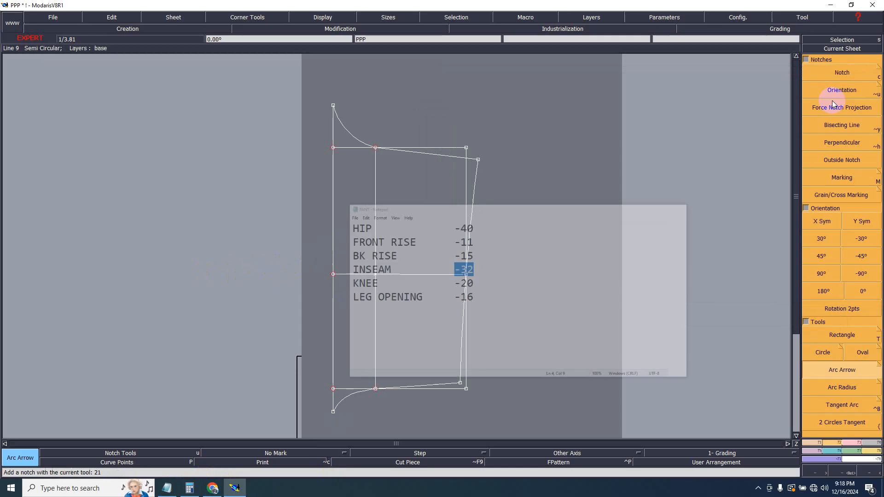
- Create a parallel of the extended left edge on its outer side, 32 inches away, and recentre the sheet
{"action": "left_click", "coordinate": [819, 443]}
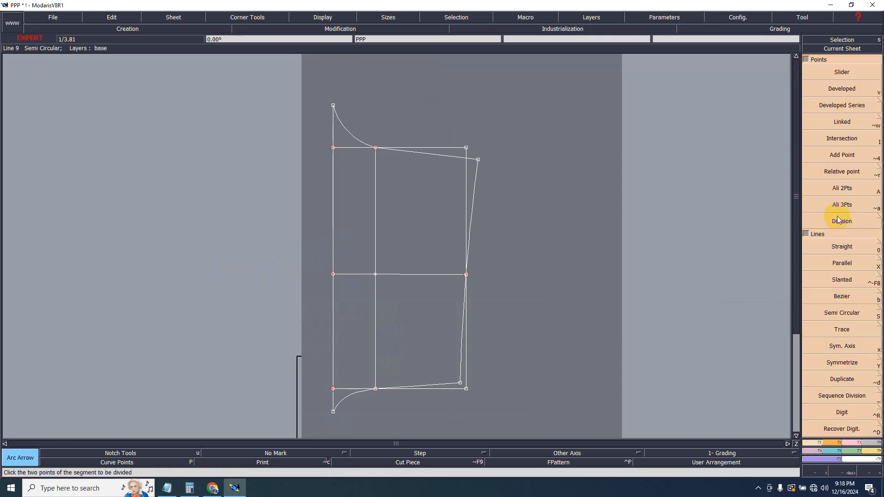
{"action": "left_click", "coordinate": [830, 265]}
{"action": "left_click", "coordinate": [332, 248]}
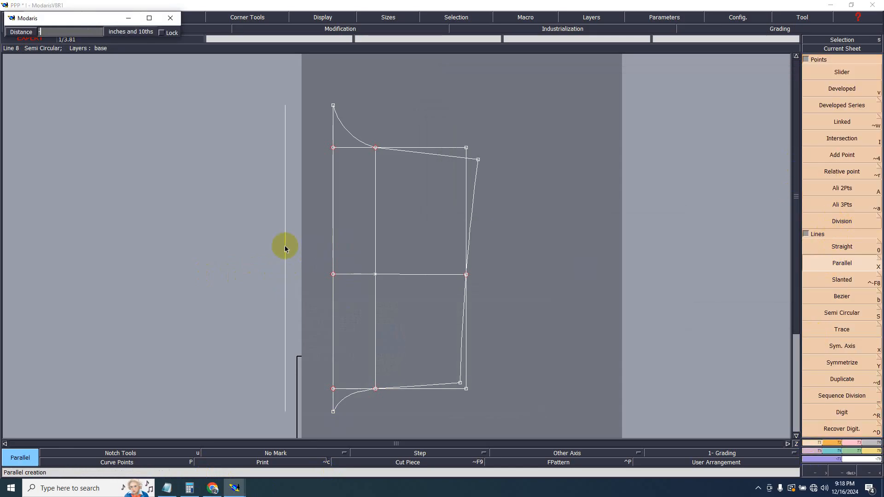
{"action": "left_click", "coordinate": [285, 249]}
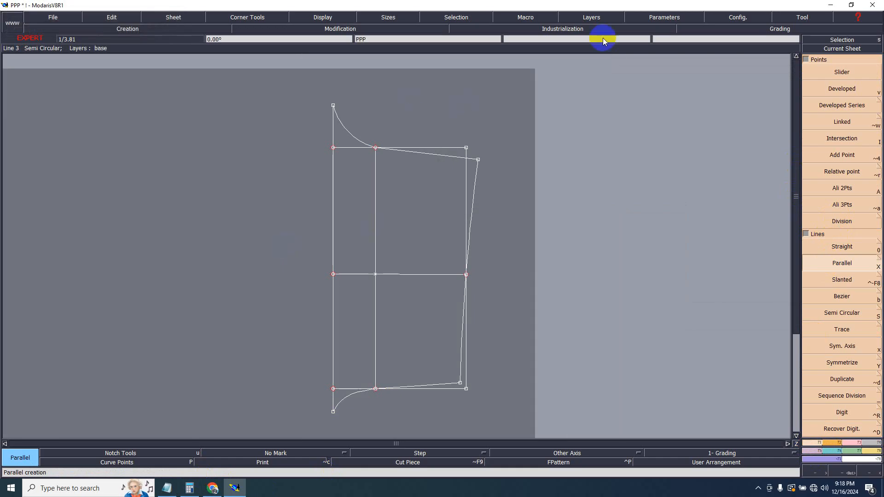
{"action": "left_click", "coordinate": [842, 49]}
{"action": "left_click", "coordinate": [371, 202]}
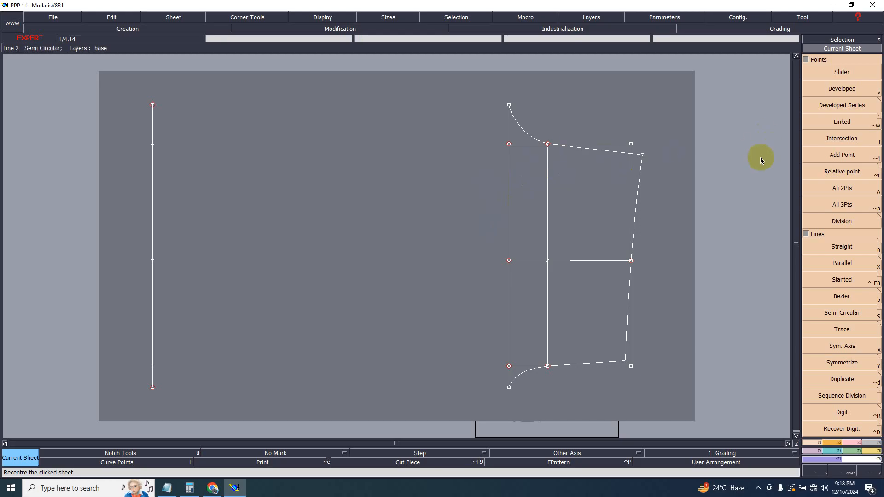
- Divide the rectangle's left edge between its top corner and its middle point into 2 equal parts
{"action": "left_click", "coordinate": [837, 220]}
{"action": "left_click", "coordinate": [508, 143]}
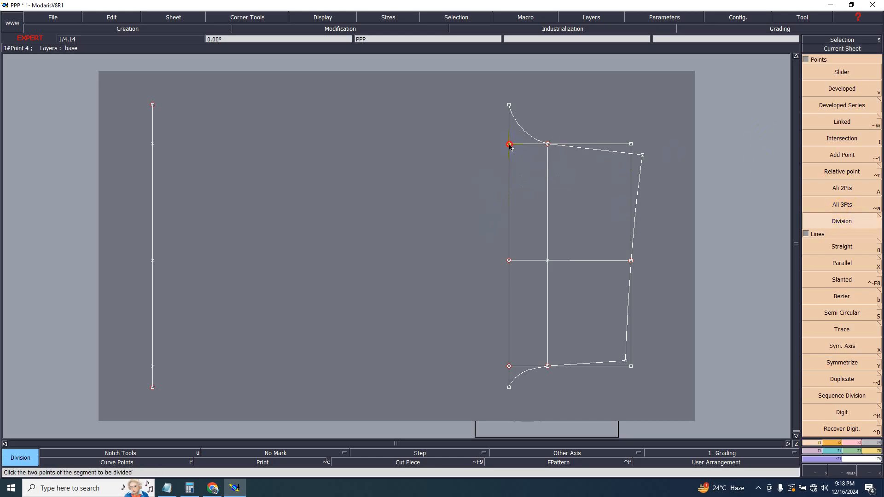
{"action": "left_click", "coordinate": [509, 260]}
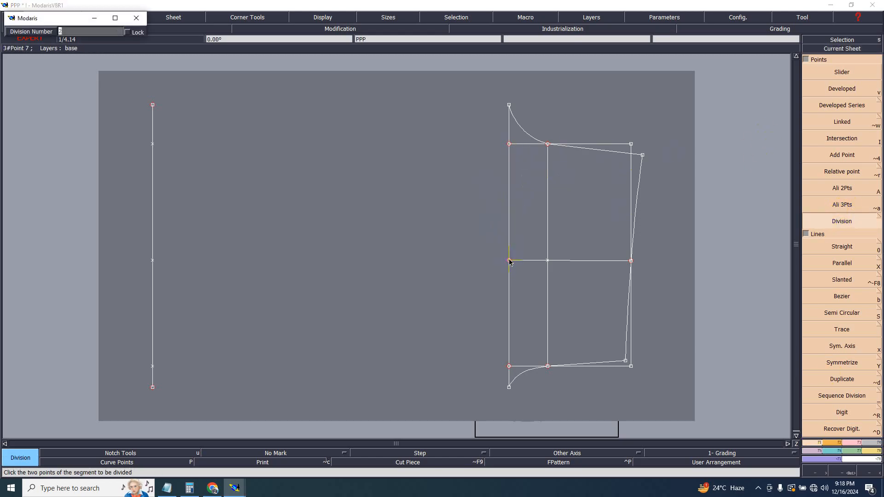
{"action": "key", "text": "Return"}
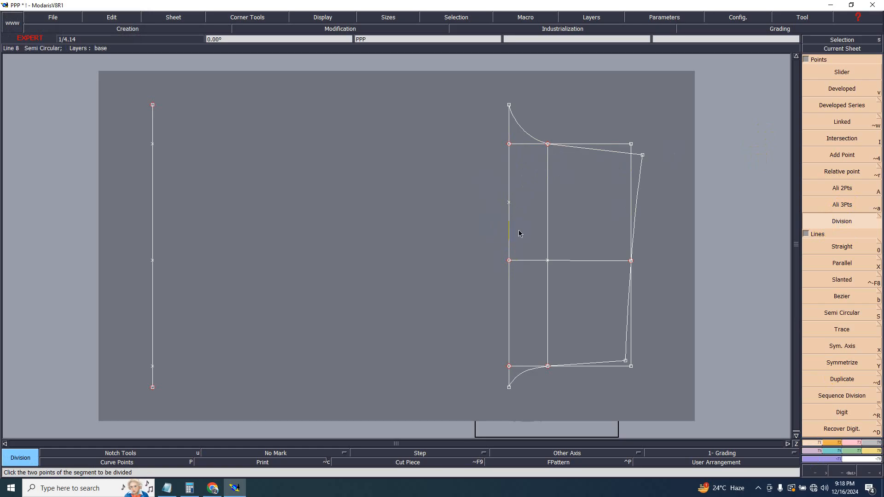
- Add a developed point on the left edge at a curve length of -1 inch from the upper half's division point
{"action": "key", "text": "v"}
{"action": "left_click", "coordinate": [509, 203]}
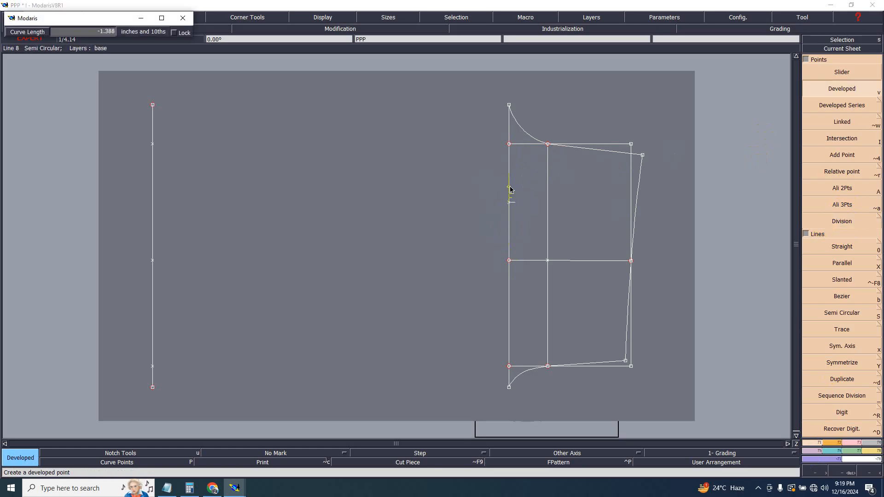
{"action": "key", "text": "BackSpace"}
{"action": "type", "text": "-1"}
{"action": "key", "text": "Return"}
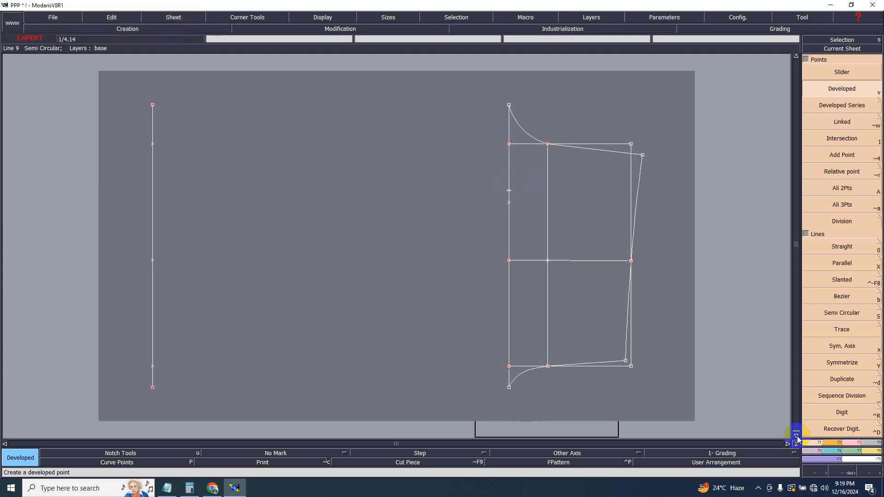
- Divide the rectangle's left edge between its middle point and its bottom corner into 2 equal parts
{"action": "left_click", "coordinate": [510, 266]}
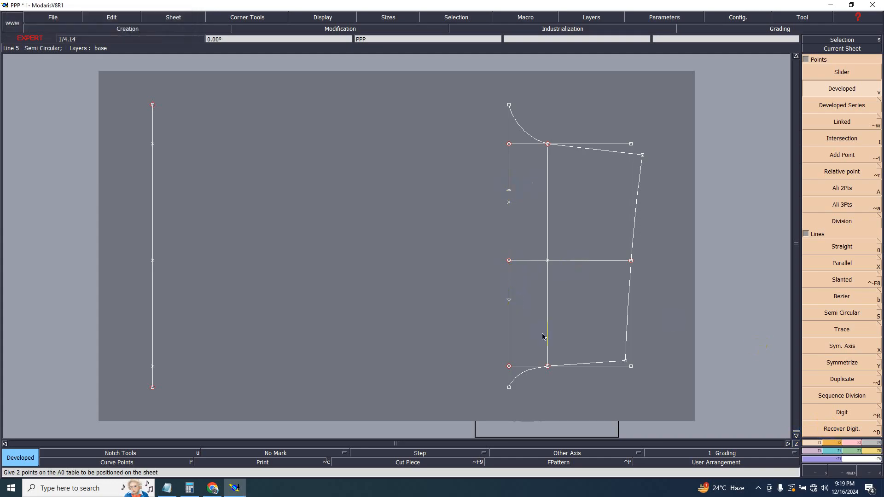
{"action": "left_click", "coordinate": [768, 235]}
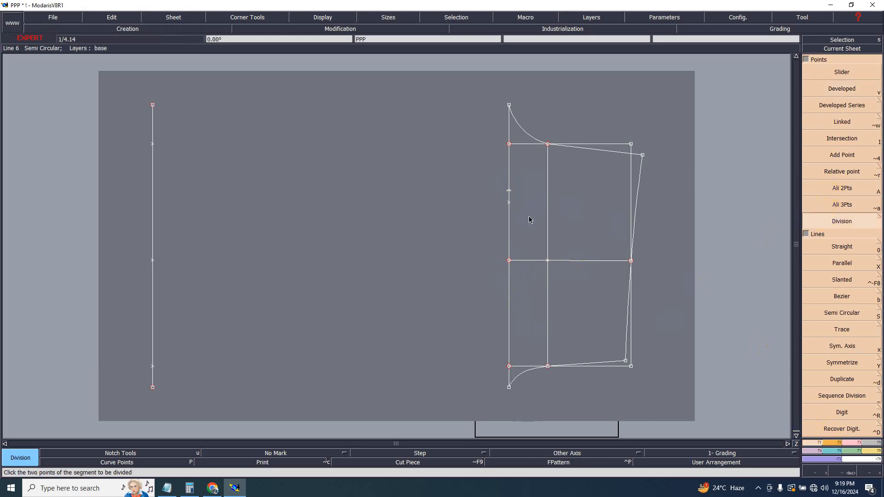
{"action": "left_click", "coordinate": [508, 260]}
{"action": "left_click", "coordinate": [509, 367]}
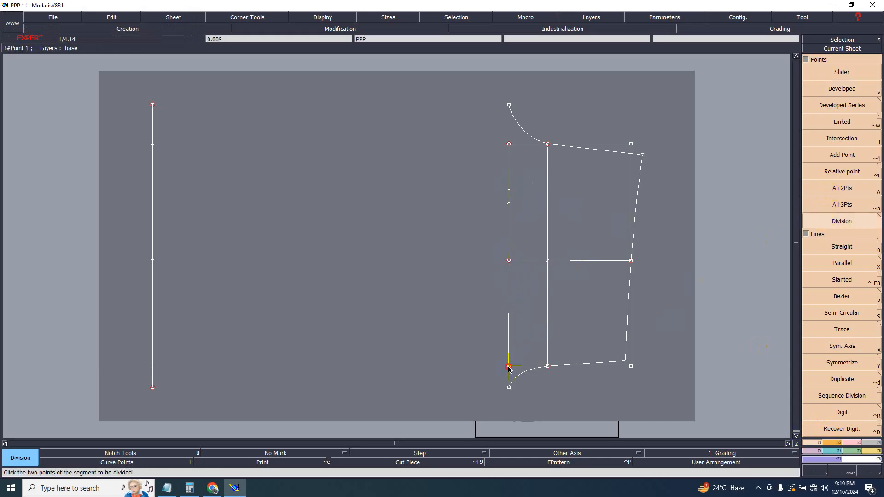
{"action": "key", "text": "Return"}
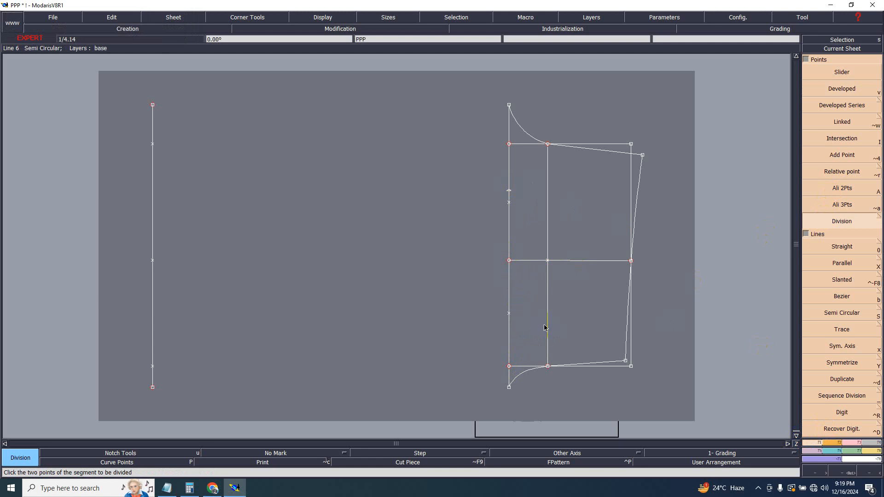
- Add a developed point on the rectangle's left edge, 0.5 inch below the lower half's division point
{"action": "key", "text": "v"}
{"action": "left_click", "coordinate": [509, 316]}
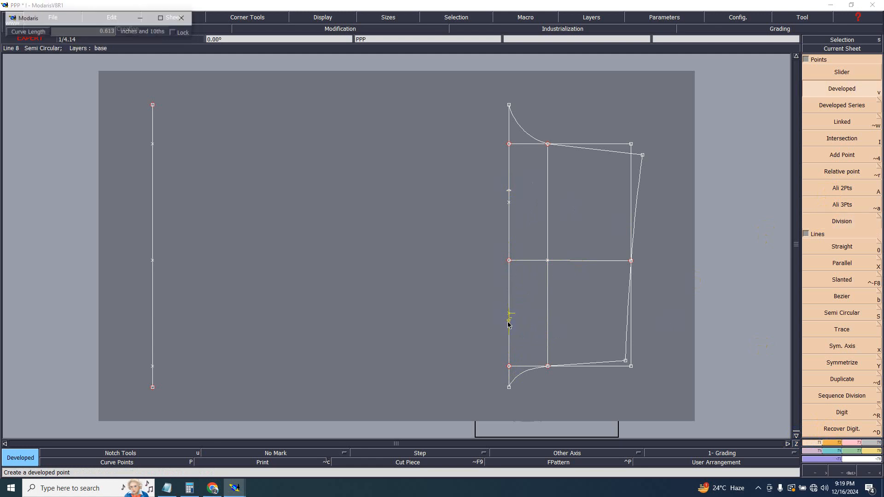
{"action": "key", "text": "BackSpace"}
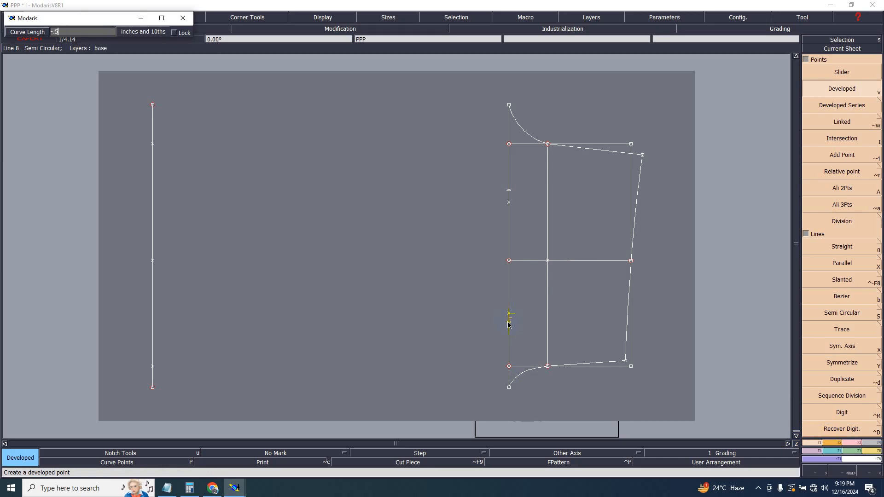
{"action": "key", "text": "Return"}
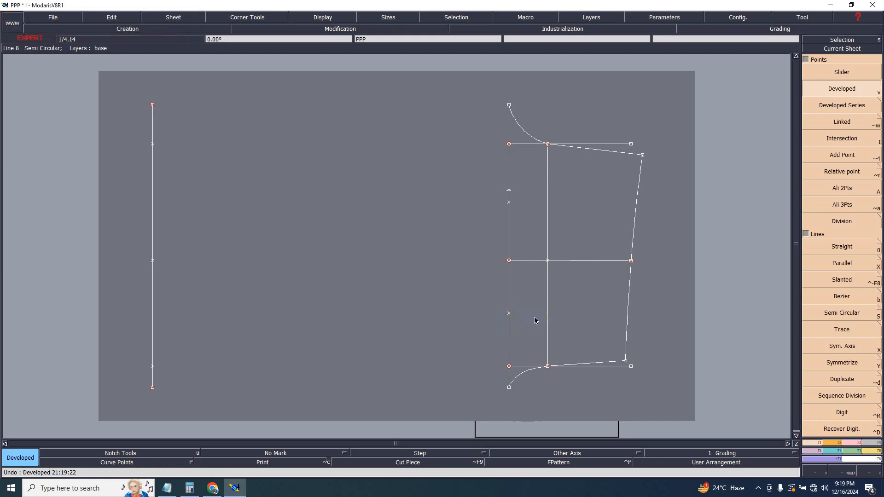
{"action": "left_click", "coordinate": [504, 321]}
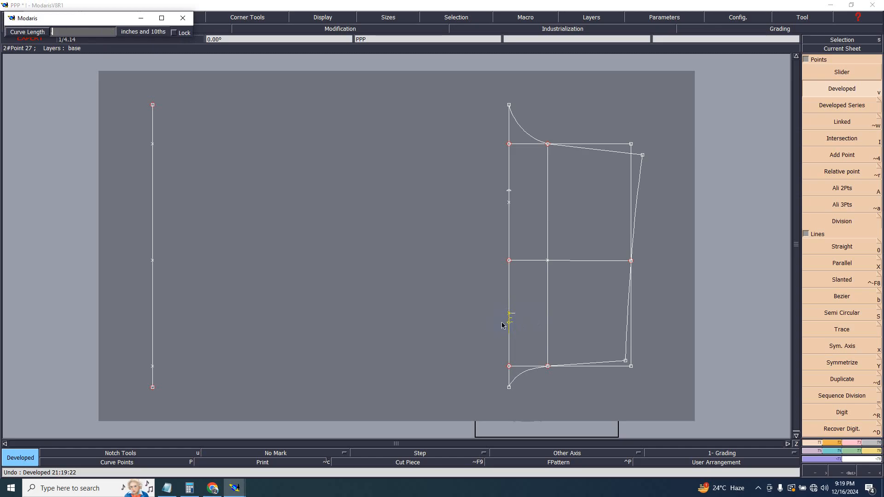
{"action": "key", "text": "Return"}
- Insert both developed points into the left edge's line and delete the two division points beside them
{"action": "left_click", "coordinate": [823, 296]}
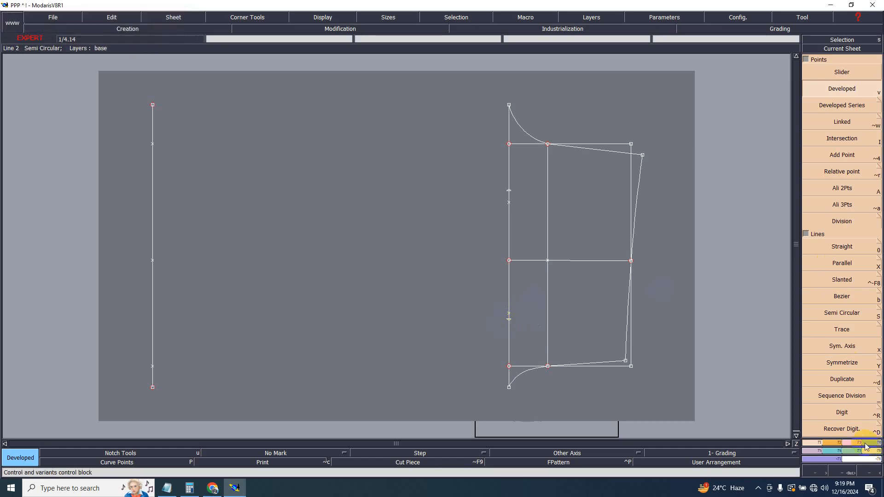
{"action": "right_click", "coordinate": [838, 339]}
{"action": "left_click", "coordinate": [820, 251]}
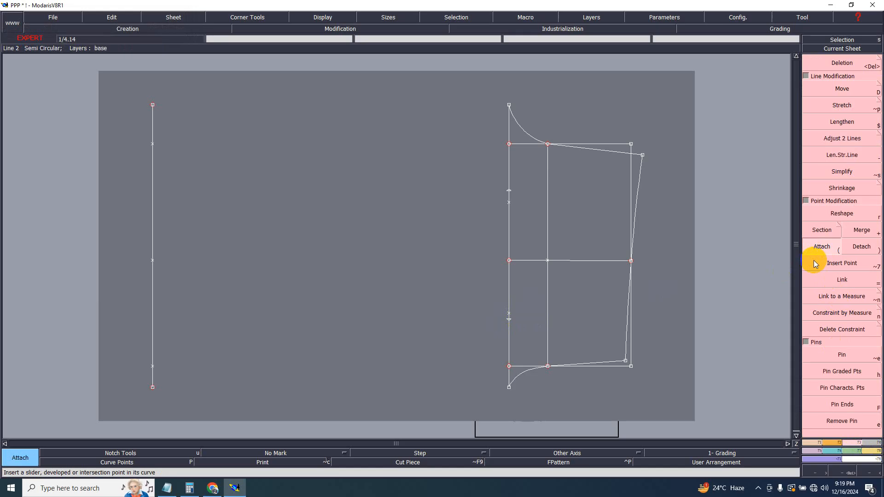
{"action": "left_click", "coordinate": [811, 262]}
{"action": "left_click", "coordinate": [507, 193]}
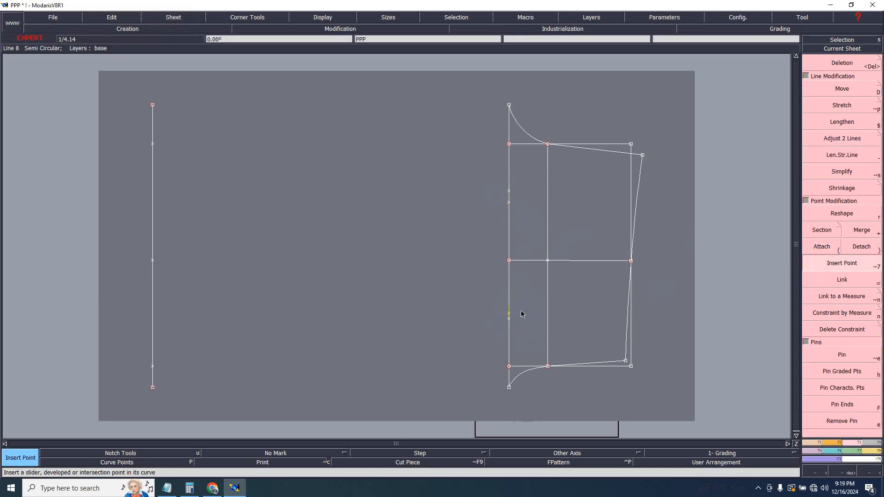
{"action": "key", "text": "Delete"}
{"action": "left_click", "coordinate": [512, 207]}
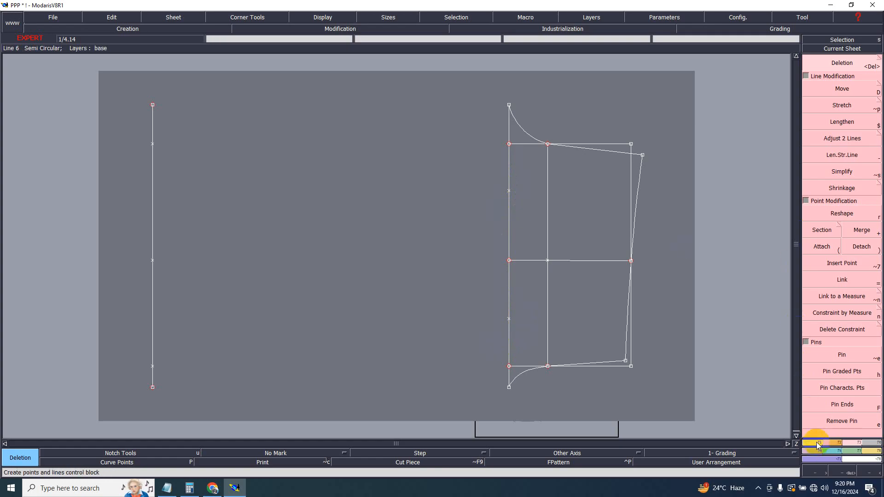
- Draw a horizontal straight line from each inserted point on the rectangle's left edge to just beyond the 32-inch inseam line
{"action": "left_click", "coordinate": [845, 206]}
{"action": "left_click", "coordinate": [839, 245]}
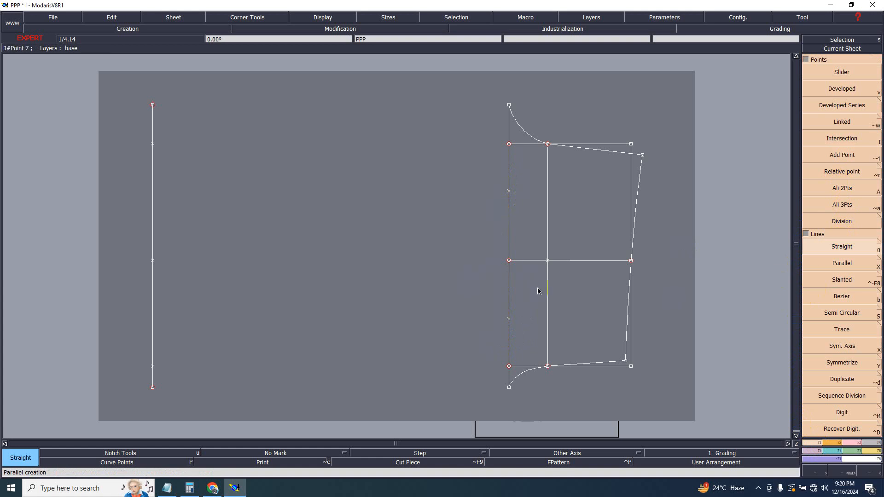
{"action": "left_click", "coordinate": [509, 318]}
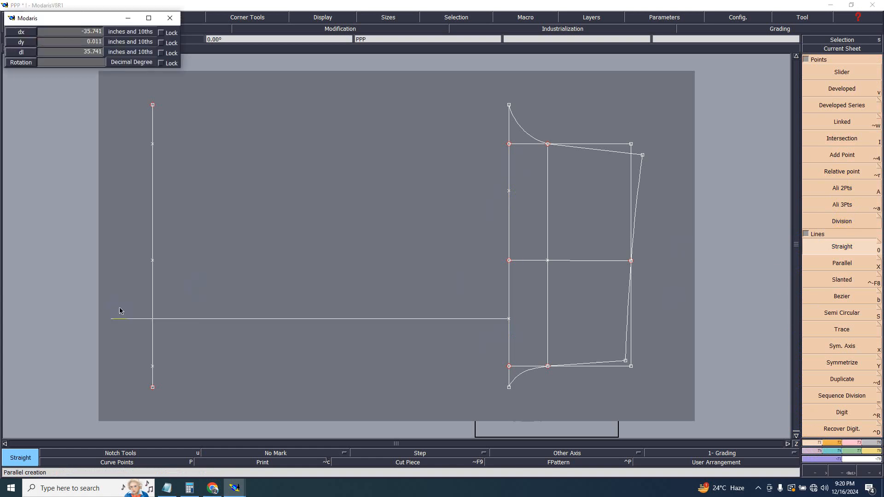
{"action": "left_click", "coordinate": [130, 319]}
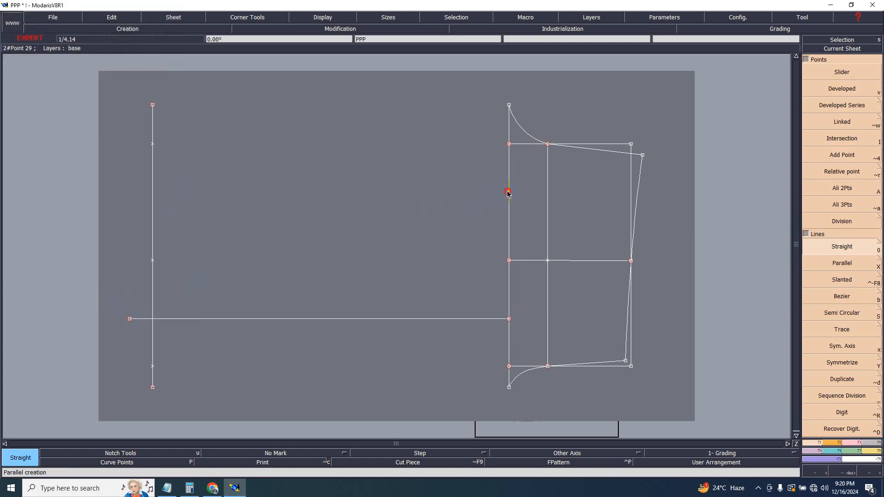
{"action": "left_click", "coordinate": [131, 191]}
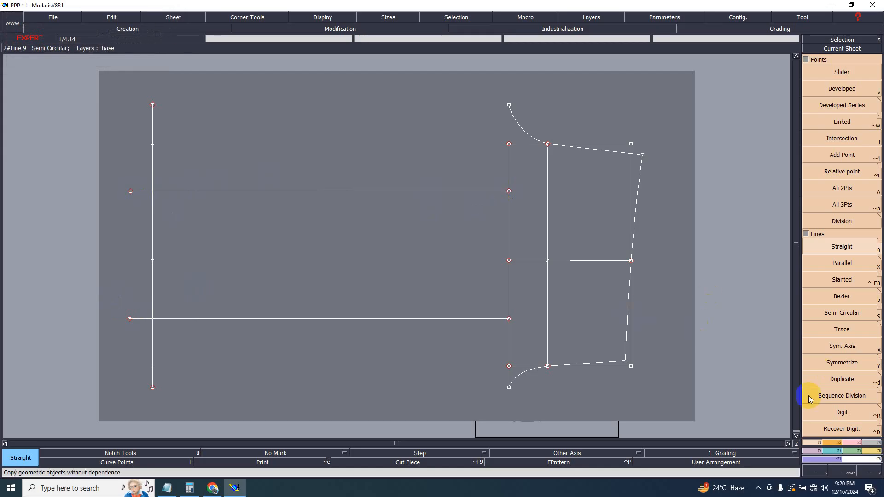
- Adjust both horizontal leg lines to end on the 32-inch inseam line and delete that line's middle point
{"action": "key", "text": "F5"}
{"action": "left_click", "coordinate": [842, 138]}
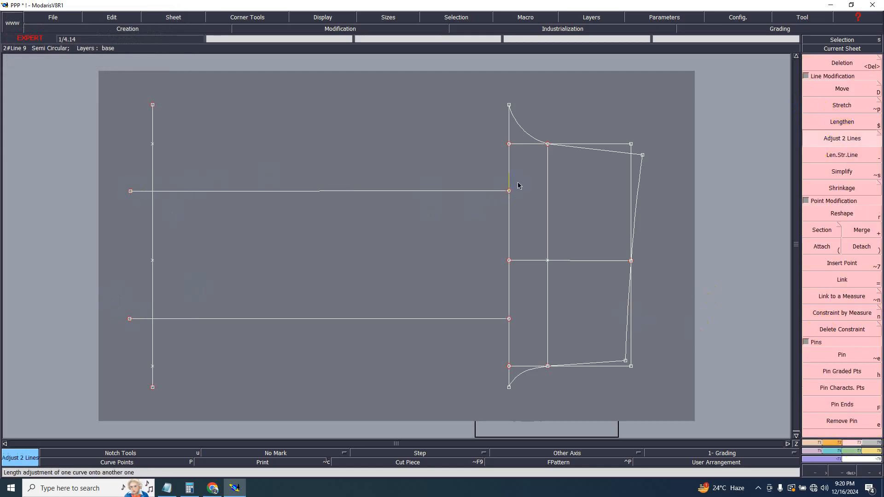
{"action": "left_click", "coordinate": [150, 211]}
{"action": "left_click", "coordinate": [178, 319]}
{"action": "left_click", "coordinate": [152, 326]}
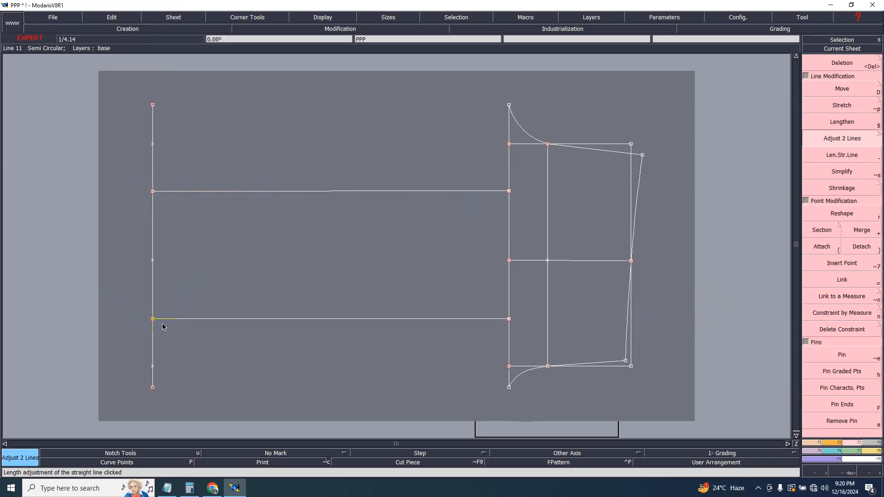
{"action": "left_click", "coordinate": [841, 62]}
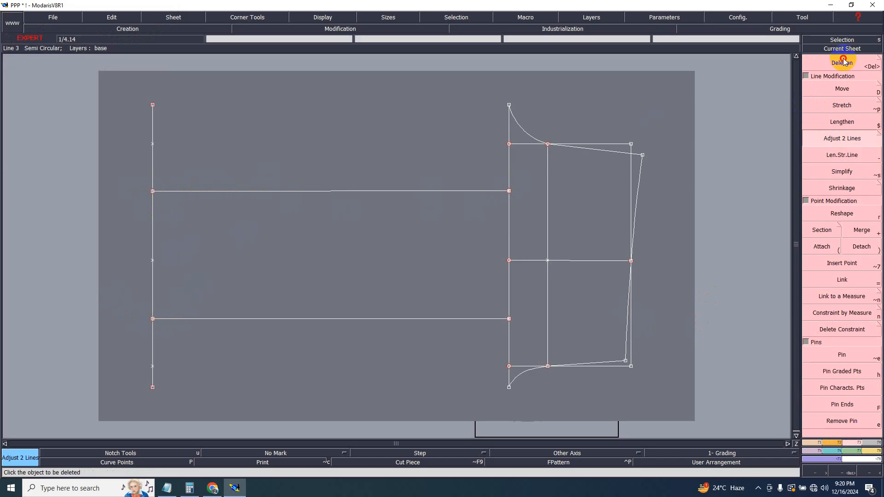
{"action": "left_click", "coordinate": [154, 260]}
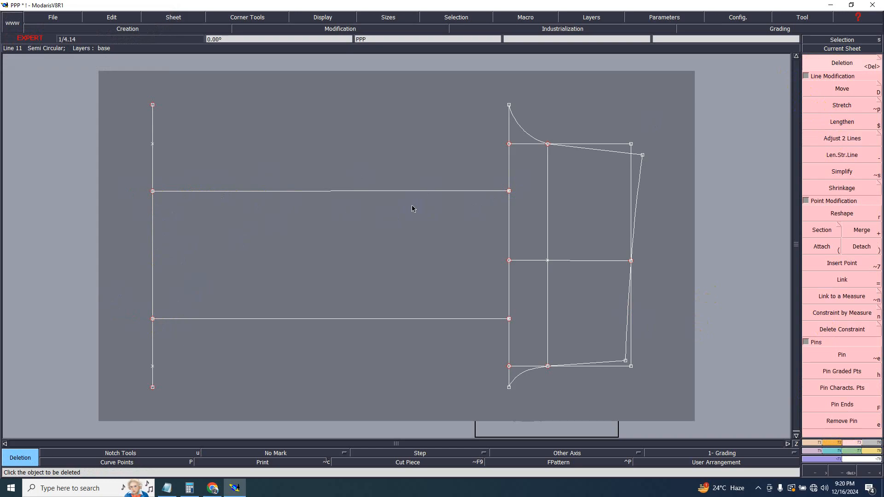
- Check the leg opening in the PANT notes and calculate 16 ÷ 4 + 0.375 in Calculator
{"action": "left_click", "coordinate": [168, 489]}
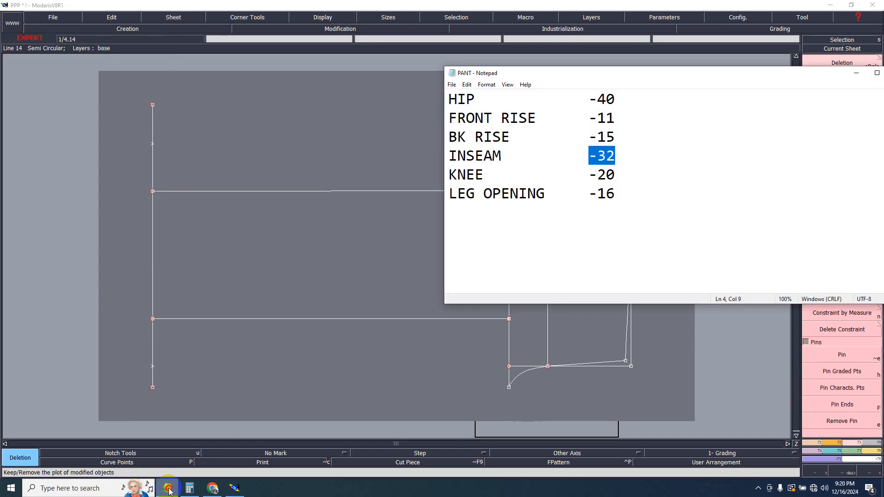
{"action": "left_click", "coordinate": [167, 489]}
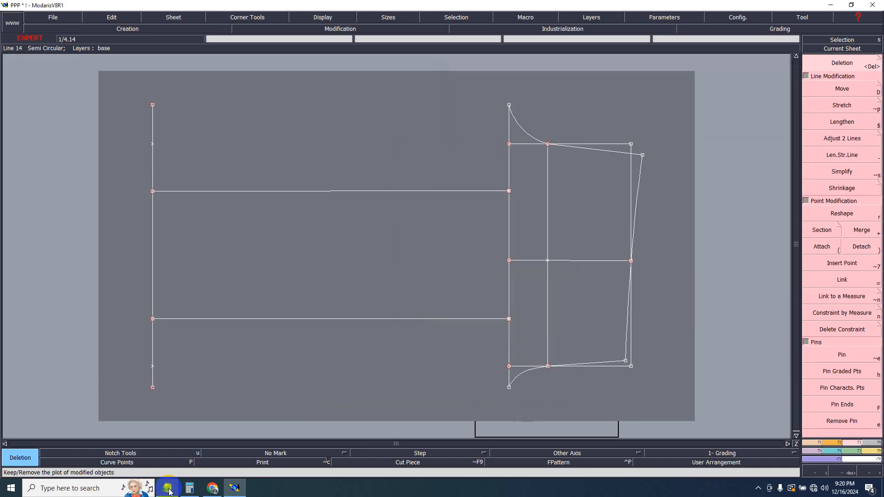
{"action": "left_click", "coordinate": [168, 489]}
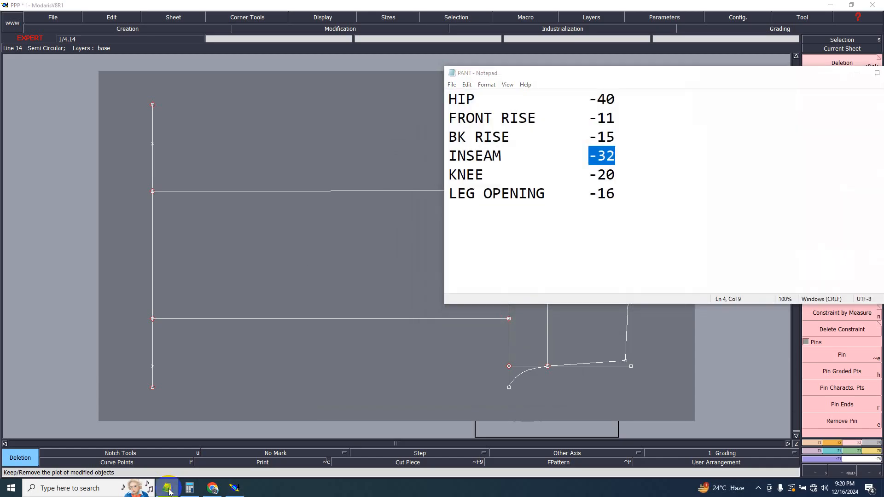
{"action": "left_click", "coordinate": [168, 489]}
{"action": "left_click", "coordinate": [189, 488]}
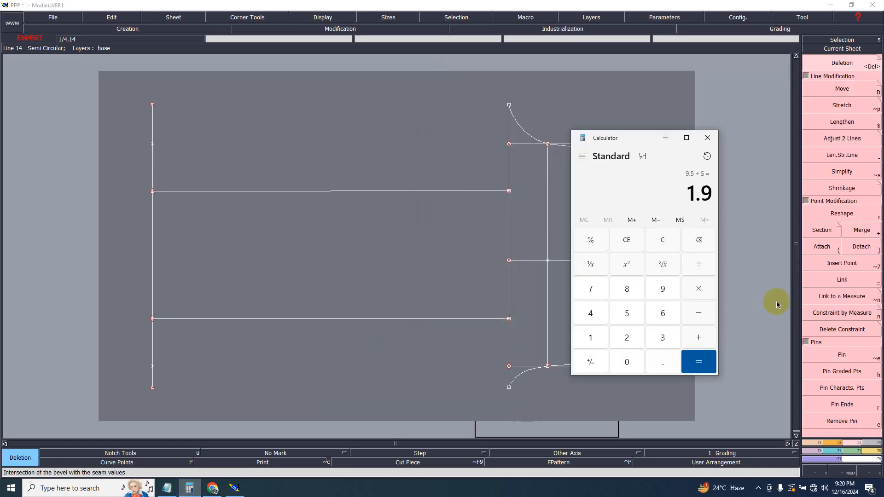
{"action": "left_click", "coordinate": [683, 248]}
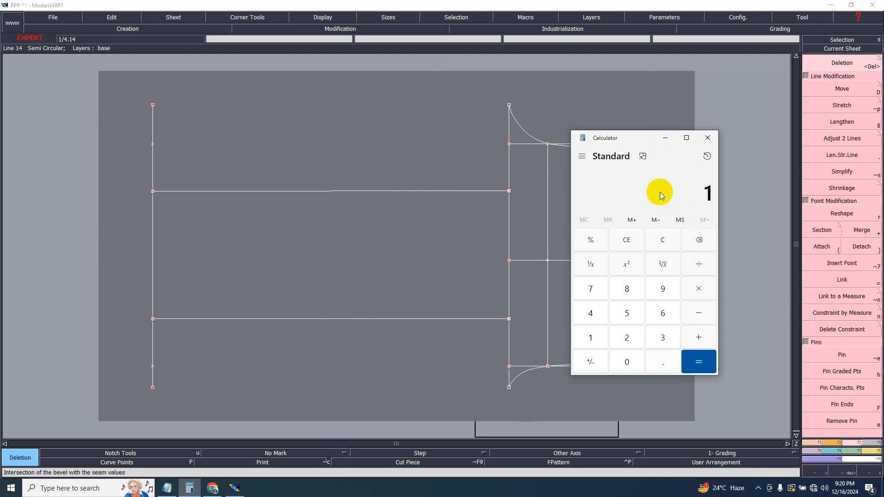
{"action": "type", "text": "6"}
{"action": "type", "text": "4"}
{"action": "type", "text": "+"}
{"action": "type", "text": ".375"}
{"action": "key", "text": "Return"}
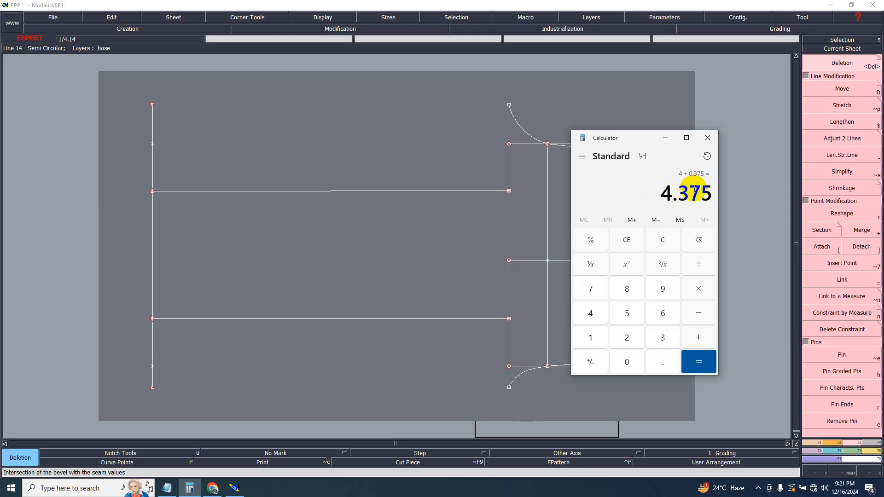
{"action": "left_click", "coordinate": [664, 141]}
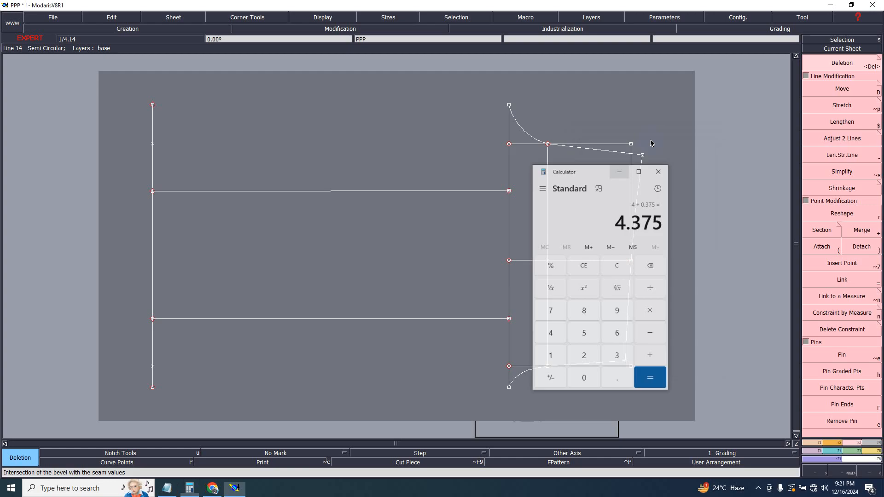
{"action": "key", "text": "b"}
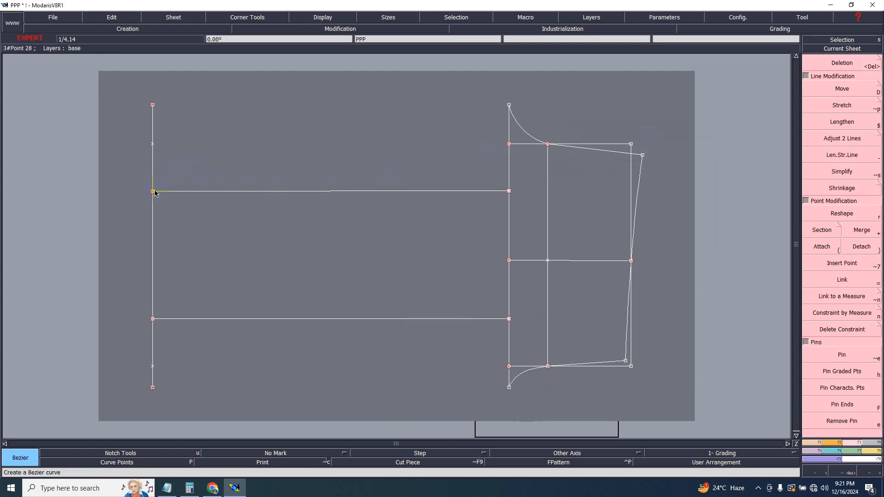
{"action": "left_click", "coordinate": [154, 191]}
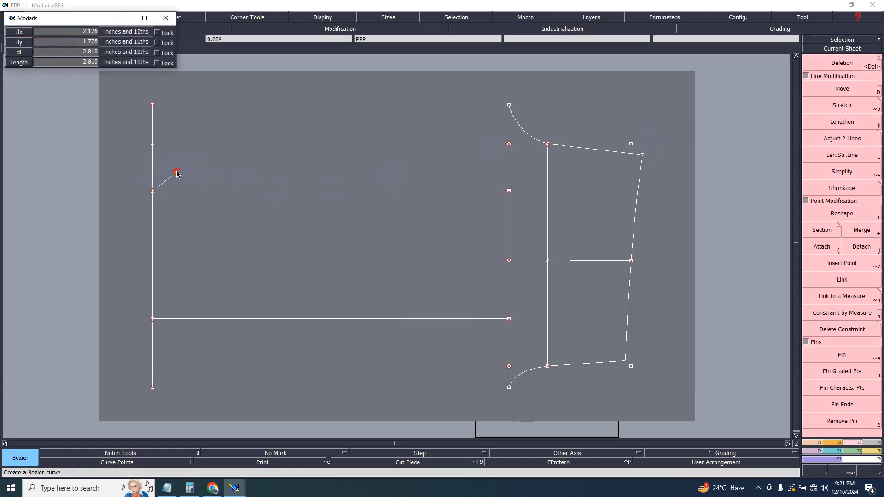
{"action": "left_click", "coordinate": [177, 171]}
{"action": "left_click", "coordinate": [218, 183]}
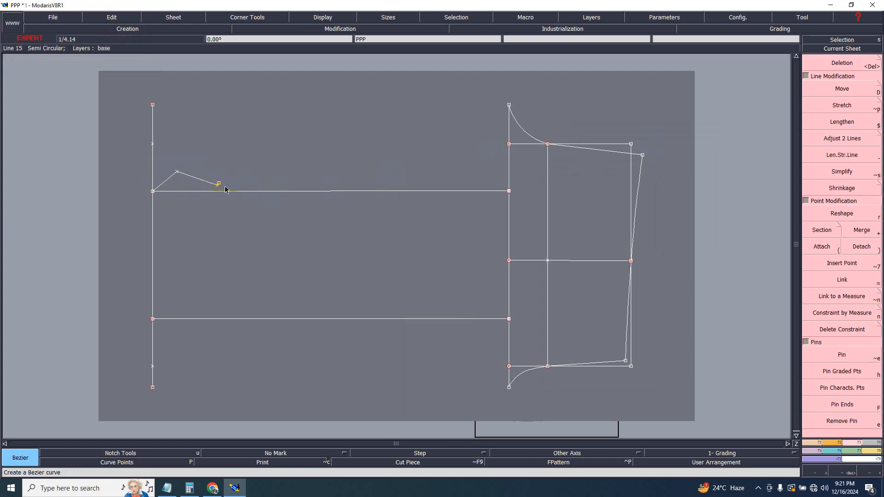
{"action": "key", "text": "ctrl+z"}
- Add developed points on the hem line 4.375 inches above and below the end of the upper leg line
{"action": "key", "text": "v"}
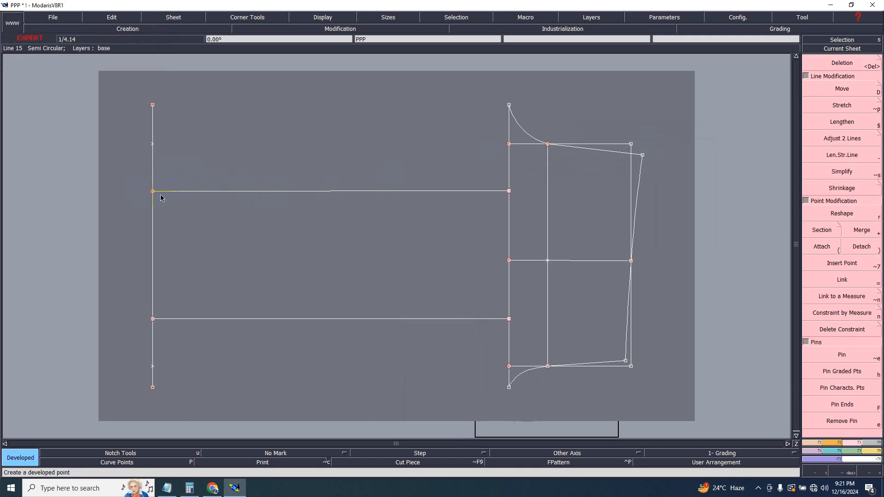
{"action": "left_click", "coordinate": [154, 191]}
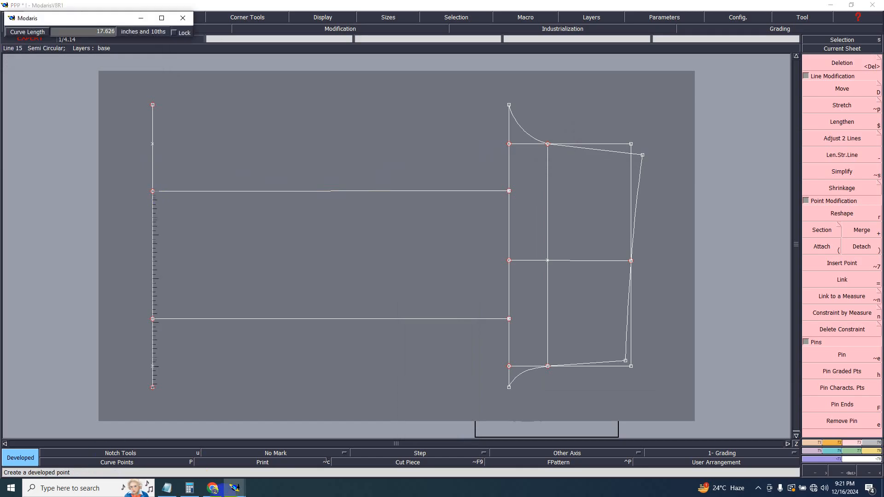
{"action": "left_click", "coordinate": [189, 488]}
{"action": "left_click", "coordinate": [194, 457]}
{"action": "key", "text": "Return"}
{"action": "type", "text": "-4.375"}
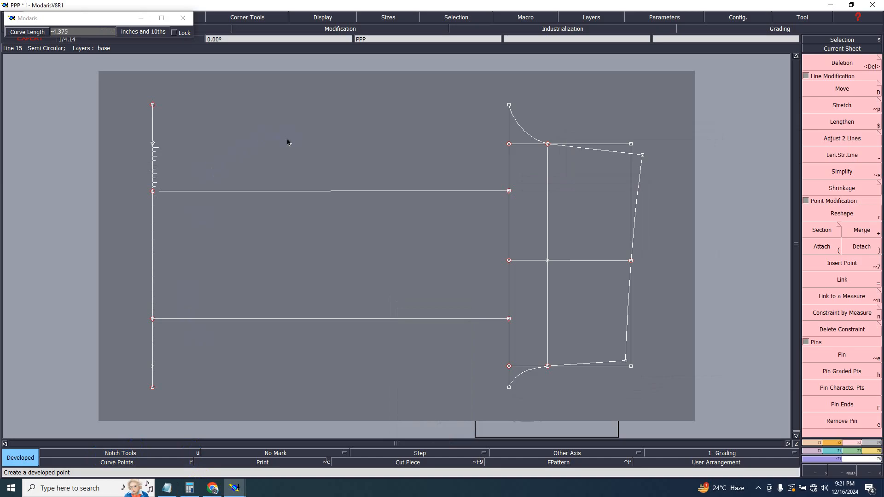
{"action": "key", "text": "Return"}
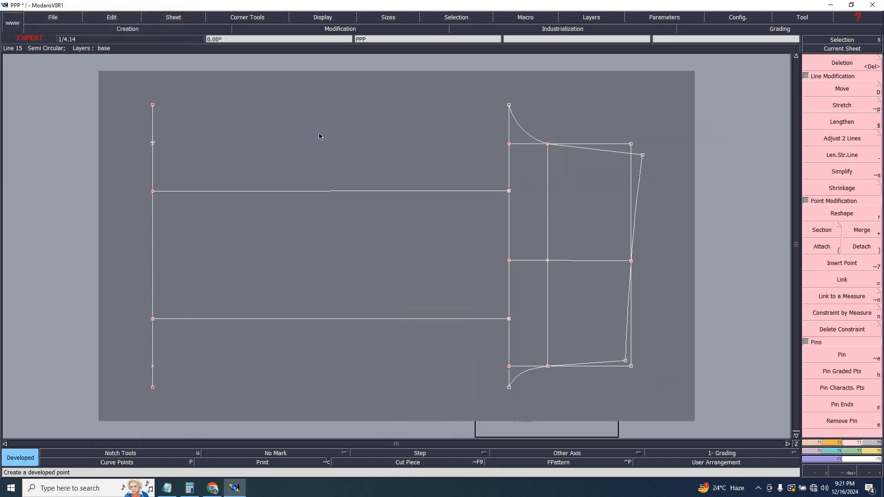
{"action": "left_click", "coordinate": [153, 193]}
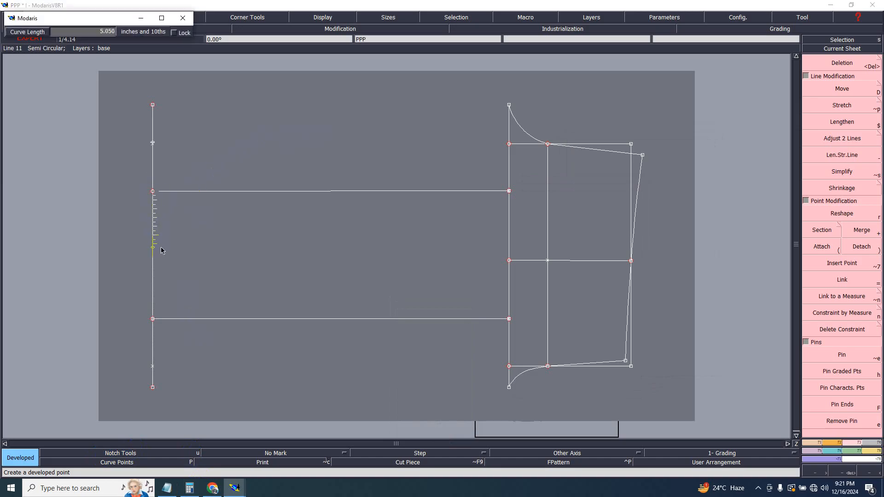
{"action": "type", "text": "4.375"}
{"action": "key", "text": "Return"}
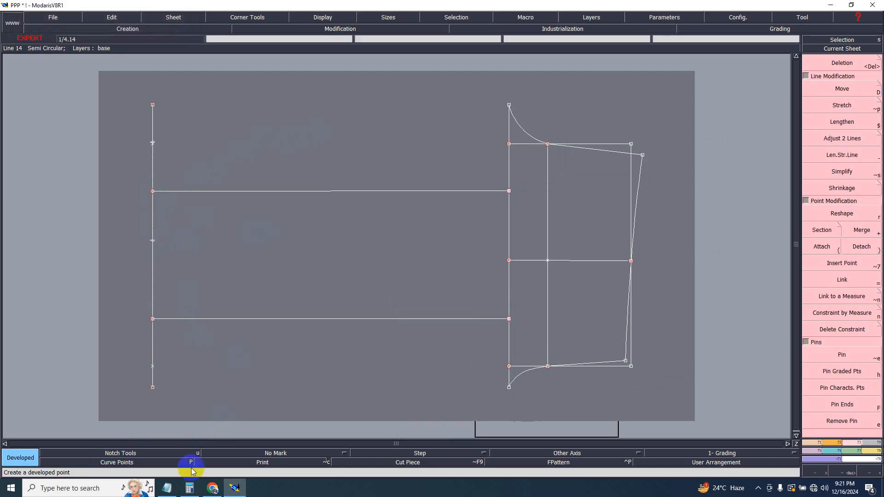
- Calculate 16 ÷ 4 − 3.75 in Calculator and return to the pattern sheet
{"action": "left_click", "coordinate": [189, 488]}
{"action": "key", "text": "Escape"}
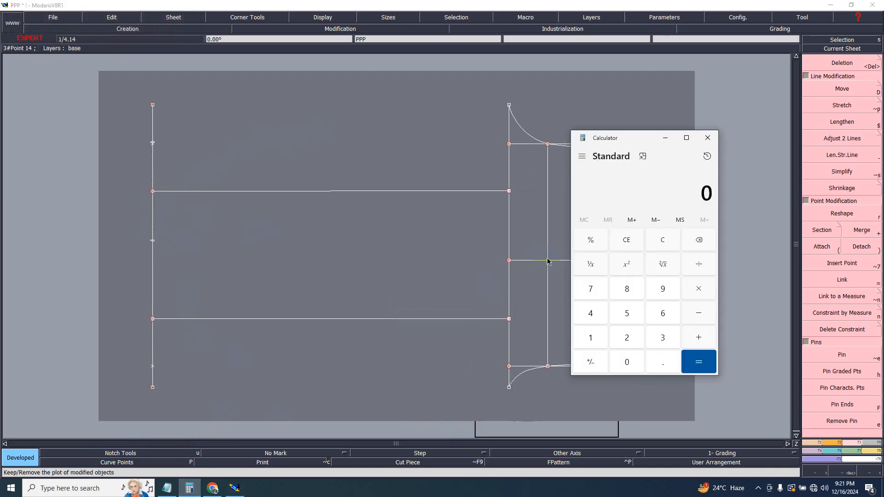
{"action": "type", "text": "1643.75"}
{"action": "key", "text": "Return"}
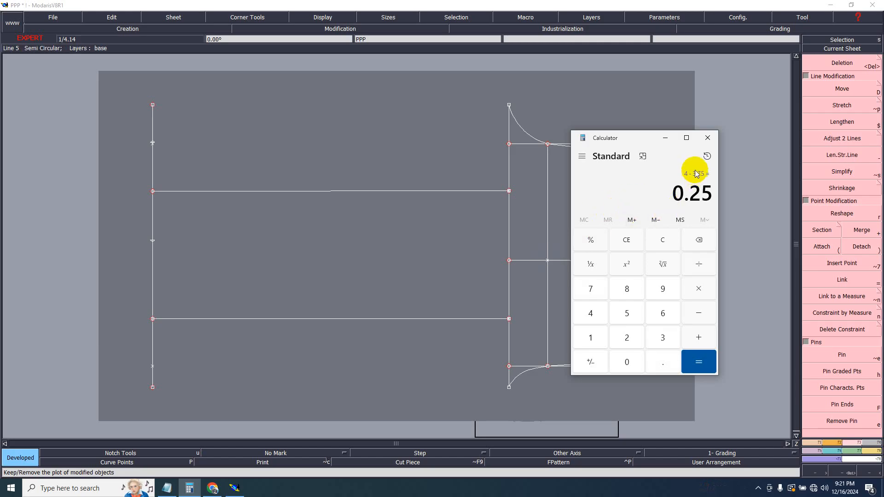
{"action": "left_click", "coordinate": [707, 138]}
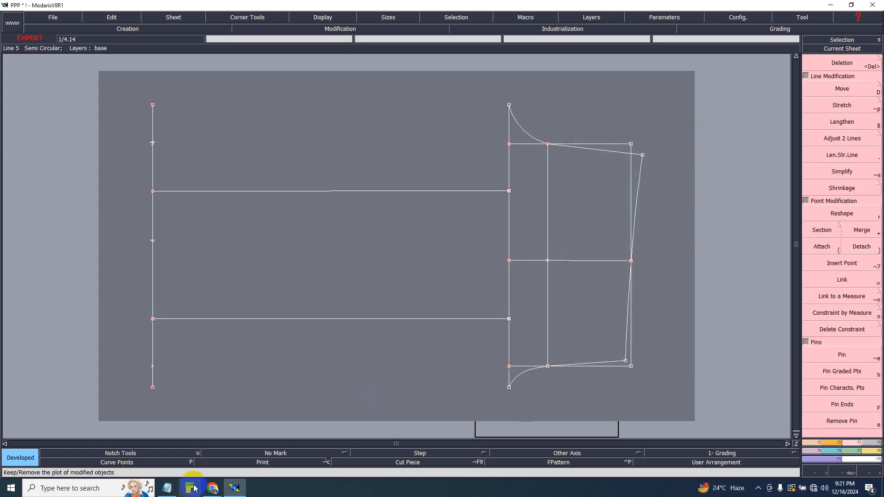
- Calculate 16 ÷ 4 − 0.375 in Calculator and return to the pattern sheet
{"action": "key", "text": "XF86Calculator"}
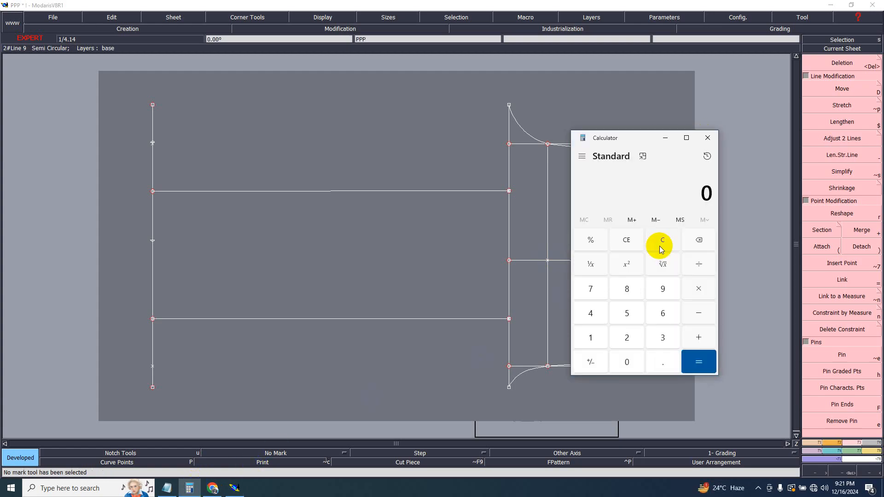
{"action": "type", "text": "16/4"}
{"action": "key", "text": "Return"}
{"action": "type", "text": "0.375"}
{"action": "key", "text": "Return"}
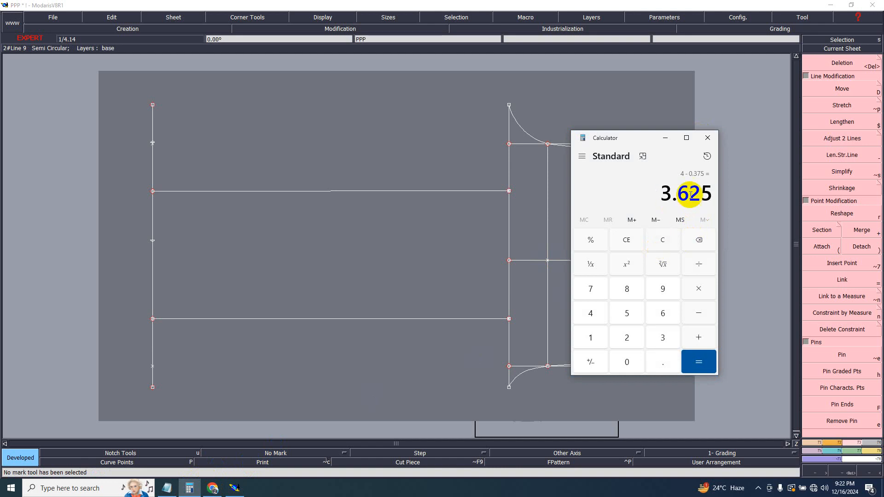
{"action": "left_click", "coordinate": [664, 138]}
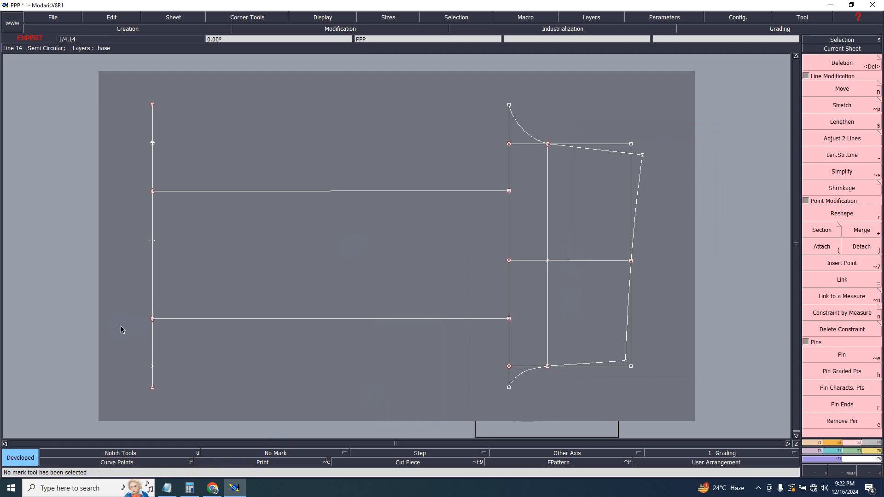
- Add developed points on the hem line 3.625 inches above and below the end of the lower leg line
{"action": "left_click", "coordinate": [151, 318]}
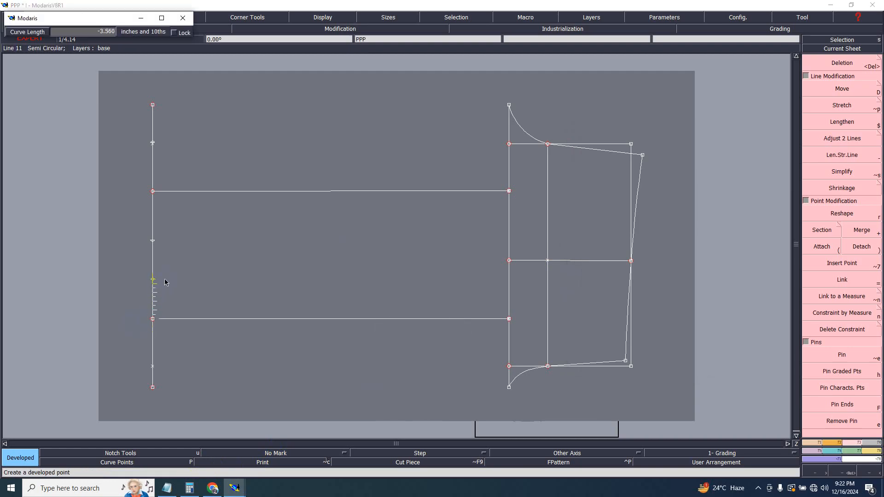
{"action": "type", "text": "4.375"}
{"action": "type", "text": "3"}
{"action": "key", "text": "Return"}
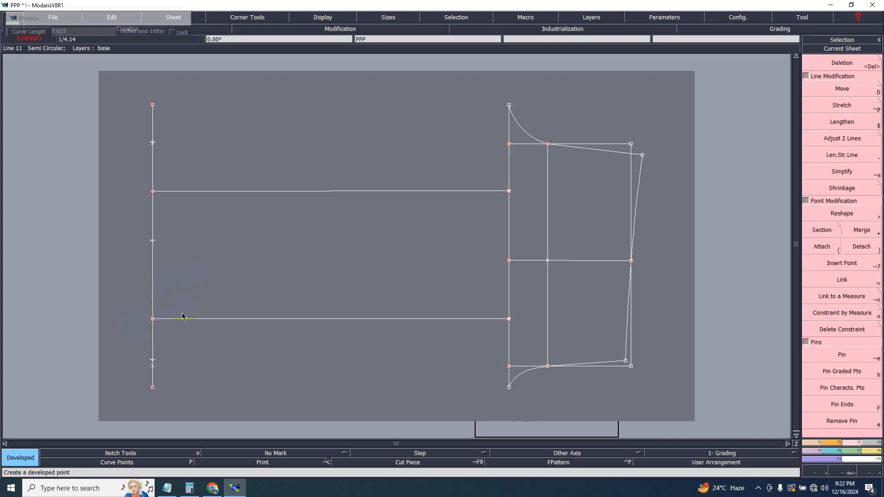
{"action": "left_click", "coordinate": [154, 319]}
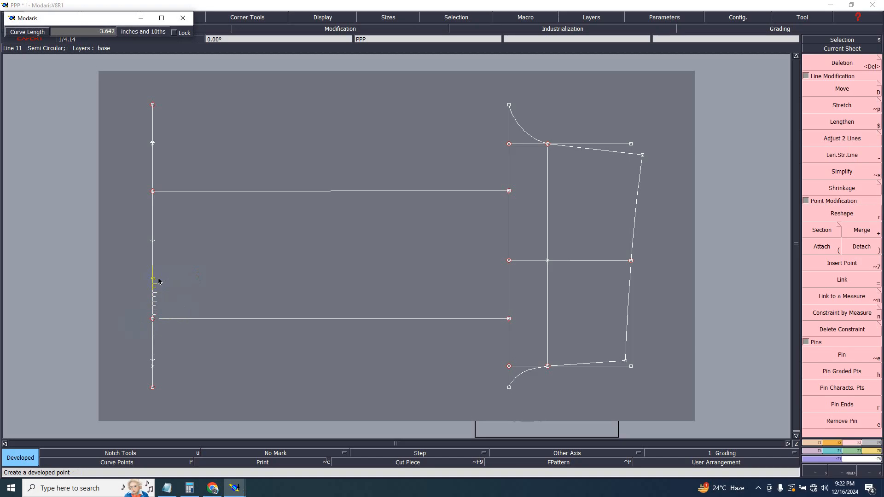
{"action": "key", "text": "BackSpace"}
{"action": "key", "text": "Return"}
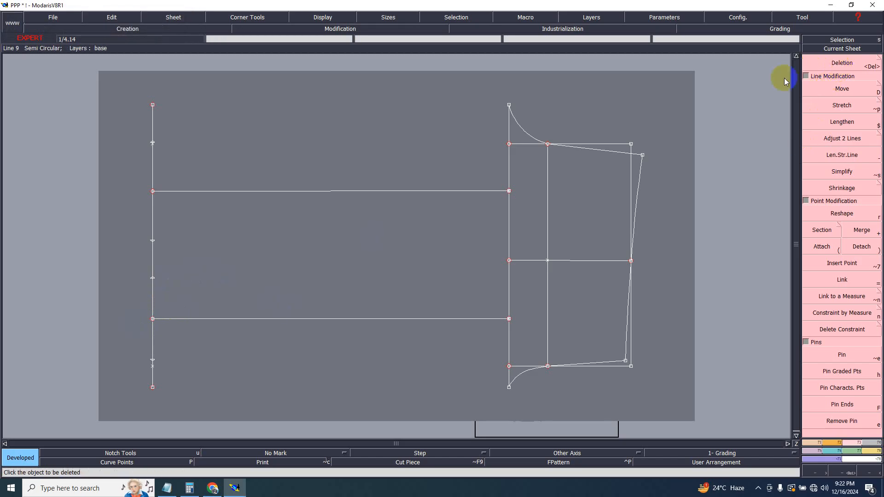
{"action": "left_click", "coordinate": [153, 144]}
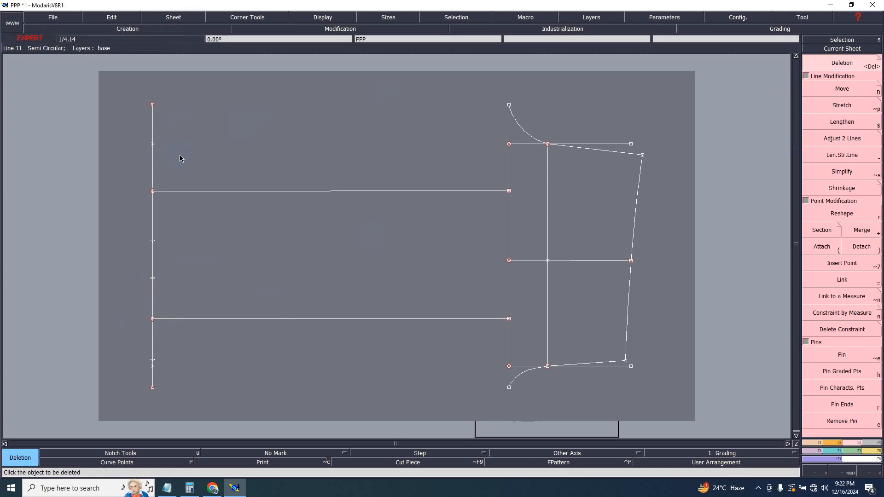
{"action": "left_click", "coordinate": [152, 150]}
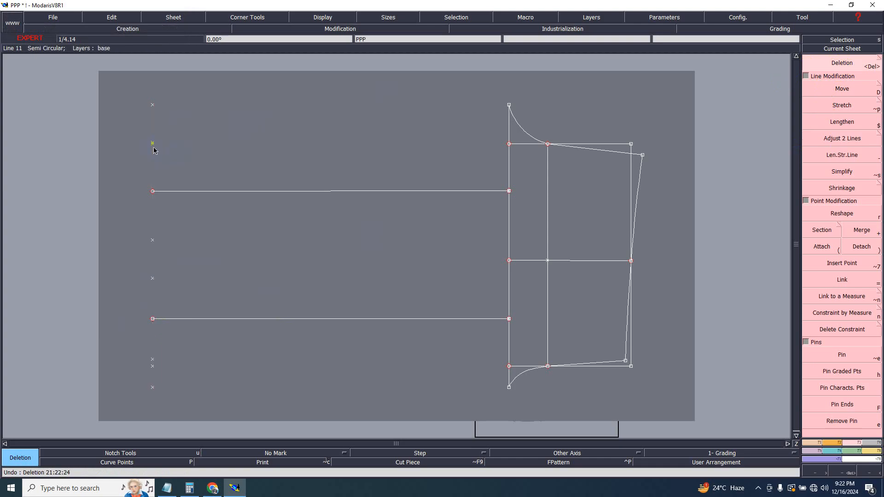
{"action": "key", "text": "ctrl+z"}
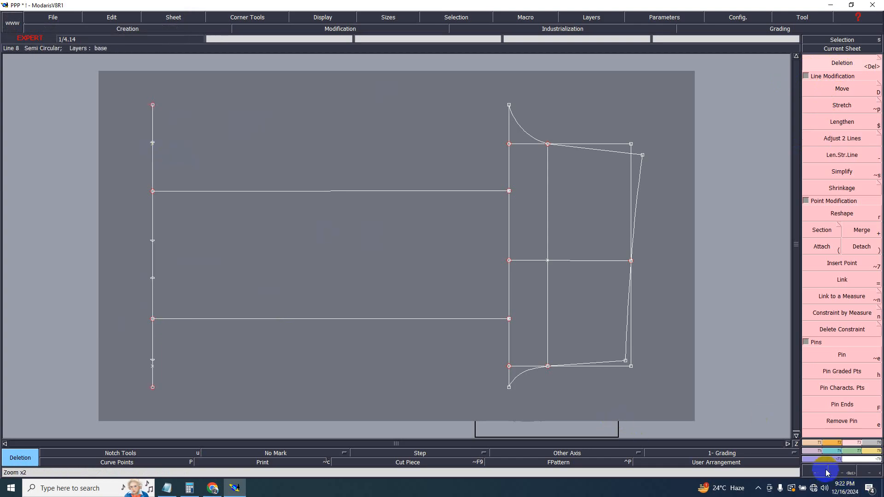
- Delete the stray point beside the uppermost developed point on the hem line, keeping the developed point
{"action": "left_click", "coordinate": [842, 474]}
{"action": "left_click_drag", "start_coordinate": [130, 92], "coordinate": [227, 206]}
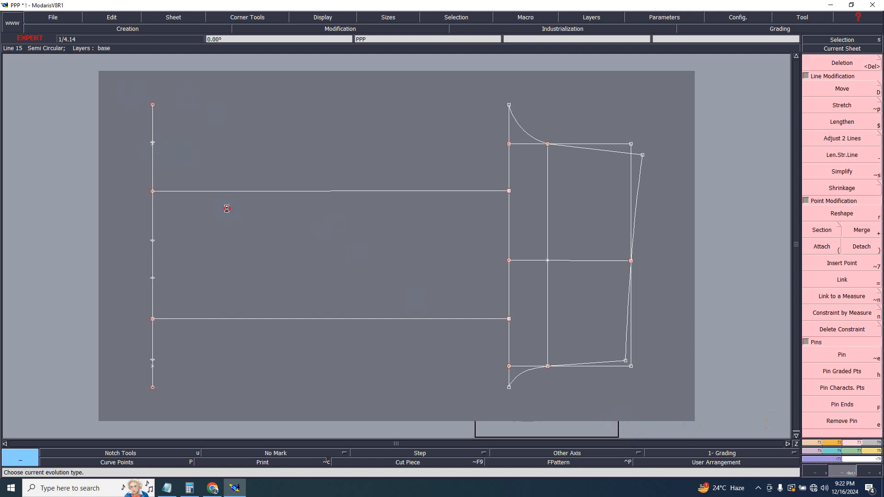
{"action": "key", "text": "Delete"}
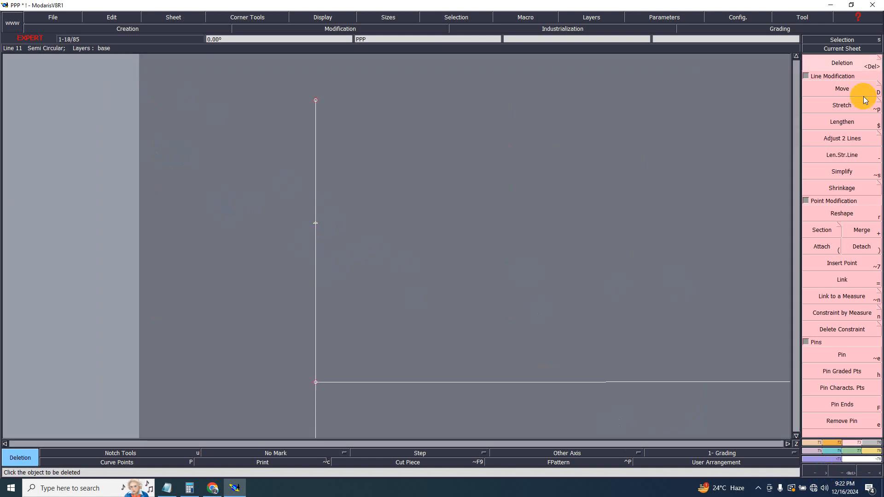
{"action": "left_click", "coordinate": [847, 48]}
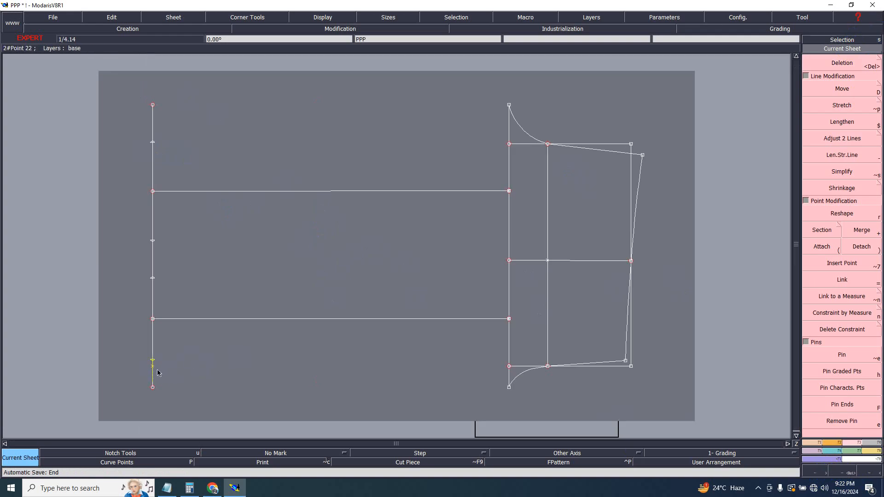
- Delete the stray point just below the lowest developed point on the hem line and recentre the sheet
{"action": "left_click", "coordinate": [152, 369]}
{"action": "left_click", "coordinate": [844, 472]}
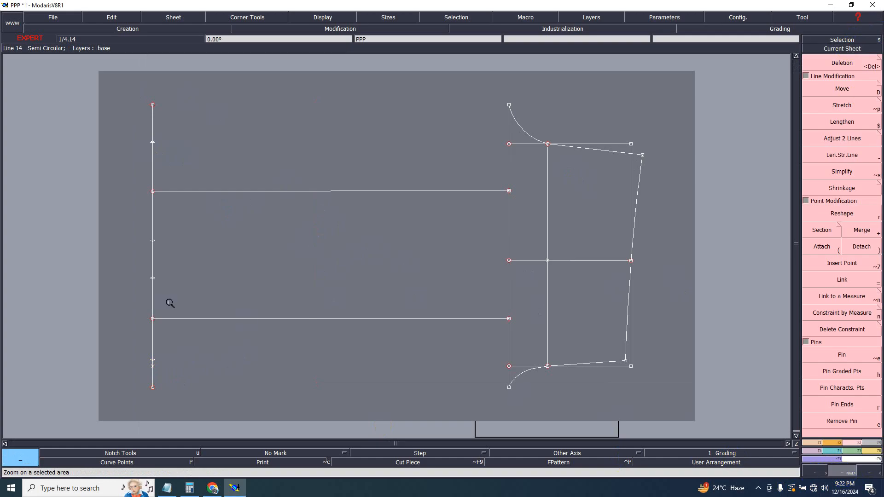
{"action": "left_click", "coordinate": [153, 359]}
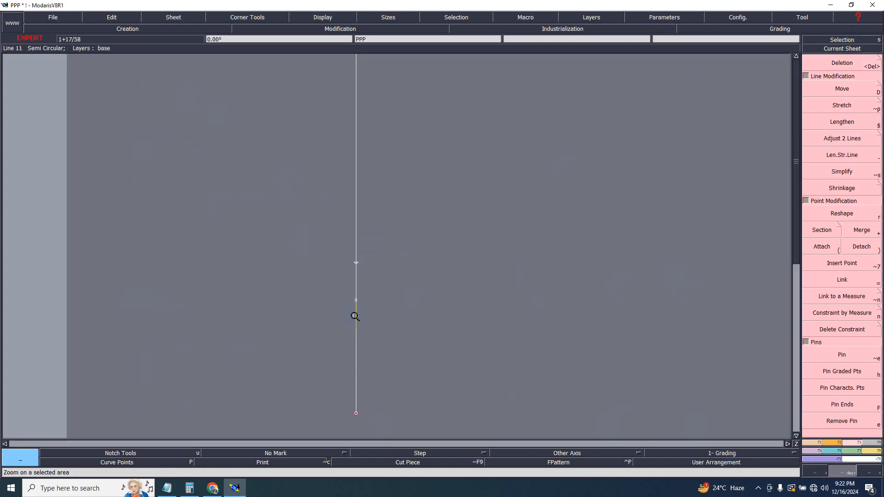
{"action": "key", "text": "Delete"}
{"action": "left_click", "coordinate": [355, 300]}
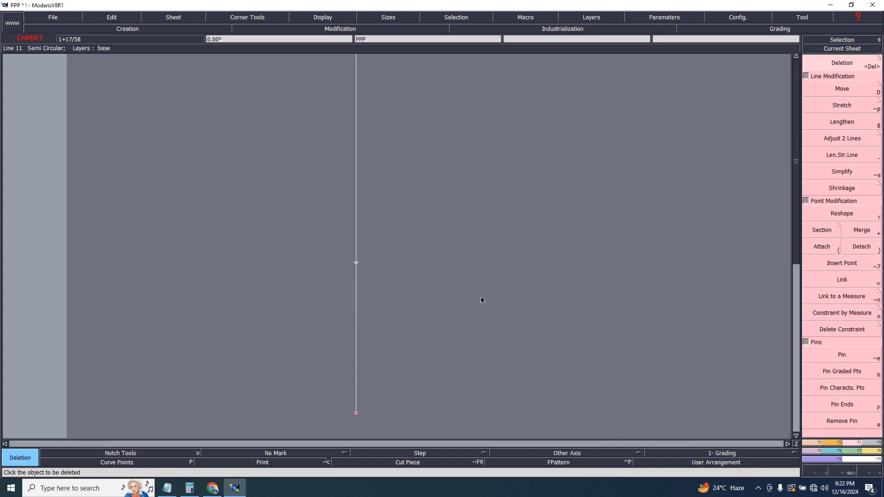
{"action": "left_click", "coordinate": [842, 49]}
{"action": "left_click", "coordinate": [587, 189]}
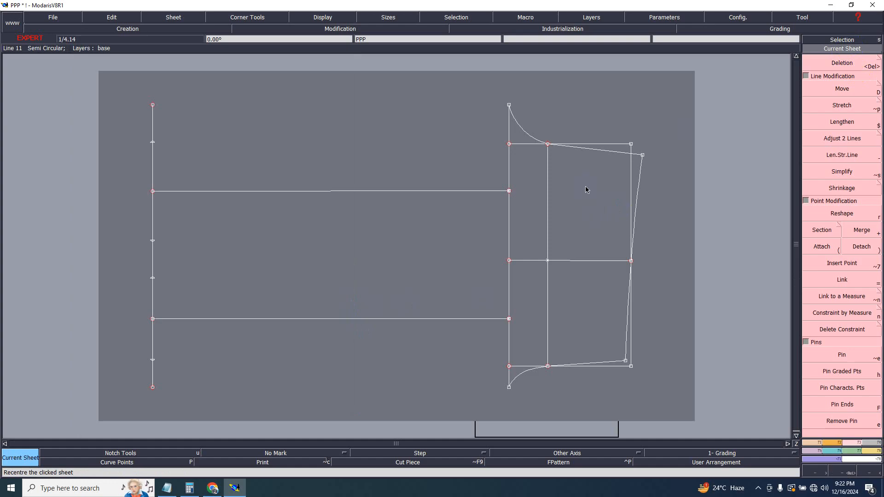
- Insert all four developed leg opening points into the hem line
{"action": "left_click", "coordinate": [842, 263]}
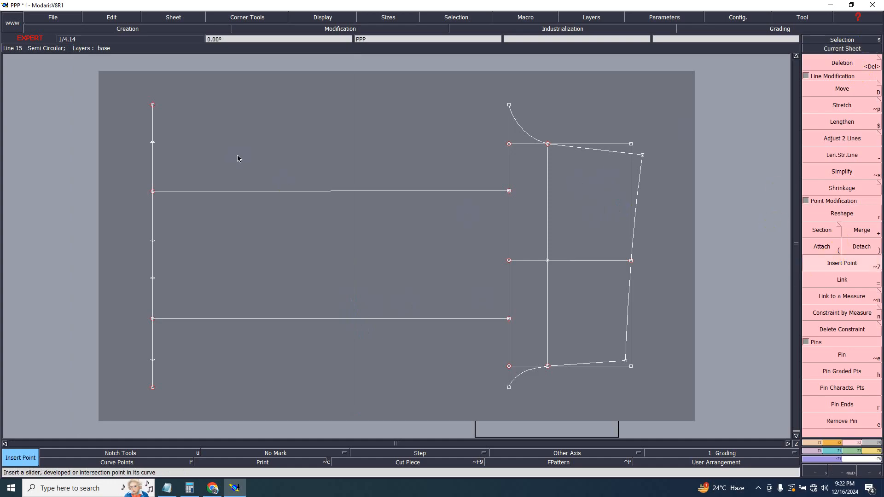
{"action": "left_click", "coordinate": [153, 143]}
{"action": "left_click", "coordinate": [152, 240]}
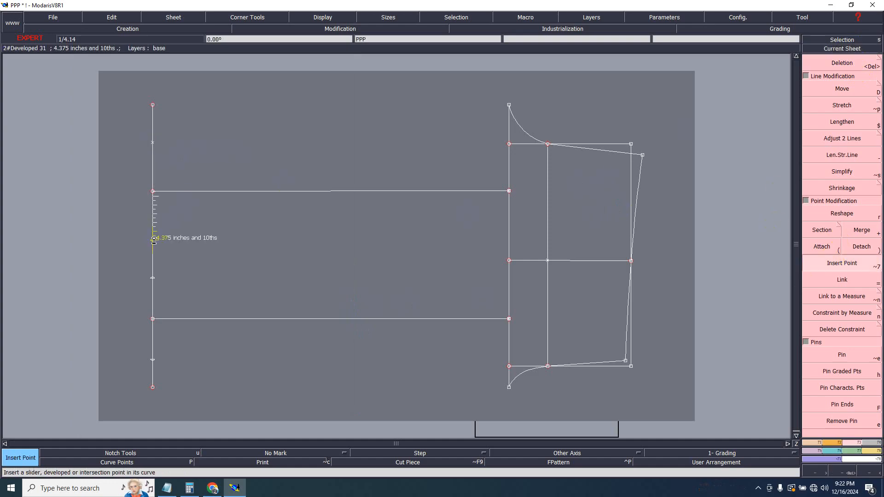
{"action": "left_click", "coordinate": [153, 278]}
{"action": "left_click", "coordinate": [153, 358]}
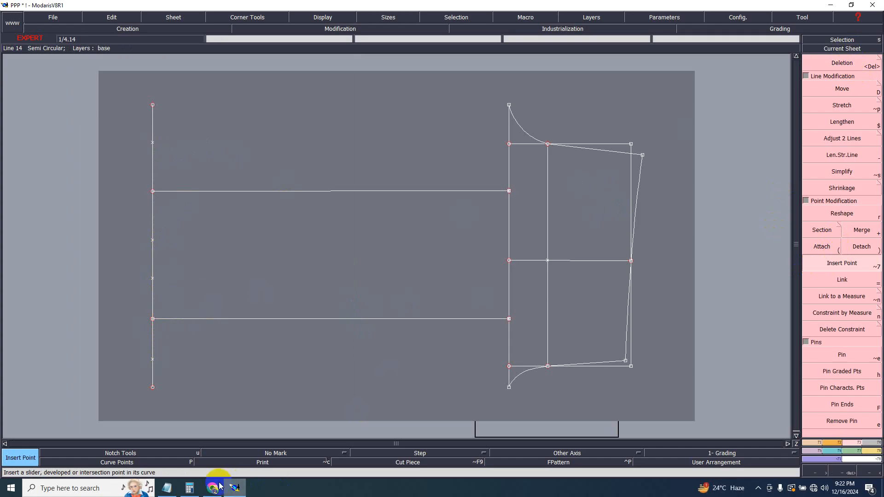
- Check the knee measurement in the PANT notes
{"action": "left_click", "coordinate": [167, 488]}
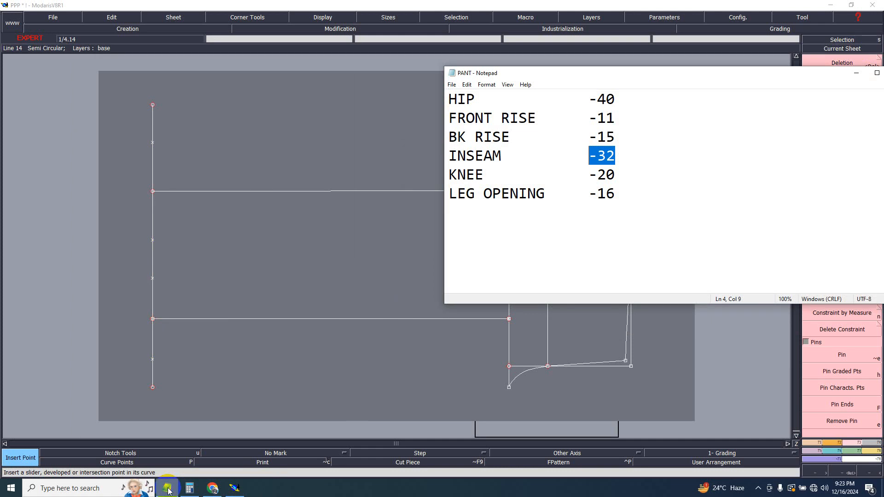
{"action": "left_click_drag", "start_coordinate": [588, 172], "coordinate": [620, 179]}
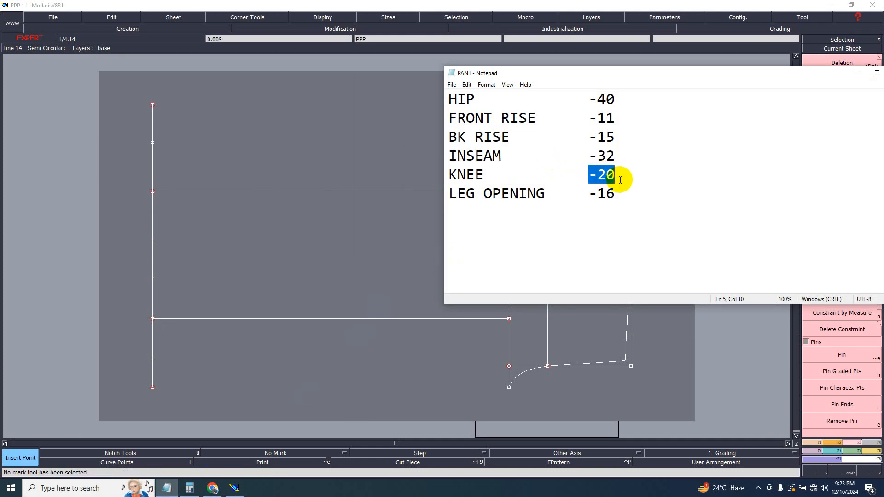
{"action": "left_click", "coordinate": [856, 73]}
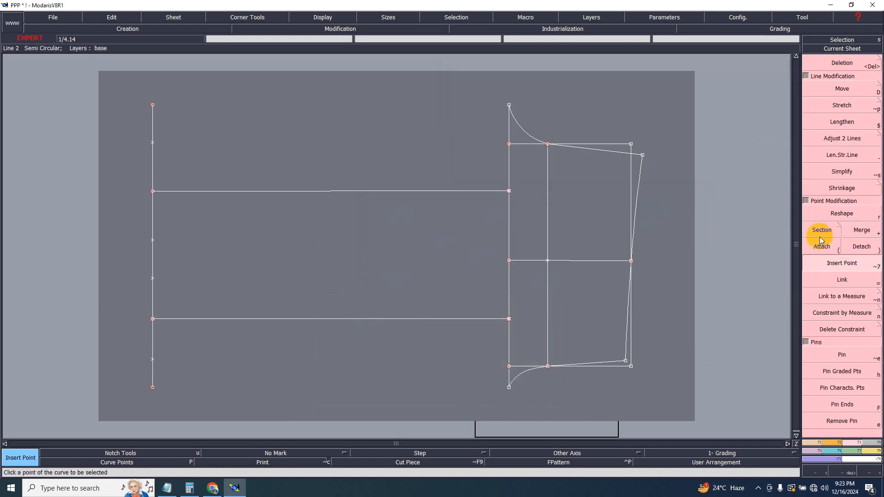
- Create a knee line parallel to the crotch line across both leg lines and delete its copied intermediate points
{"action": "left_click", "coordinate": [813, 442]}
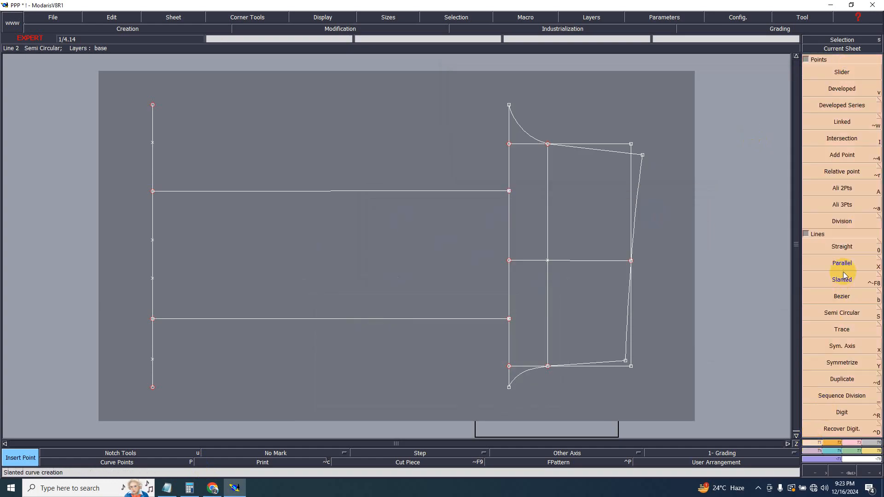
{"action": "left_click", "coordinate": [843, 271]}
{"action": "left_click", "coordinate": [508, 247]}
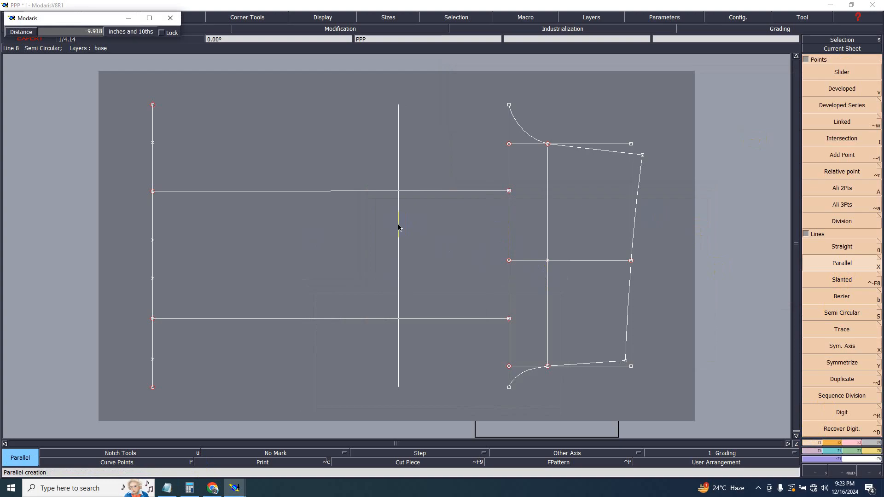
{"action": "key", "text": "Down"}
{"action": "type", "text": "-"}
{"action": "key", "text": "Return"}
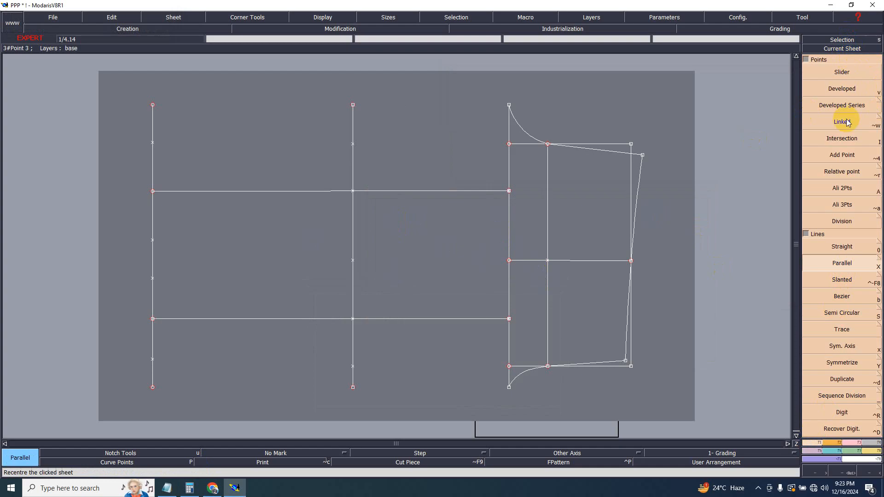
{"action": "left_click", "coordinate": [851, 443]}
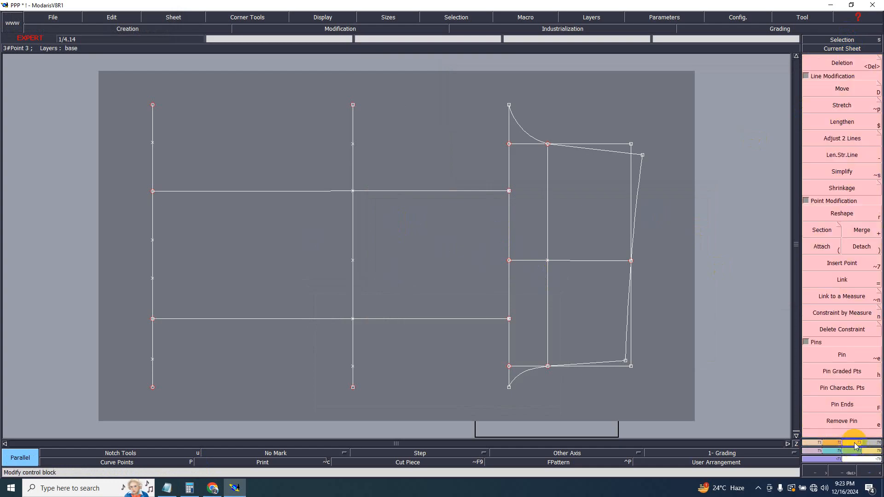
{"action": "left_click", "coordinate": [850, 63]}
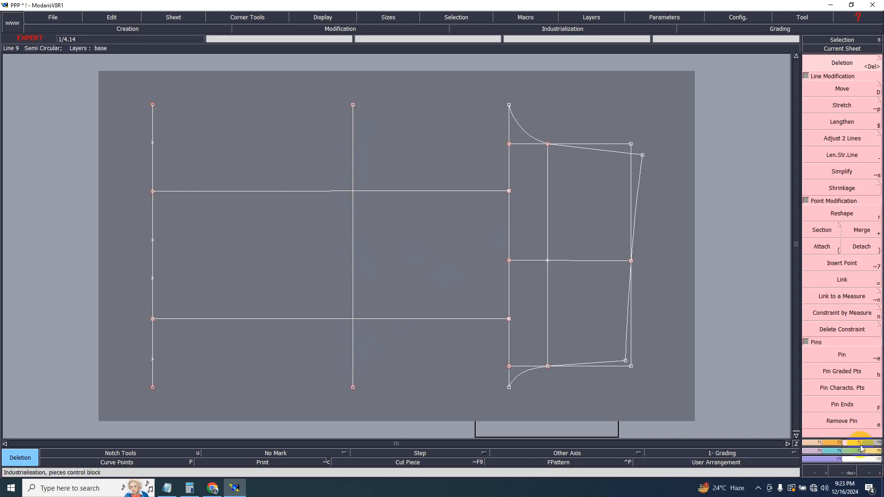
- Create intersection points where the knee line crosses both leg lines and insert them into the lines
{"action": "left_click", "coordinate": [815, 432]}
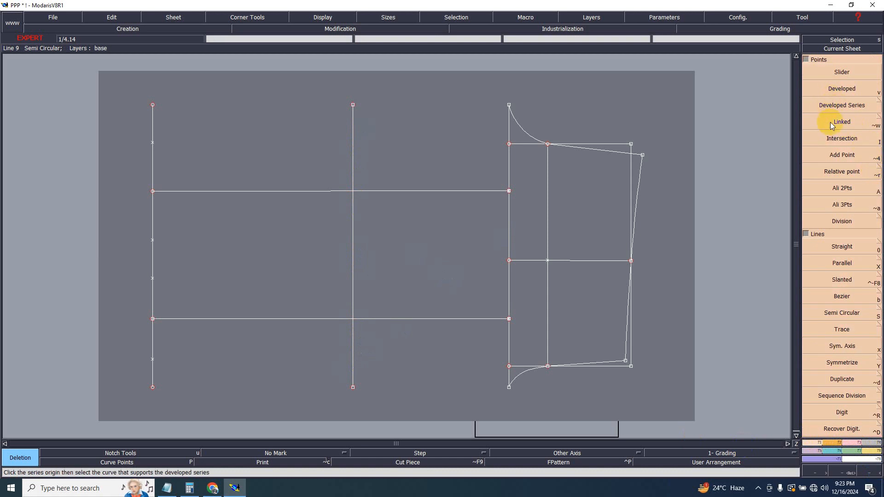
{"action": "left_click", "coordinate": [842, 138]}
{"action": "left_click", "coordinate": [352, 191]}
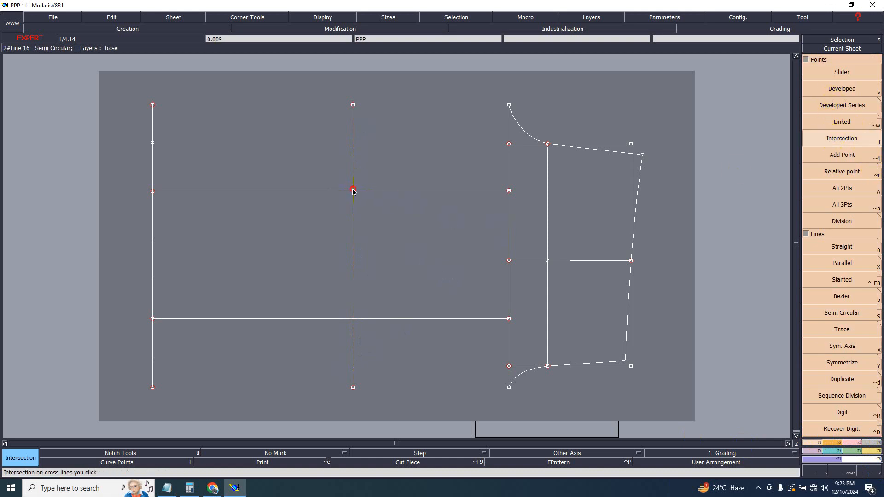
{"action": "left_click", "coordinate": [353, 318]}
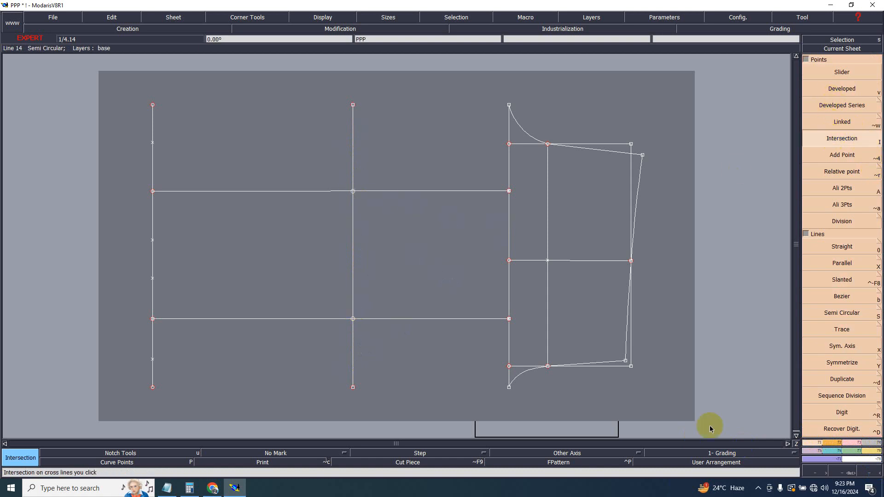
{"action": "left_click", "coordinate": [855, 440]}
{"action": "left_click", "coordinate": [860, 261]}
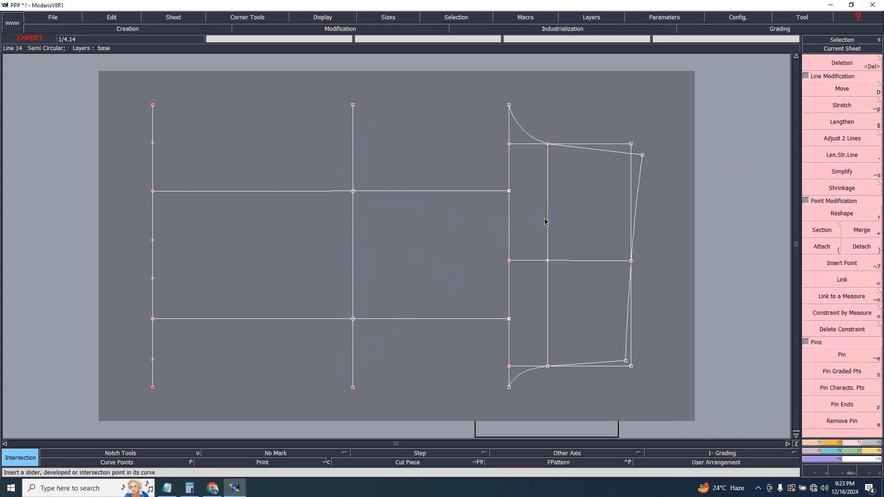
{"action": "left_click", "coordinate": [353, 192]}
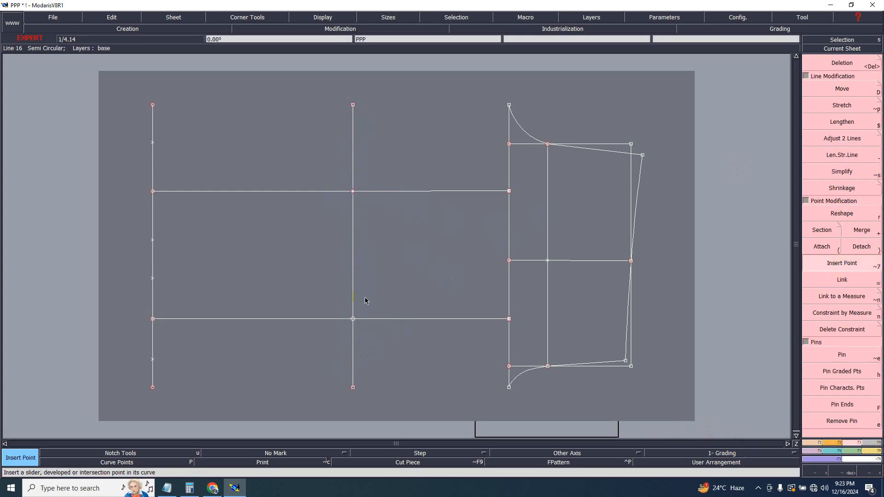
{"action": "left_click", "coordinate": [353, 319]}
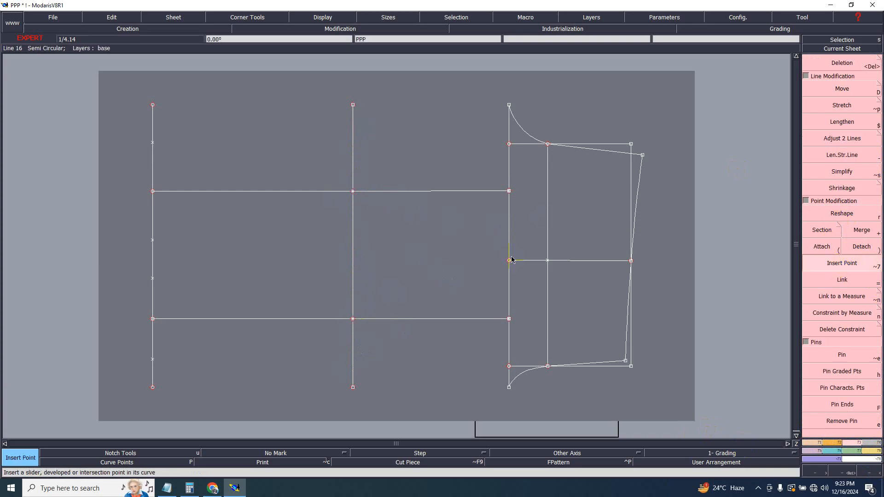
- Calculate the back knee offset as 20 ÷ 4 + 0.375 in the calculator
{"action": "left_click", "coordinate": [202, 492]}
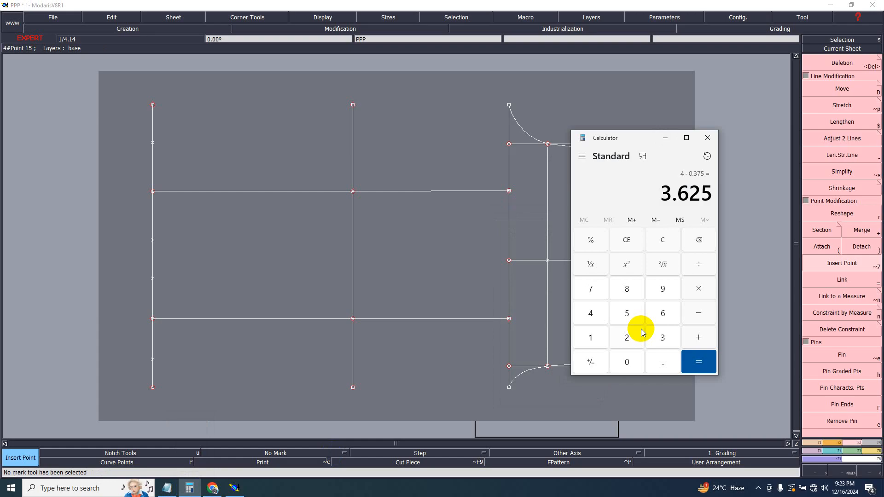
{"action": "key", "text": "Escape"}
{"action": "type", "text": "20"}
{"action": "type", "text": "4"}
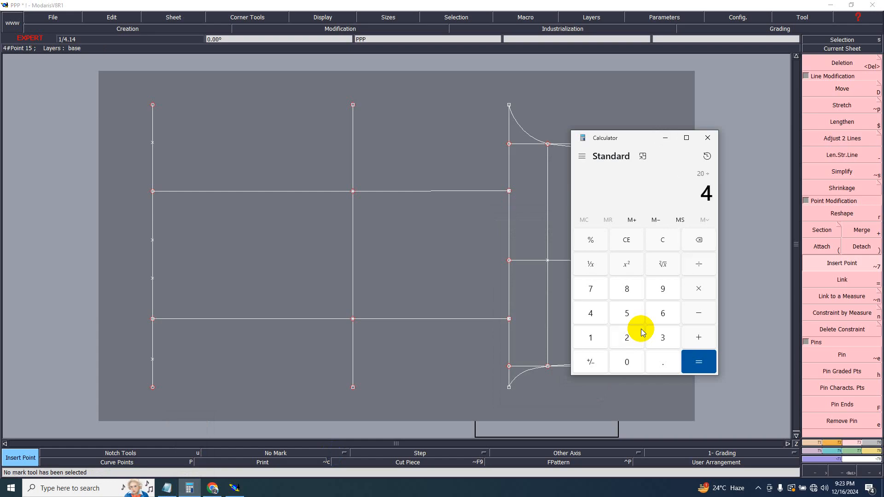
{"action": "type", "text": "+"}
{"action": "type", "text": "0.375"}
{"action": "key", "text": "Return"}
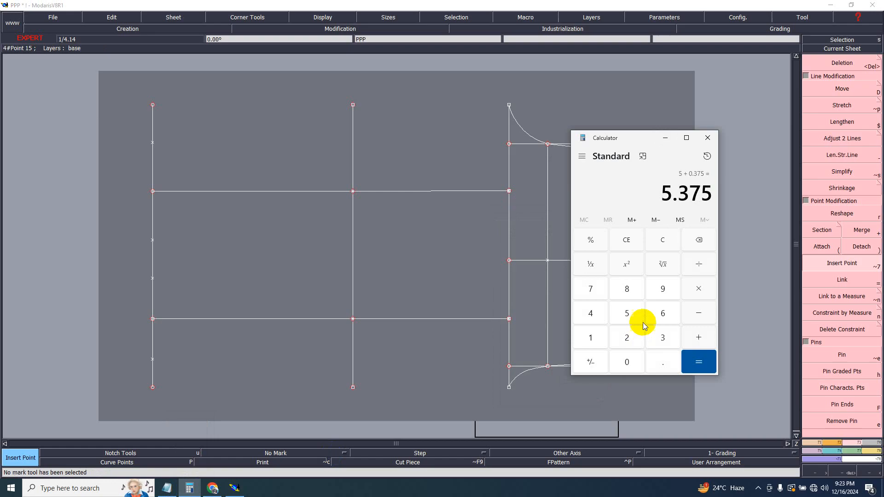
{"action": "left_click", "coordinate": [664, 137]}
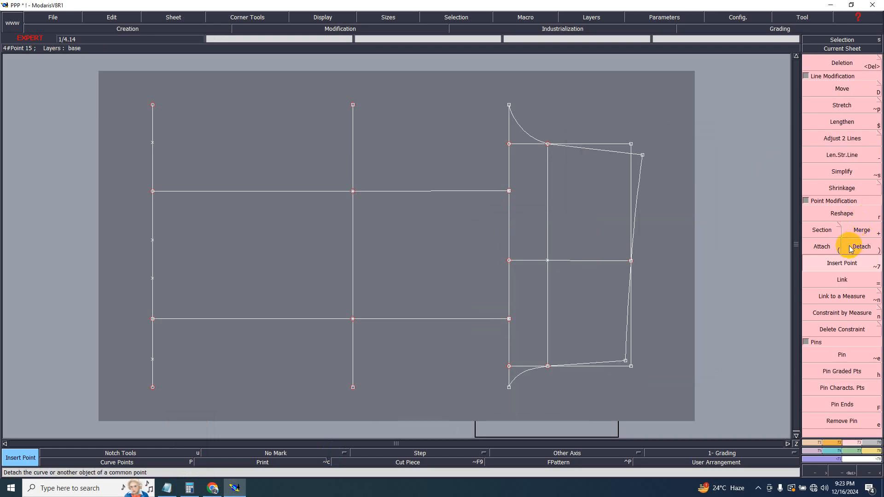
- Create developed points on the knee line 5.375 inches to each side of the back leg line
{"action": "left_click", "coordinate": [808, 444]}
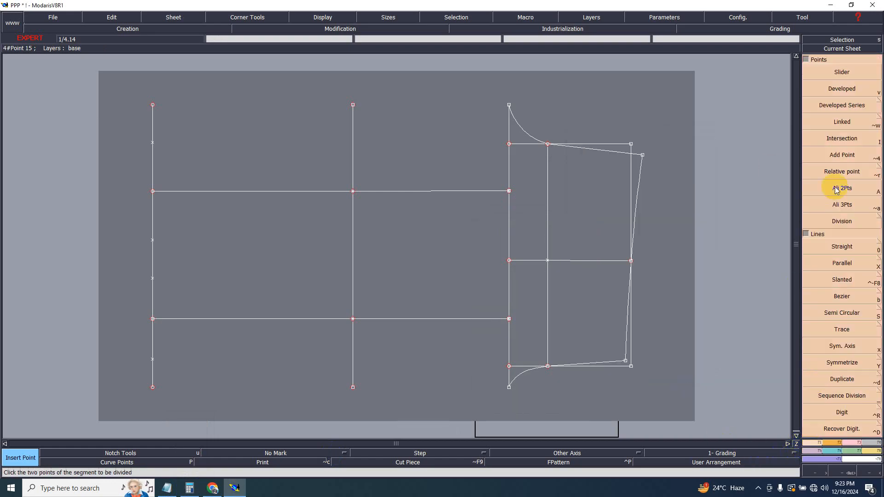
{"action": "left_click", "coordinate": [842, 88]}
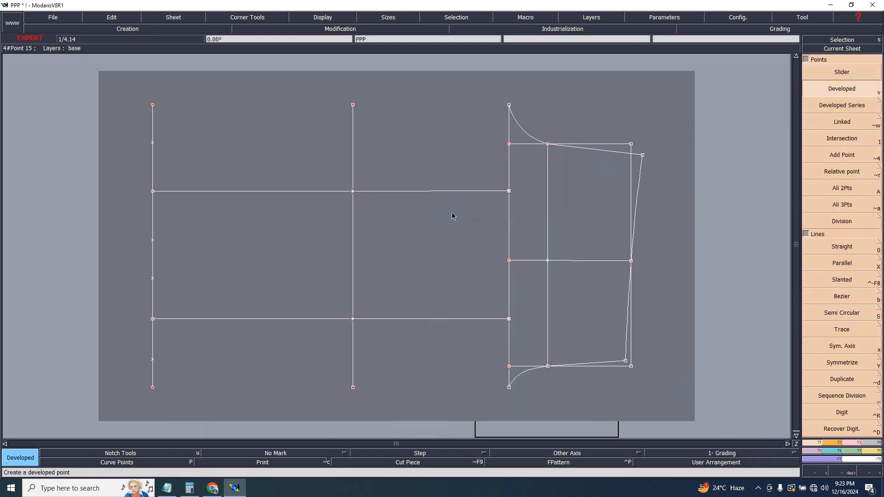
{"action": "left_click", "coordinate": [353, 192]}
{"action": "key", "text": "BackSpace"}
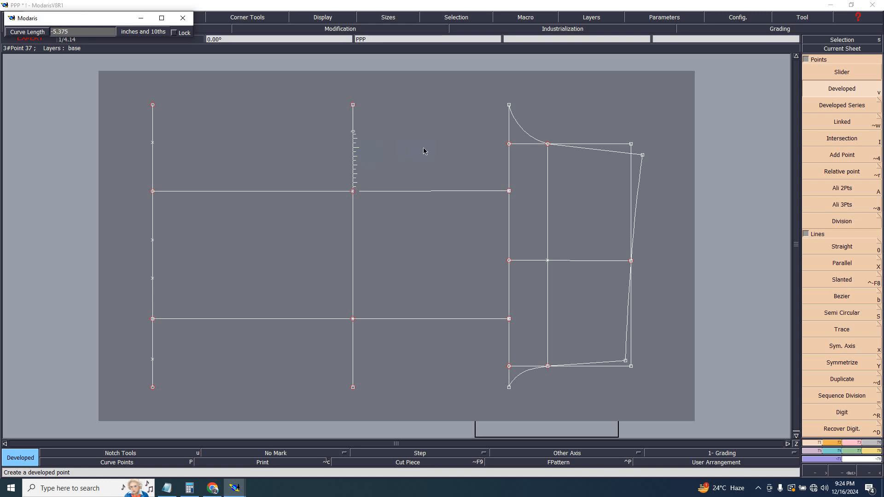
{"action": "key", "text": "Return"}
{"action": "left_click", "coordinate": [353, 191]}
{"action": "key", "text": "BackSpace"}
{"action": "type", "text": "5"}
{"action": "key", "text": "Return"}
- Calculate the front knee offset as 20 ÷ 4 − 0.375 in the calculator
{"action": "left_click", "coordinate": [189, 488]}
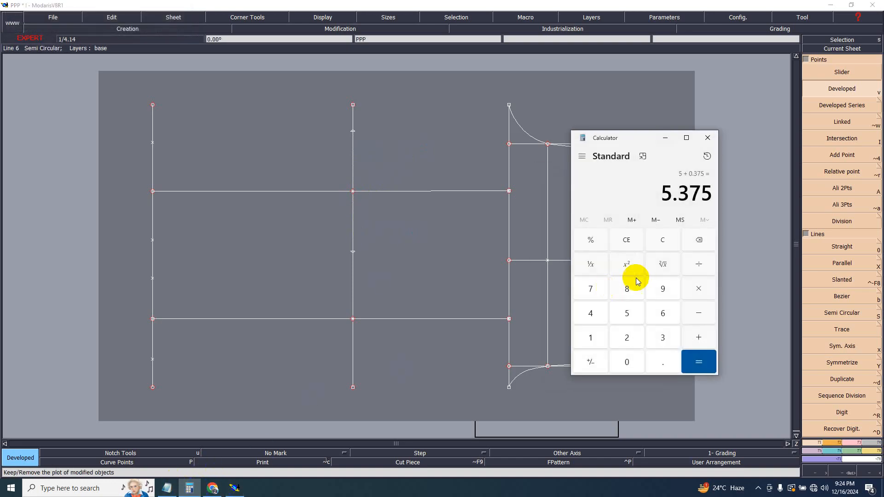
{"action": "key", "text": "Escape"}
{"action": "type", "text": "20 ÷"}
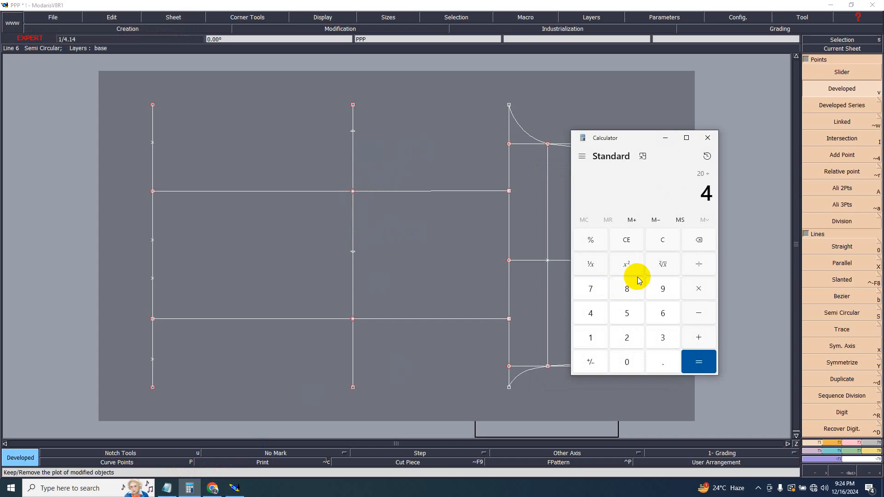
{"action": "key", "text": "minus"}
{"action": "type", "text": "0.375"}
{"action": "key", "text": "Return"}
{"action": "left_click", "coordinate": [665, 138]}
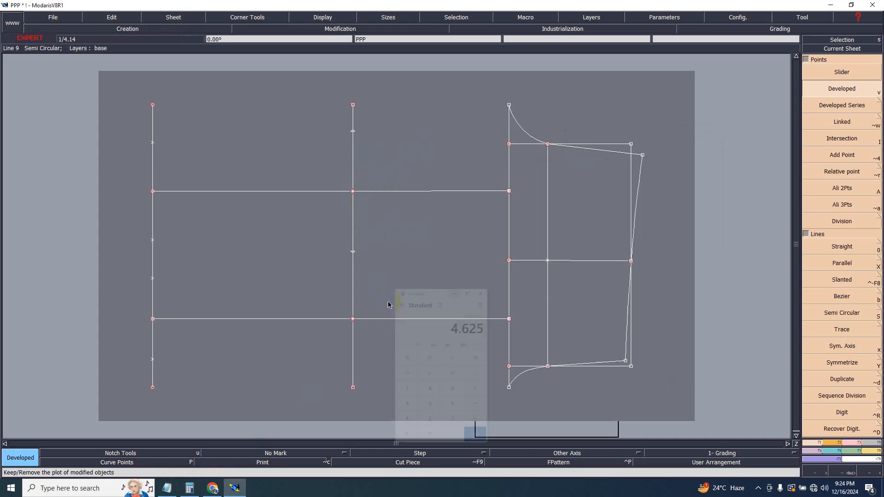
- Create developed points on the knee line 4.625 inches to each side of the front leg line
{"action": "left_click", "coordinate": [353, 306]}
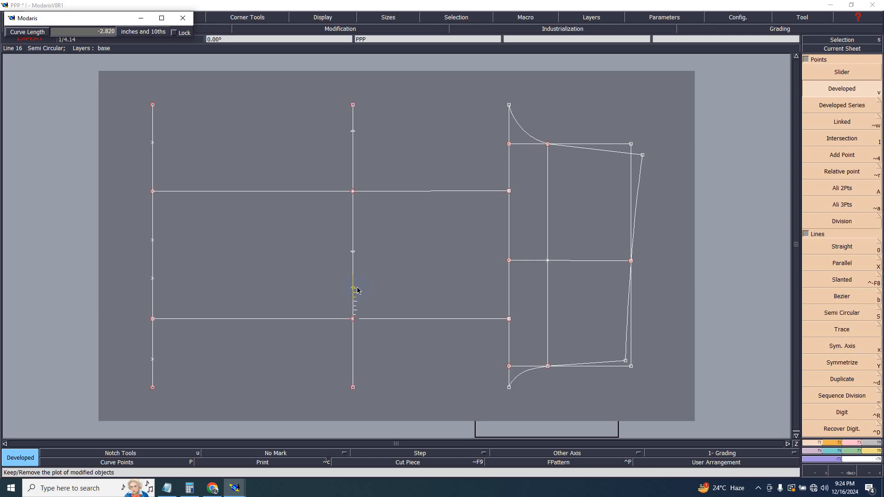
{"action": "key", "text": "BackSpace"}
{"action": "key", "text": "Return"}
{"action": "left_click", "coordinate": [352, 318]}
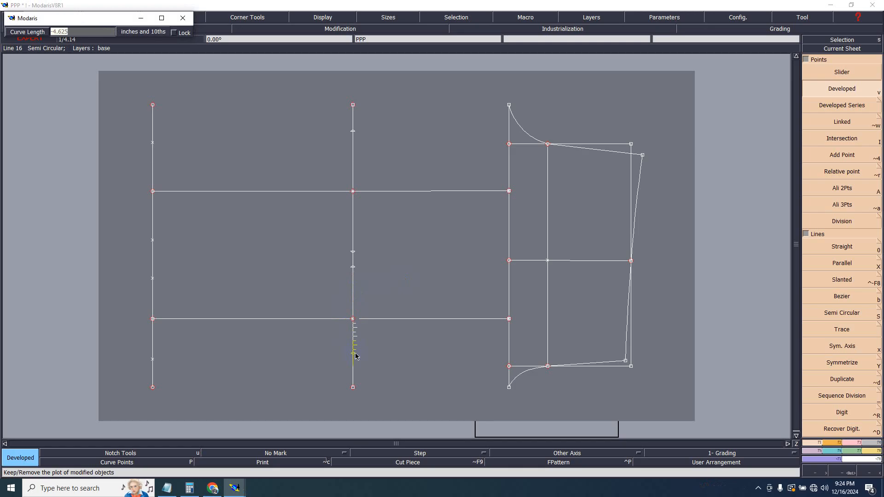
{"action": "type", "text": "4"}
{"action": "key", "text": "Return"}
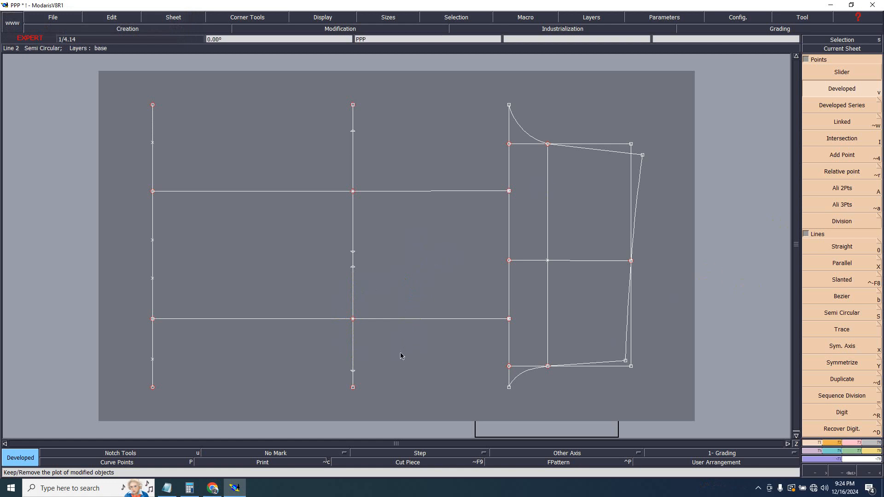
- Insert all four developed knee width points into the knee line
{"action": "left_click", "coordinate": [851, 443]}
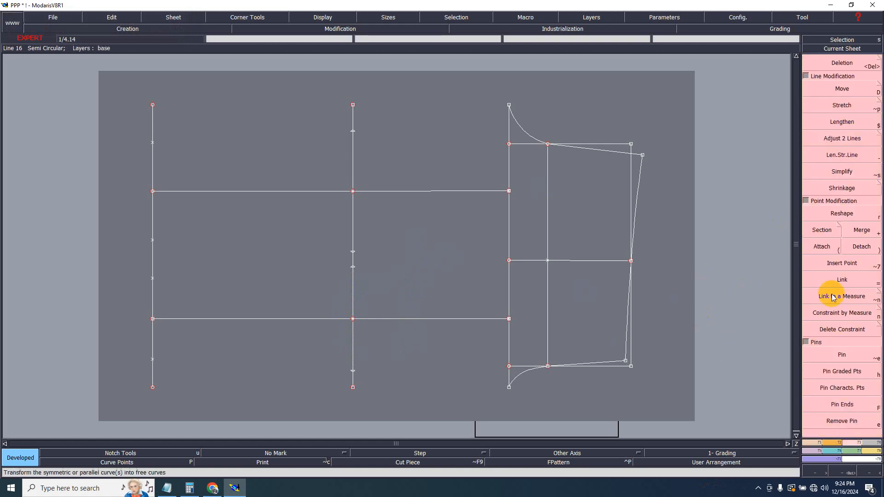
{"action": "left_click", "coordinate": [842, 263]}
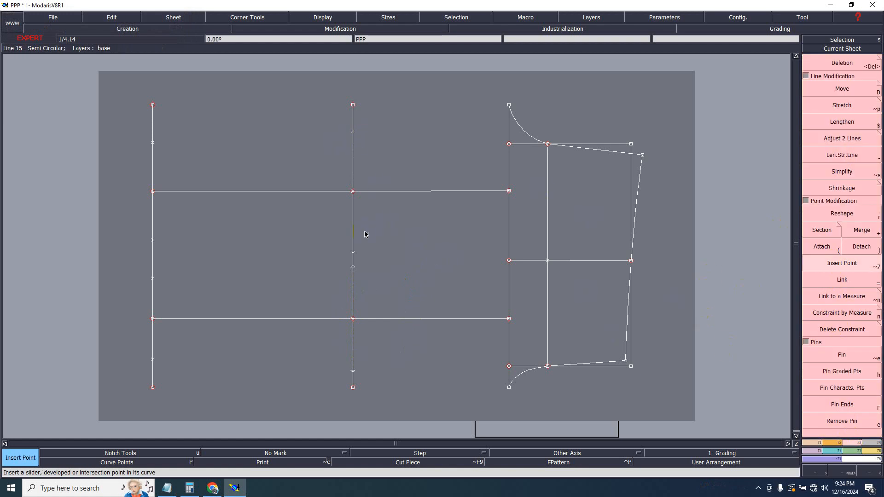
{"action": "left_click", "coordinate": [353, 251]}
{"action": "left_click", "coordinate": [352, 267]}
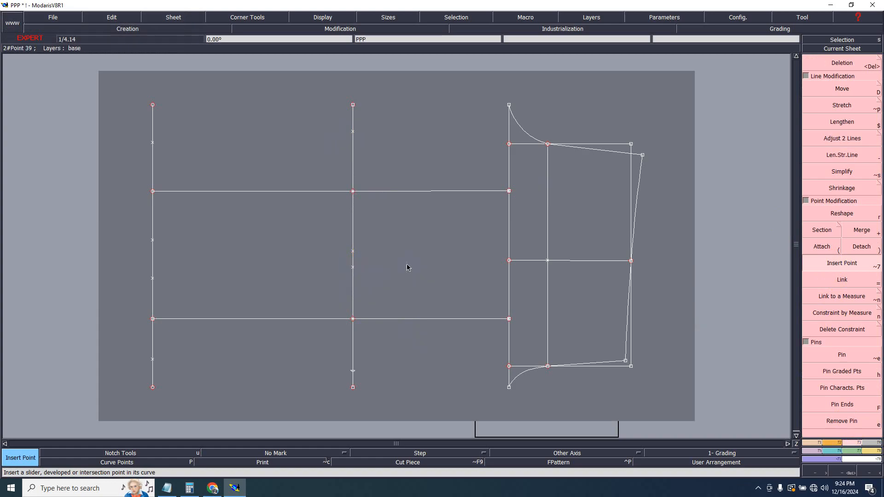
{"action": "left_click", "coordinate": [353, 370]}
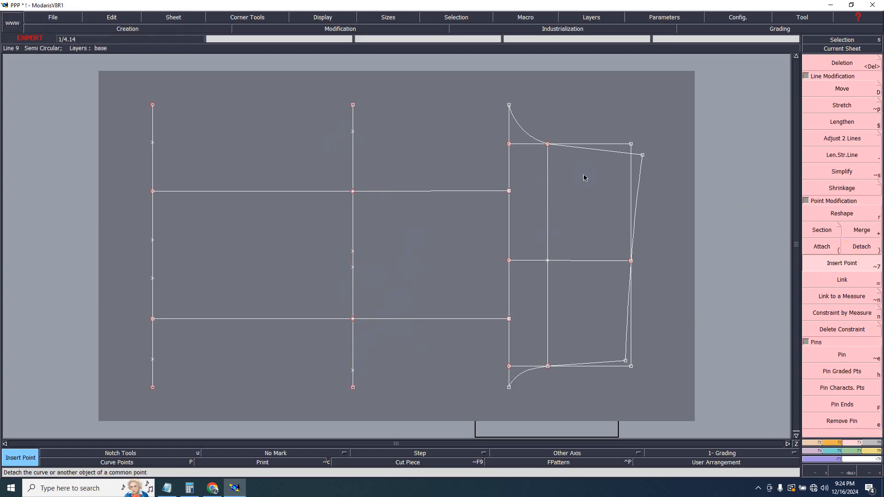
{"action": "left_click", "coordinate": [152, 143]}
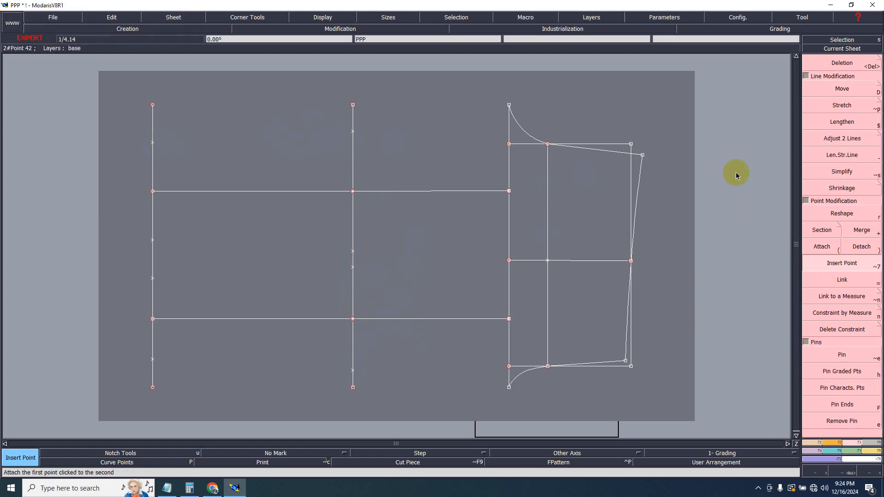
- Draw straight lines joining the back leg's two hem opening points to its matching knee width points
{"action": "left_click", "coordinate": [816, 443]}
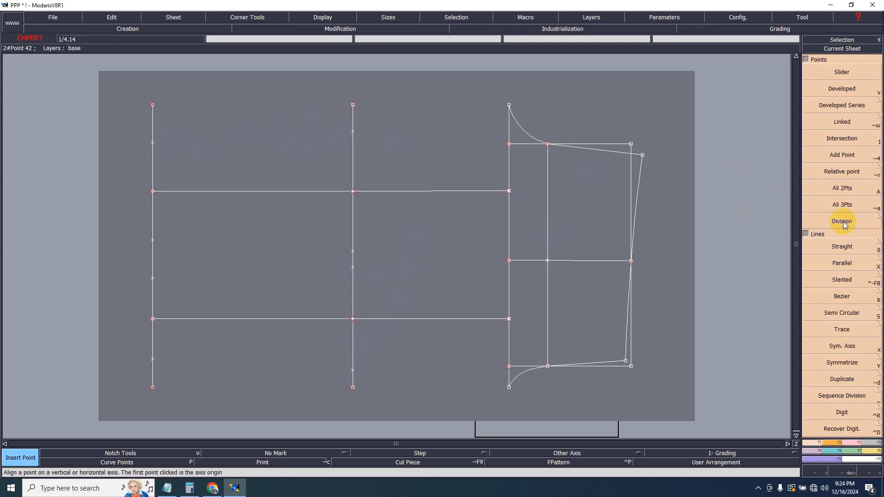
{"action": "left_click", "coordinate": [839, 246]}
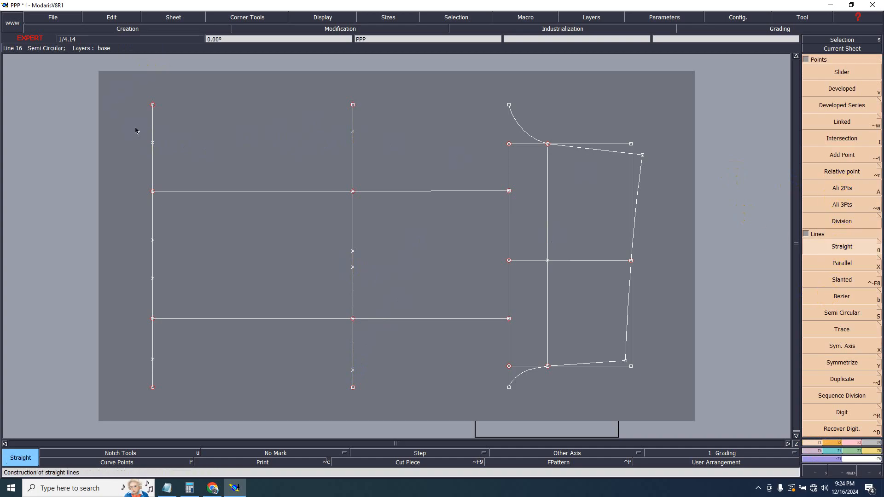
{"action": "left_click", "coordinate": [153, 143]}
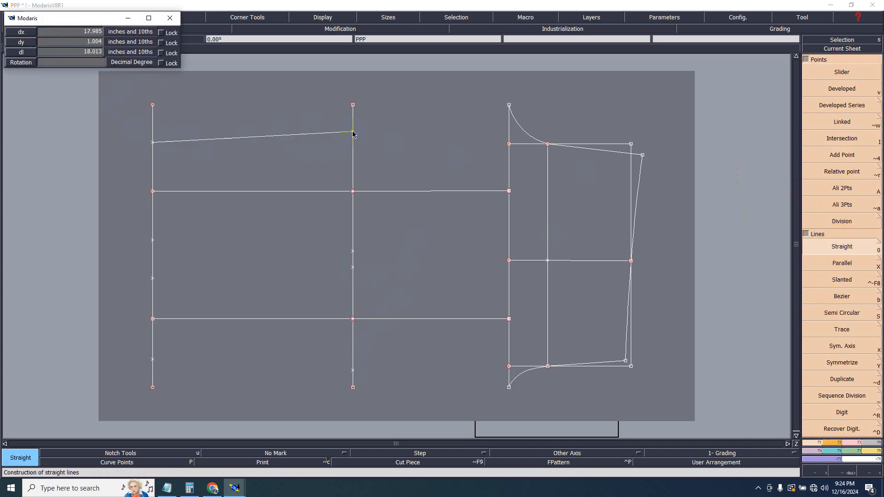
{"action": "left_click", "coordinate": [352, 132]}
{"action": "left_click", "coordinate": [152, 240]}
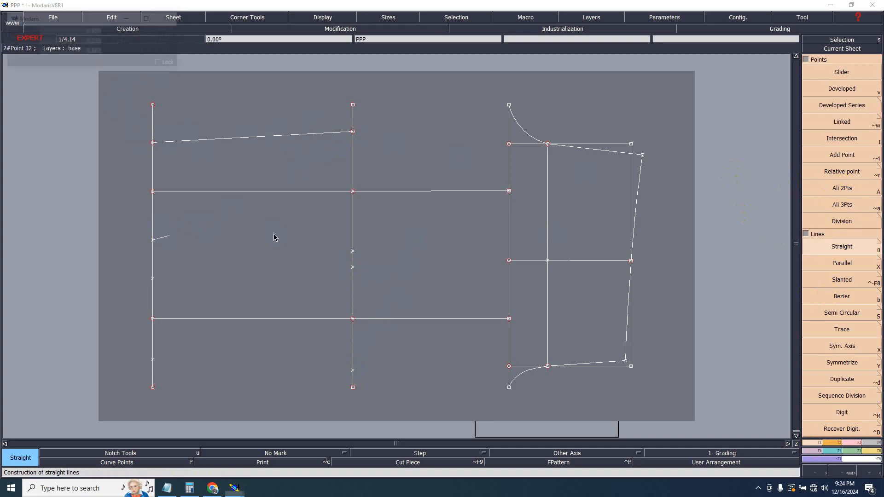
{"action": "left_click", "coordinate": [353, 251]}
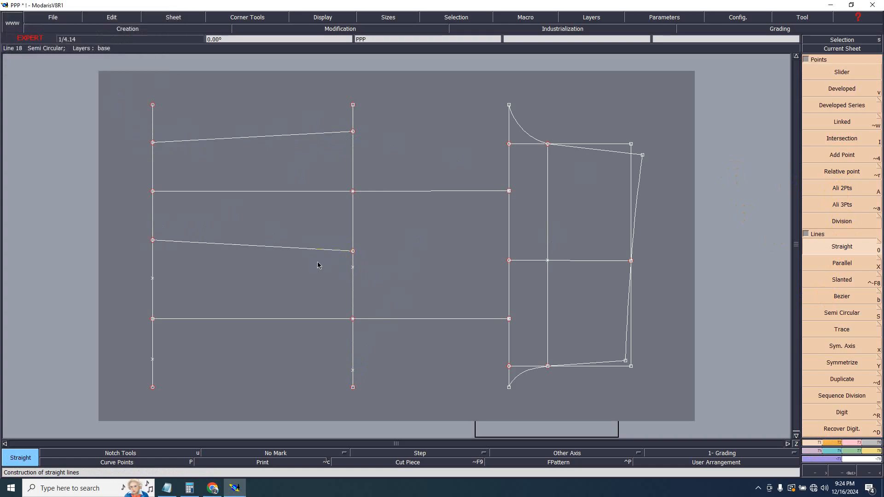
- Draw straight lines joining the front leg's two hem opening points to its matching knee width points
{"action": "left_click", "coordinate": [152, 279]}
{"action": "left_click", "coordinate": [353, 267]}
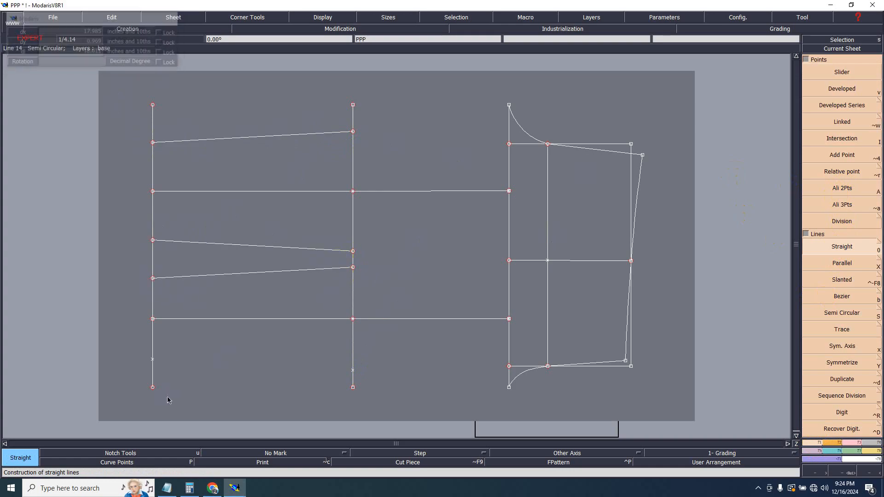
{"action": "left_click", "coordinate": [153, 359]}
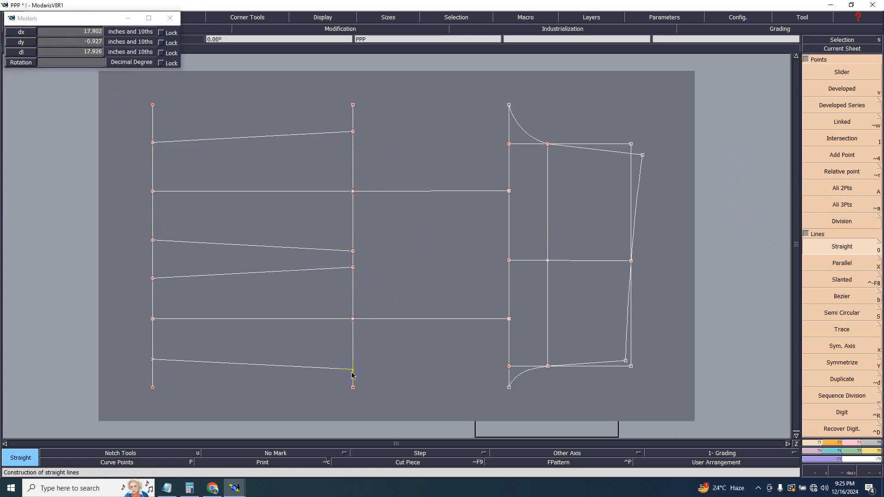
{"action": "left_click", "coordinate": [352, 373]}
{"action": "left_click", "coordinate": [720, 288]}
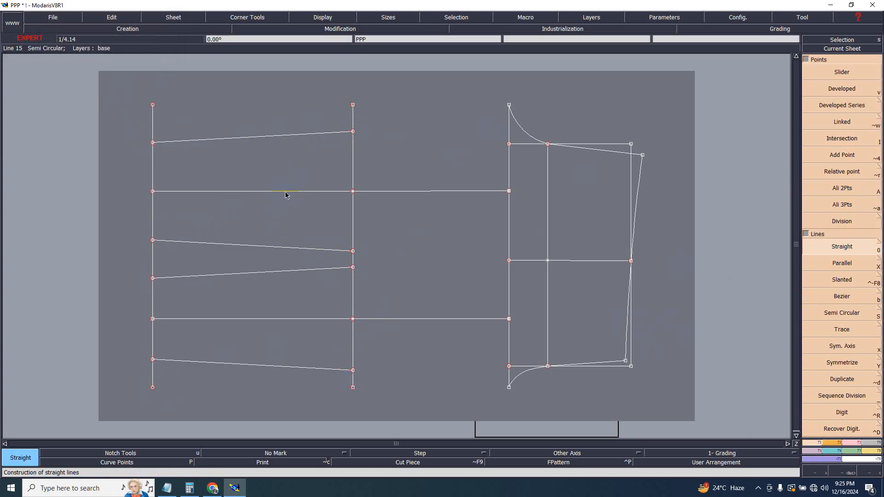
- Draw Arc Arrow inseam curves from the outer knee points to the back and front crotch tips, with about a 0.2-inch arrow on the front
{"action": "left_click", "coordinate": [835, 443]}
{"action": "left_click", "coordinate": [831, 370]}
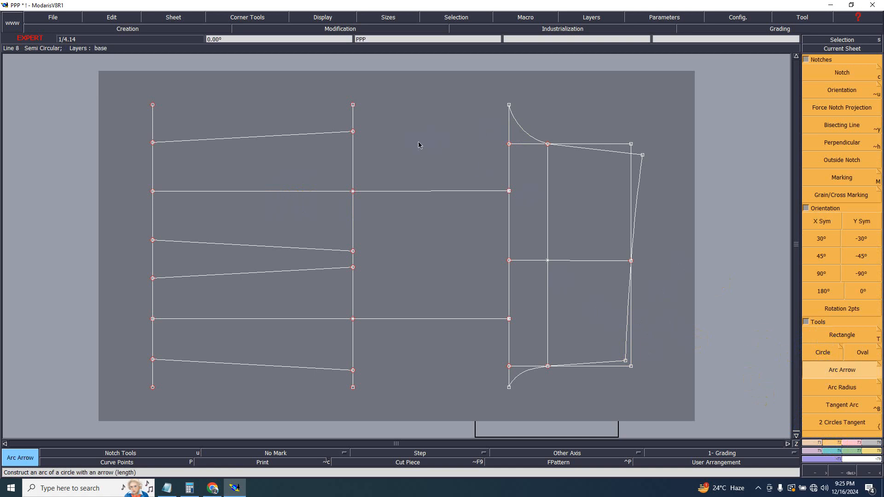
{"action": "left_click", "coordinate": [354, 132]}
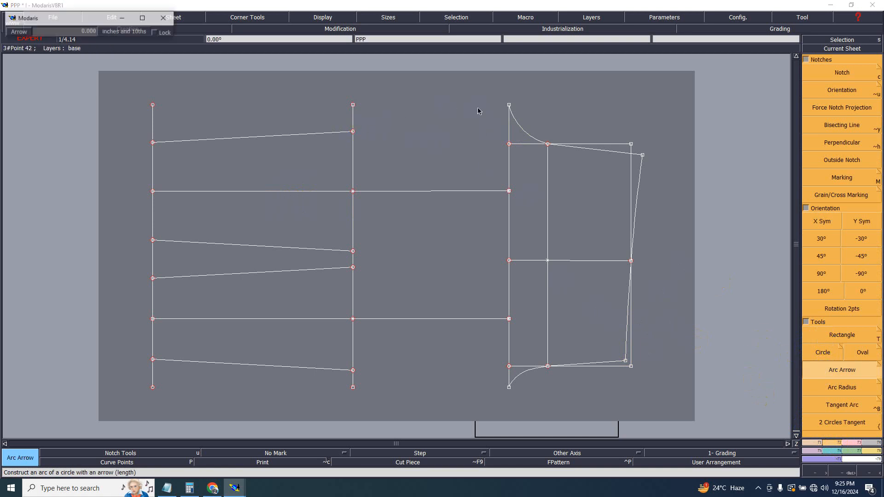
{"action": "left_click", "coordinate": [510, 106]}
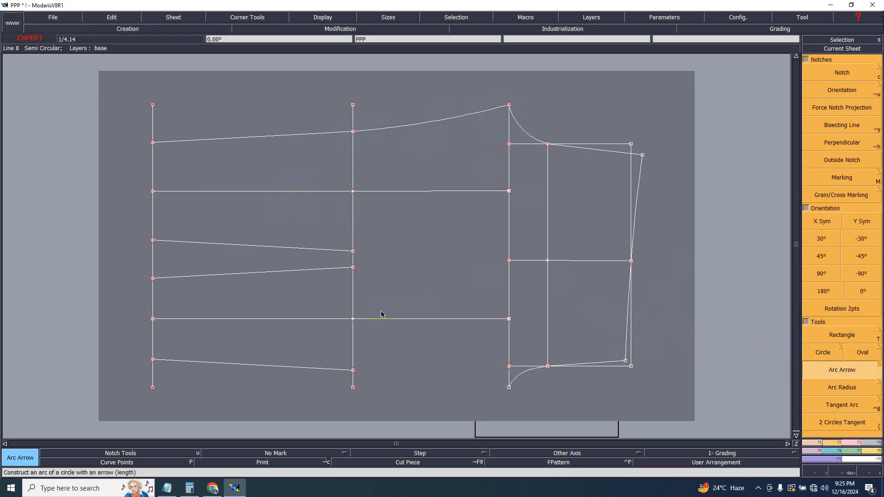
{"action": "left_click", "coordinate": [354, 370]}
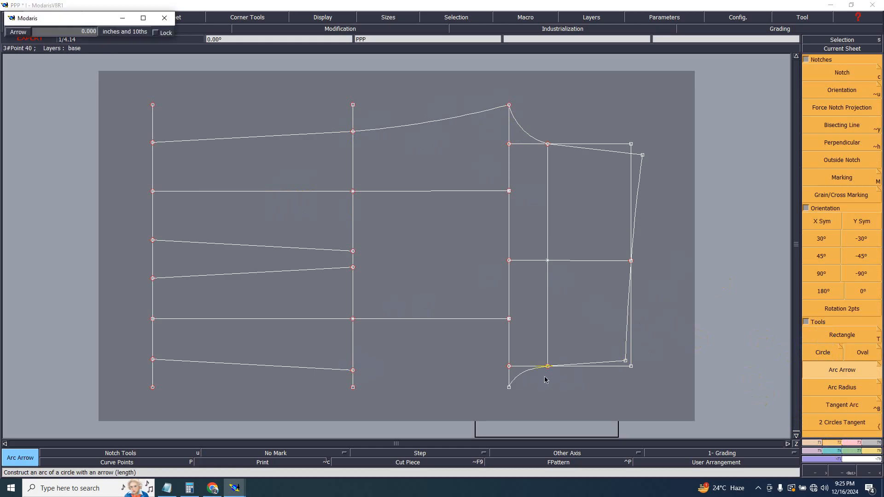
{"action": "left_click", "coordinate": [509, 387]}
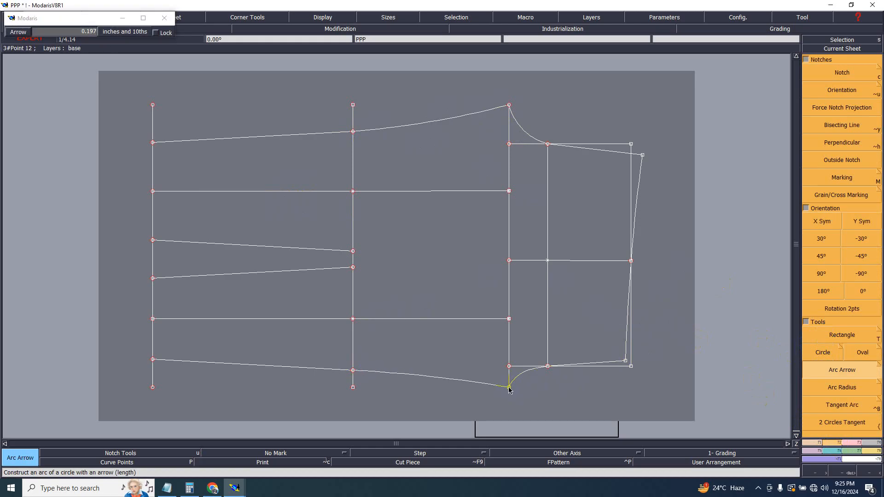
- Draw Arc Arrow side seams from both inner knee points to the shared side point on the crotch line, and rearrange all sheets
{"action": "left_click", "coordinate": [352, 251]}
{"action": "left_click", "coordinate": [508, 261]}
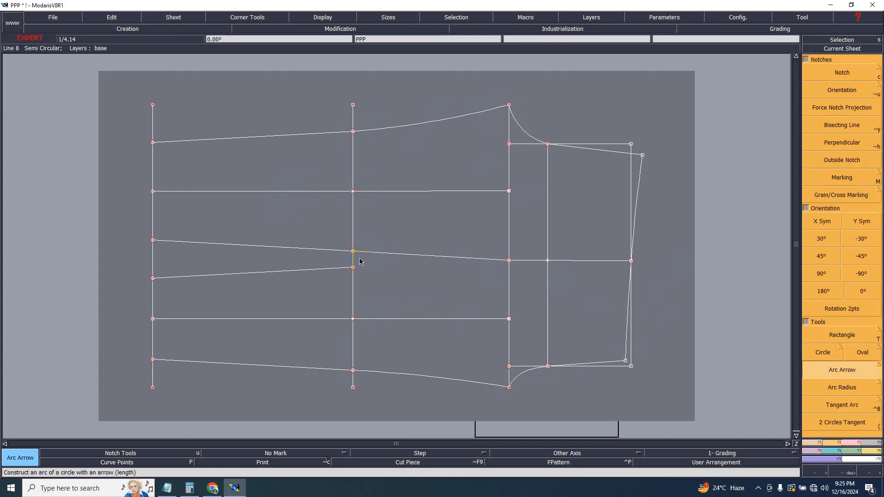
{"action": "left_click", "coordinate": [353, 267]}
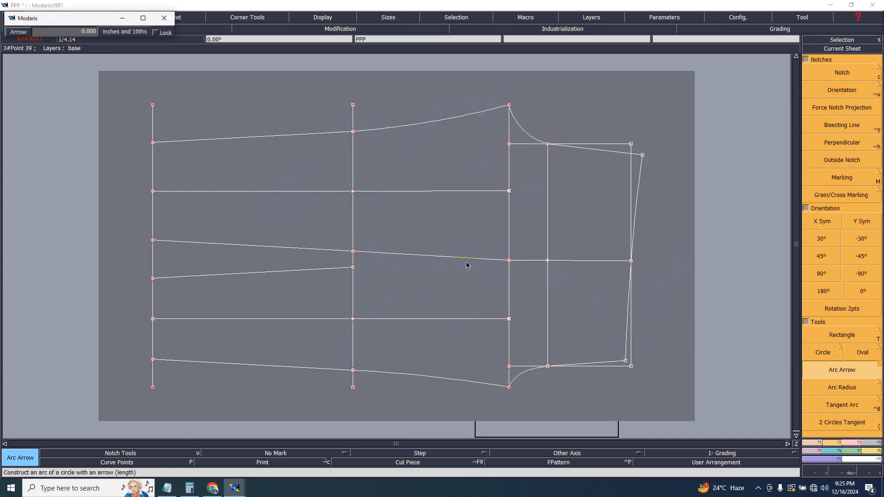
{"action": "left_click", "coordinate": [509, 261]}
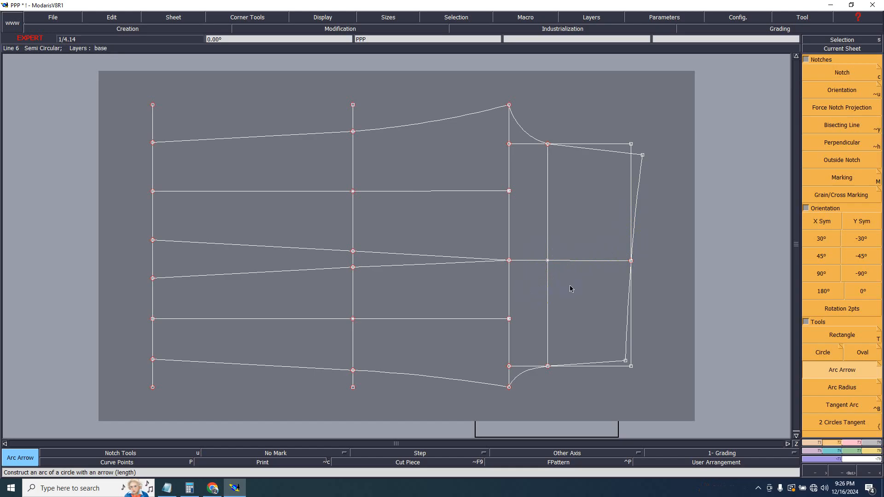
{"action": "key", "text": "j"}
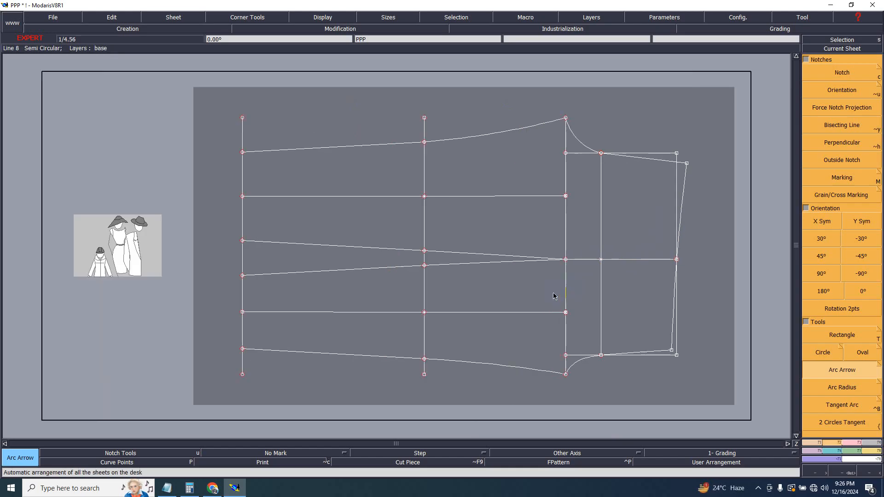
- Trim the hem and knee lines to the outer inseams of both legs using Adjust 2 Lines
{"action": "left_click", "coordinate": [851, 49]}
{"action": "left_click", "coordinate": [624, 239]}
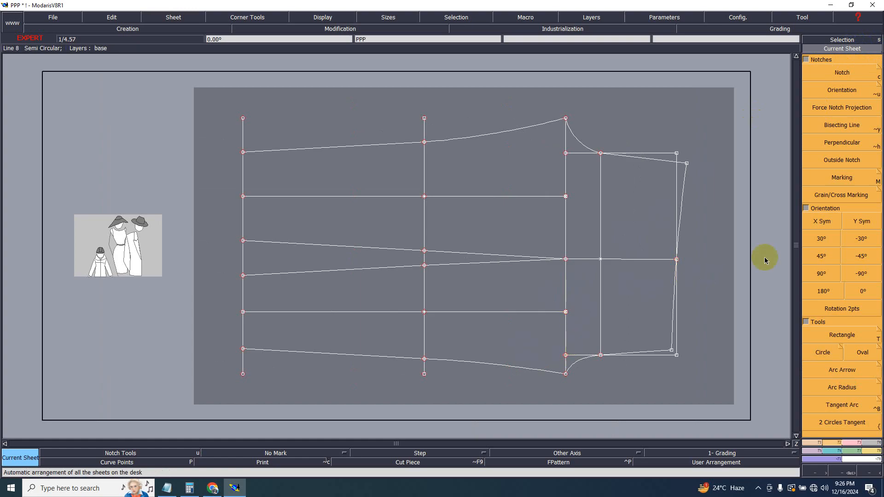
{"action": "left_click", "coordinate": [853, 443]}
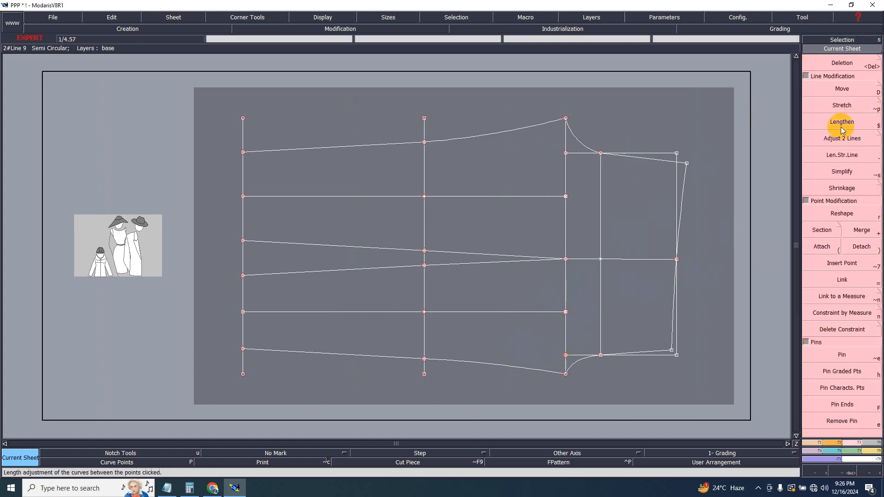
{"action": "left_click", "coordinate": [833, 139]}
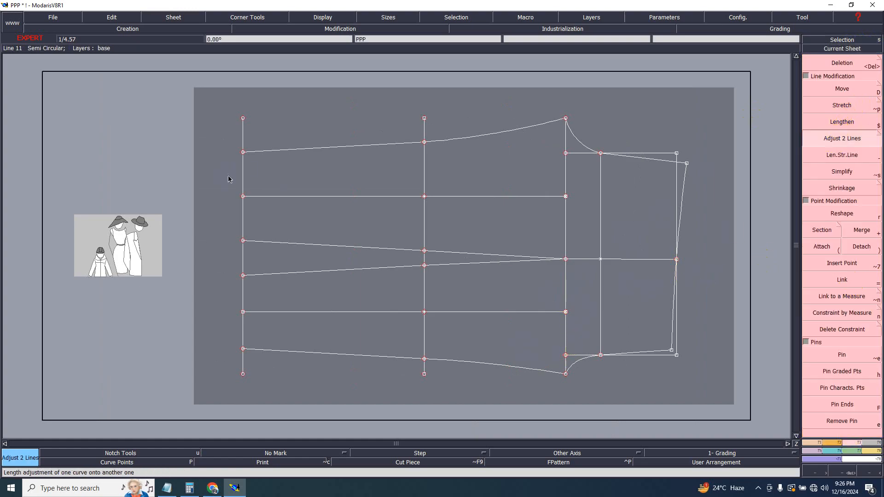
{"action": "left_click", "coordinate": [255, 152]}
{"action": "left_click", "coordinate": [420, 144]}
{"action": "left_click", "coordinate": [424, 355]}
{"action": "left_click", "coordinate": [424, 355]}
- Extract the front leg as a Seam piece, including the crotch curve area and its centre line
{"action": "left_click", "coordinate": [479, 313]}
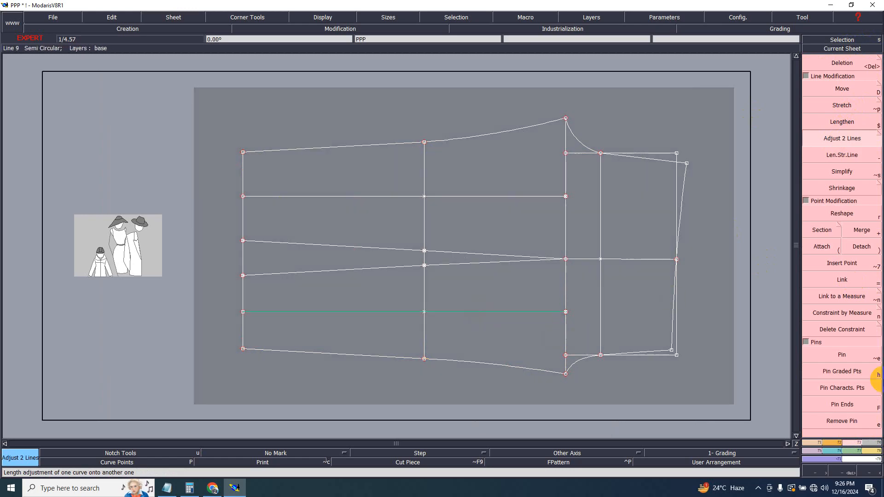
{"action": "left_click", "coordinate": [869, 443]}
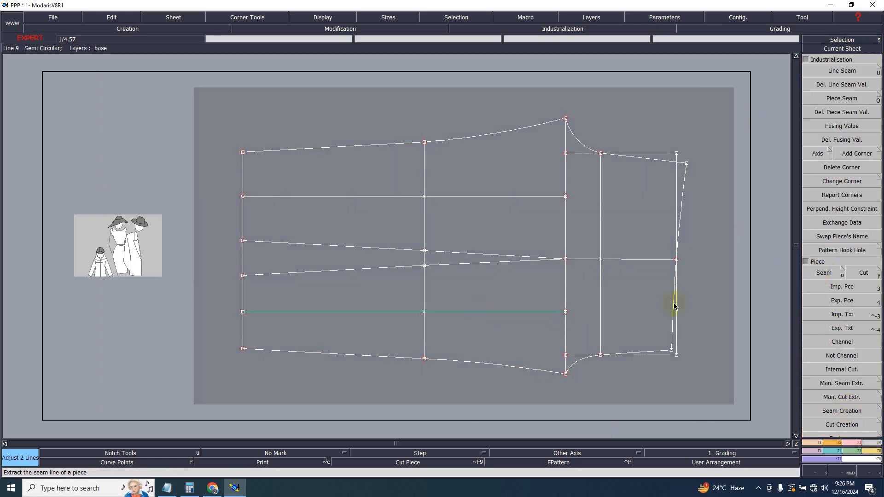
{"action": "key", "text": "o"}
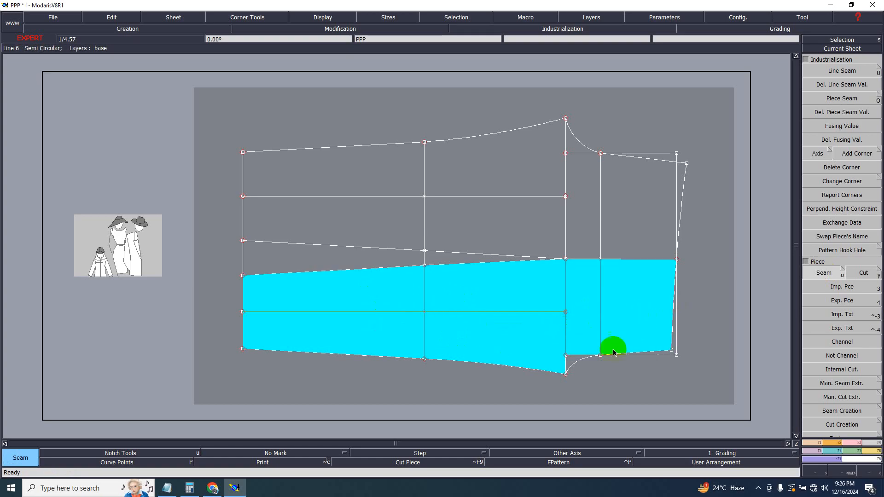
{"action": "left_click", "coordinate": [579, 338]}
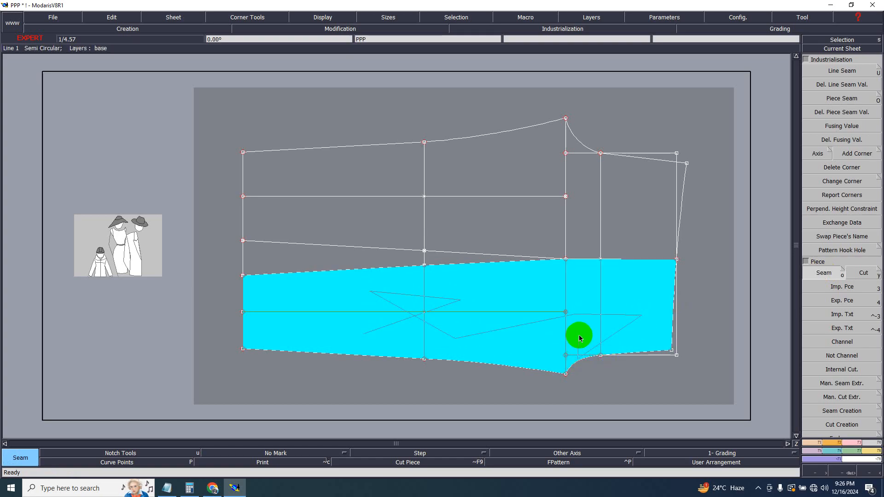
{"action": "right_click", "coordinate": [580, 339]}
- Extract the back leg as a Seam piece with its centre line, and arrange all sheets
{"action": "left_click", "coordinate": [343, 198]}
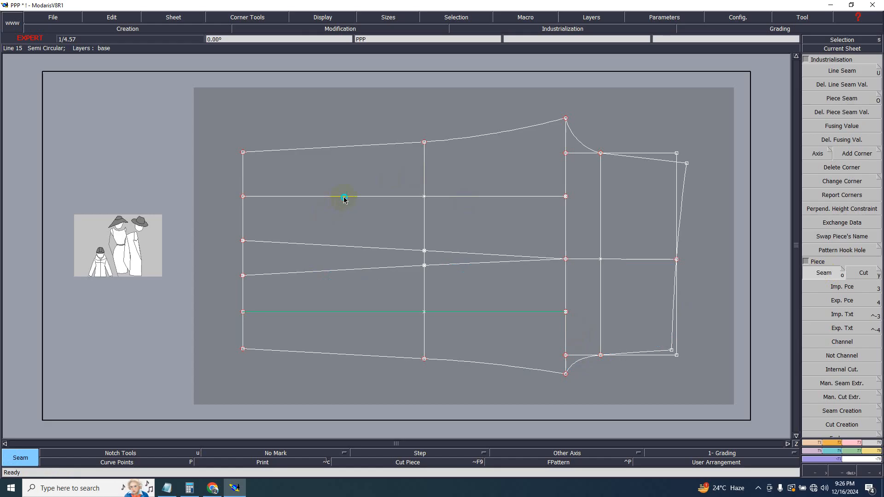
{"action": "left_click", "coordinate": [363, 172]}
{"action": "left_click", "coordinate": [457, 171]}
{"action": "mouse_move", "coordinate": [457, 168]}
{"action": "left_mouse_down"}
{"action": "mouse_move", "coordinate": [482, 216]}
{"action": "mouse_move", "coordinate": [576, 225]}
{"action": "mouse_move", "coordinate": [580, 165]}
{"action": "mouse_move", "coordinate": [677, 167]}
{"action": "mouse_move", "coordinate": [641, 214]}
{"action": "left_mouse_up"}
{"action": "right_click", "coordinate": [644, 214]}
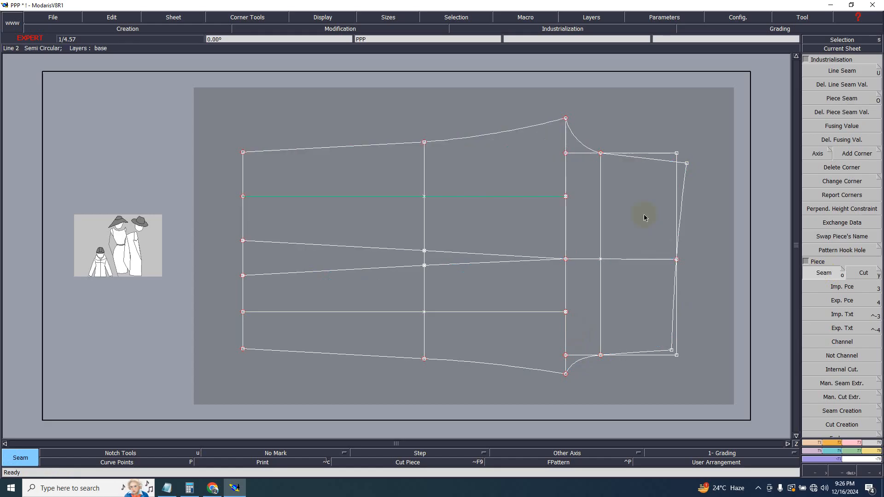
{"action": "key", "text": "j"}
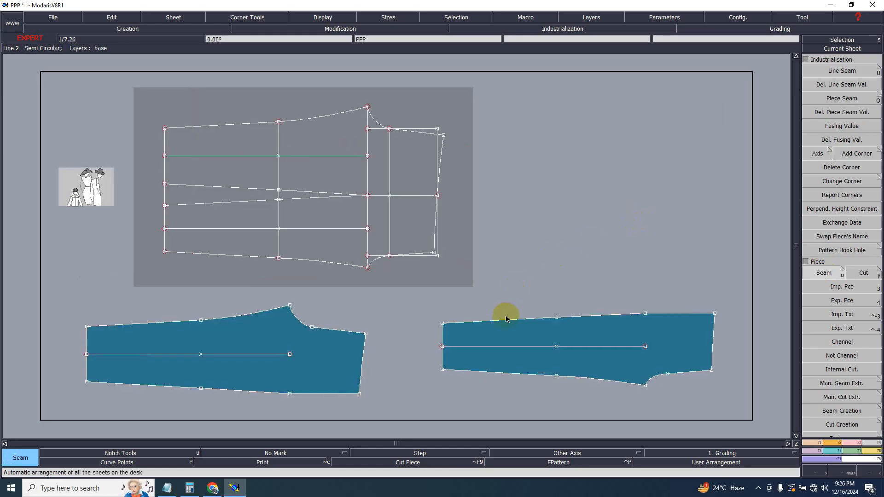
- Marry the front leg piece onto the back leg piece using the hem ends of their centre lines
{"action": "left_click", "coordinate": [872, 458]}
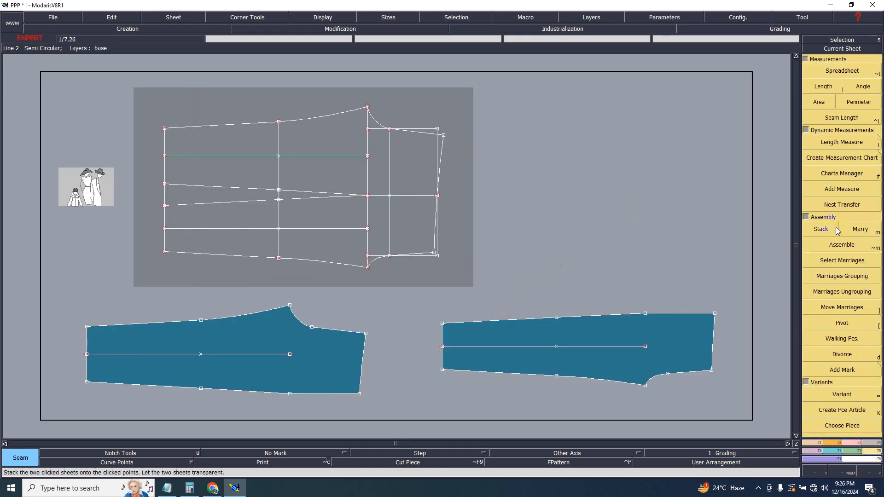
{"action": "left_click", "coordinate": [860, 228]}
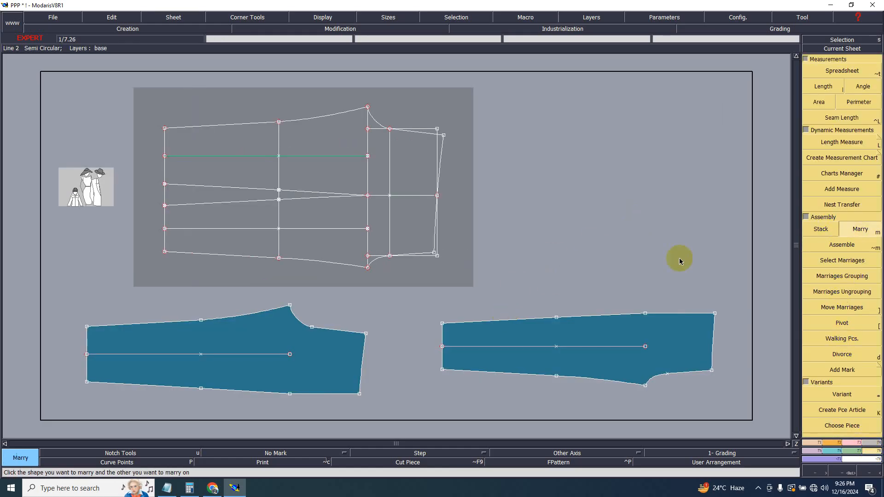
{"action": "left_click", "coordinate": [442, 346]}
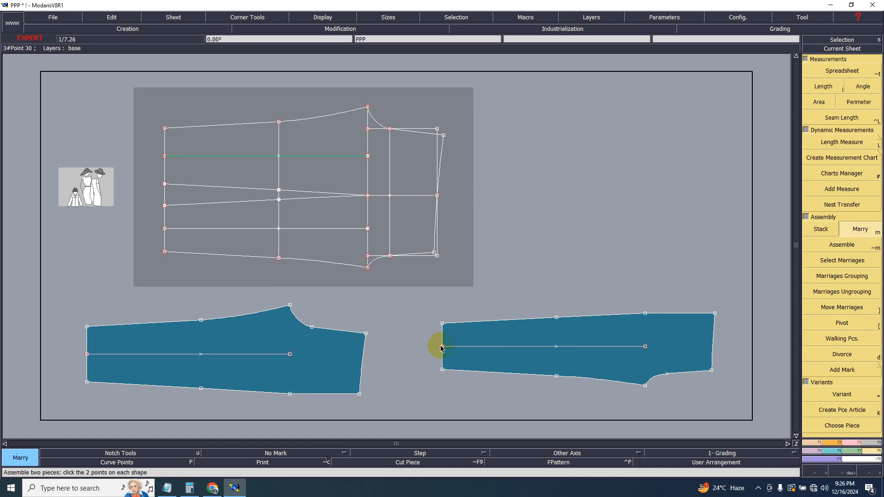
{"action": "left_click", "coordinate": [86, 354]}
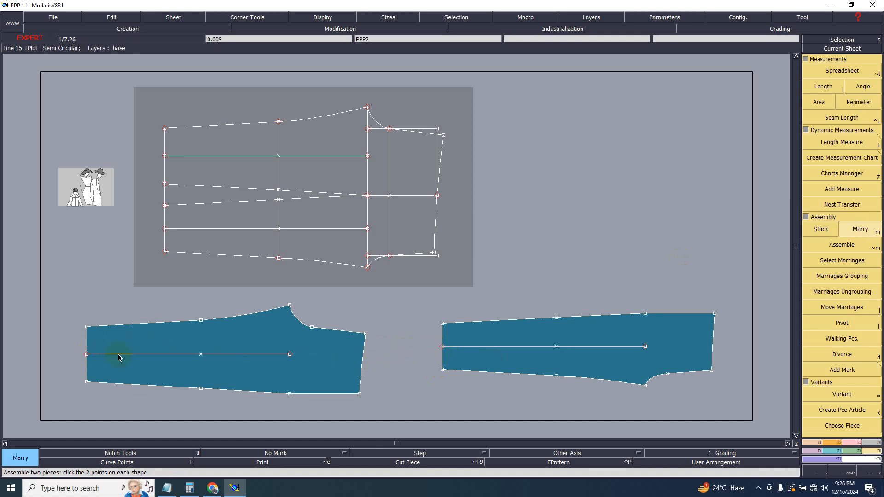
{"action": "left_click", "coordinate": [139, 340]}
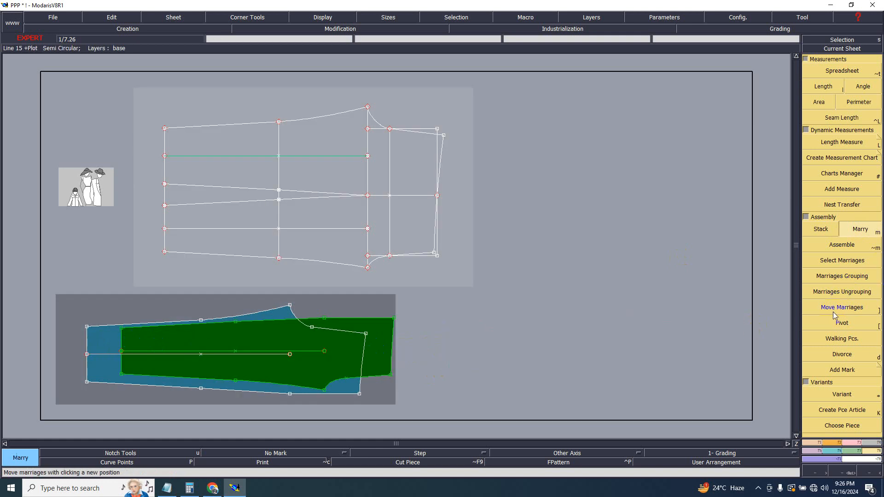
- Flip the married front piece and move it so its centre line's hem point coincides with the back's
{"action": "left_click", "coordinate": [826, 308]}
{"action": "left_click", "coordinate": [123, 352]}
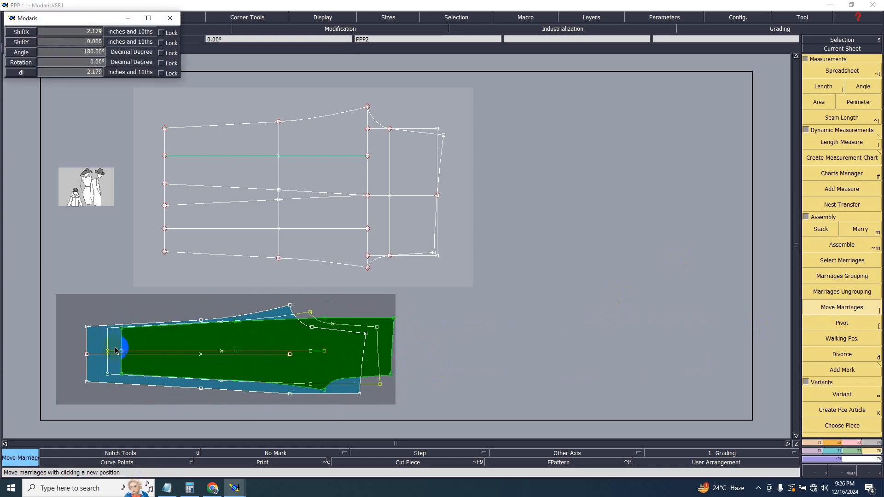
{"action": "left_click", "coordinate": [88, 353]}
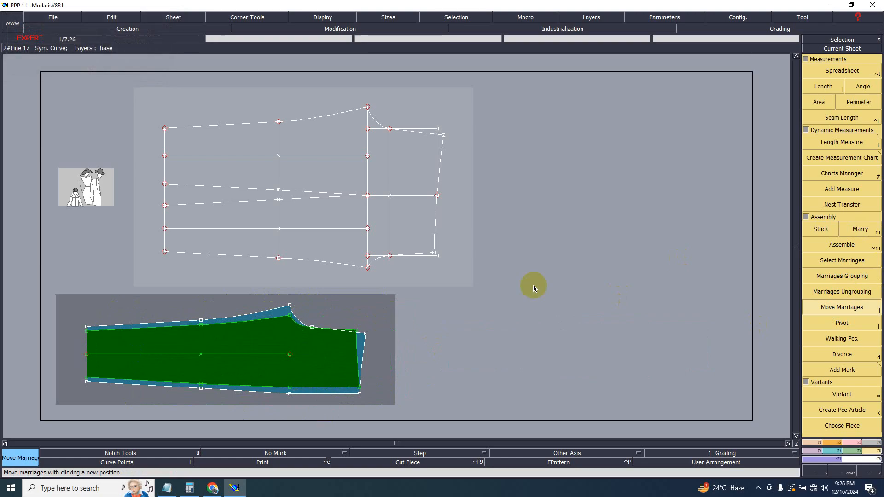
- Copy the married front and back legs to a new sheet, rearrange all sheets, and centre the copied outlines
{"action": "left_click", "coordinate": [863, 50]}
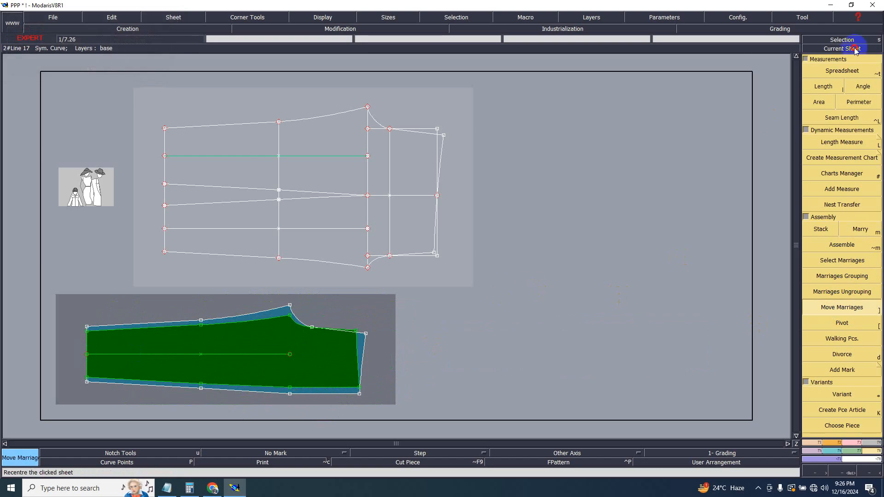
{"action": "left_click", "coordinate": [405, 316]}
{"action": "left_click", "coordinate": [173, 18]}
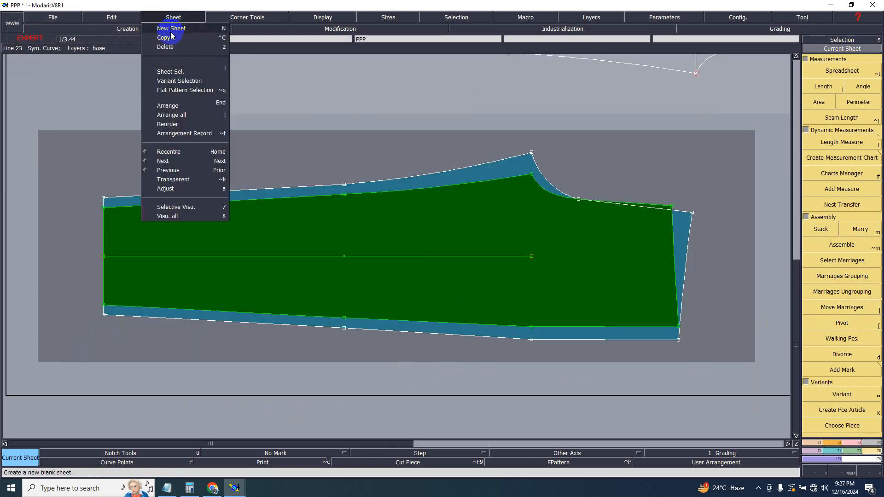
{"action": "left_click", "coordinate": [169, 39]}
{"action": "left_click", "coordinate": [547, 299]}
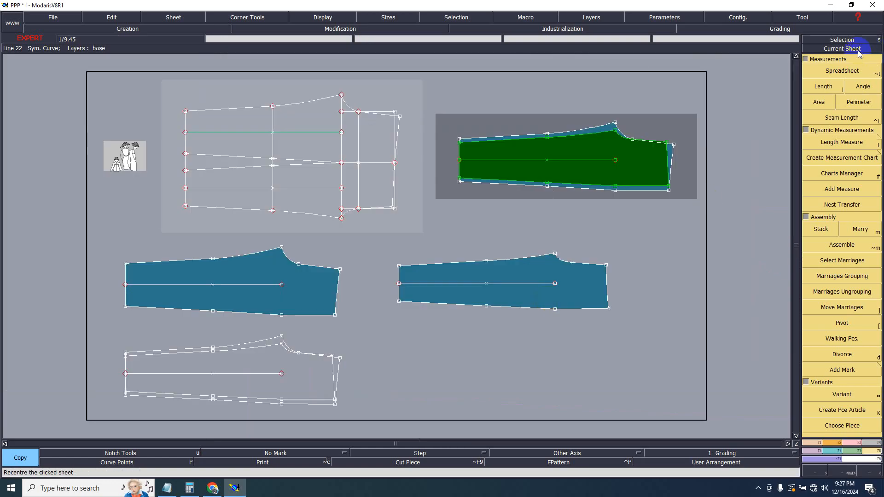
{"action": "left_click", "coordinate": [860, 50]}
{"action": "left_click", "coordinate": [237, 376]}
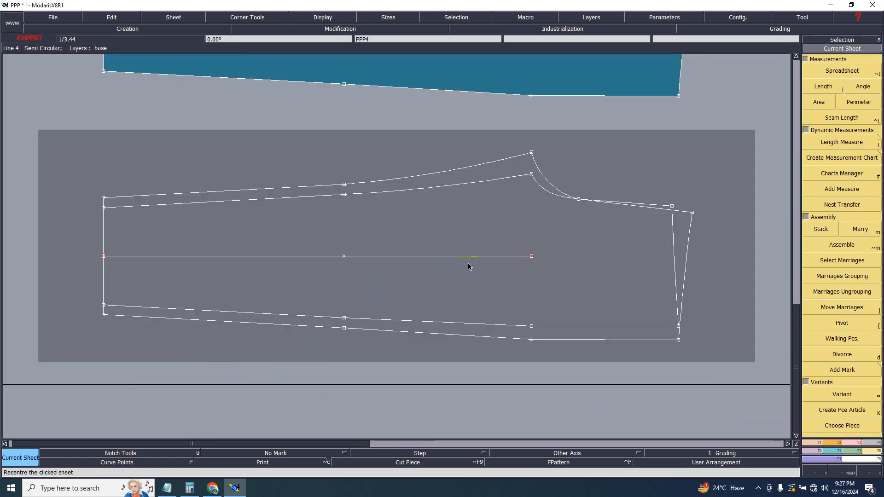